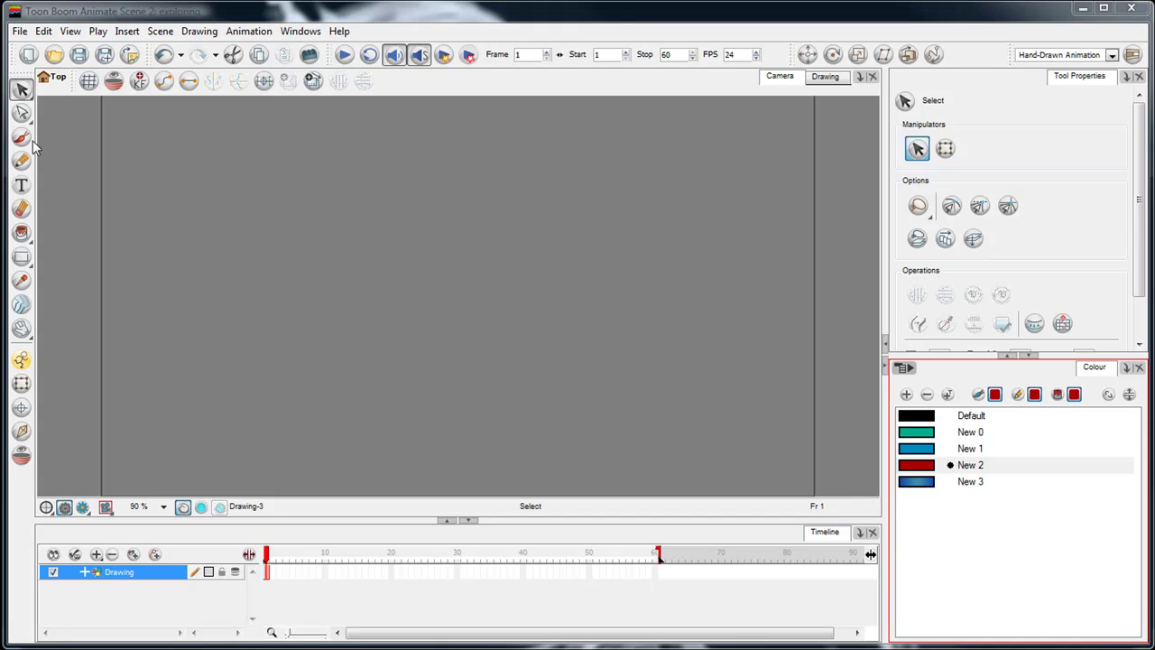
- Draw two squiggly test strokes with the Brush tool in the Default black colour, and delete all strokes
click(921, 416)
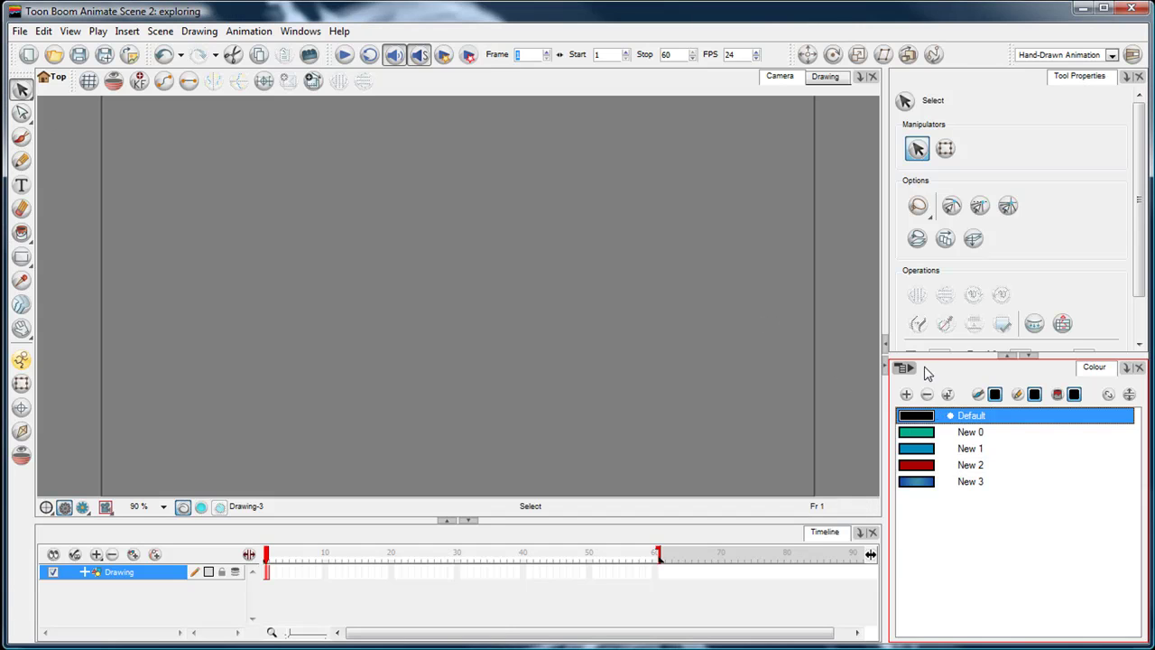
click(21, 138)
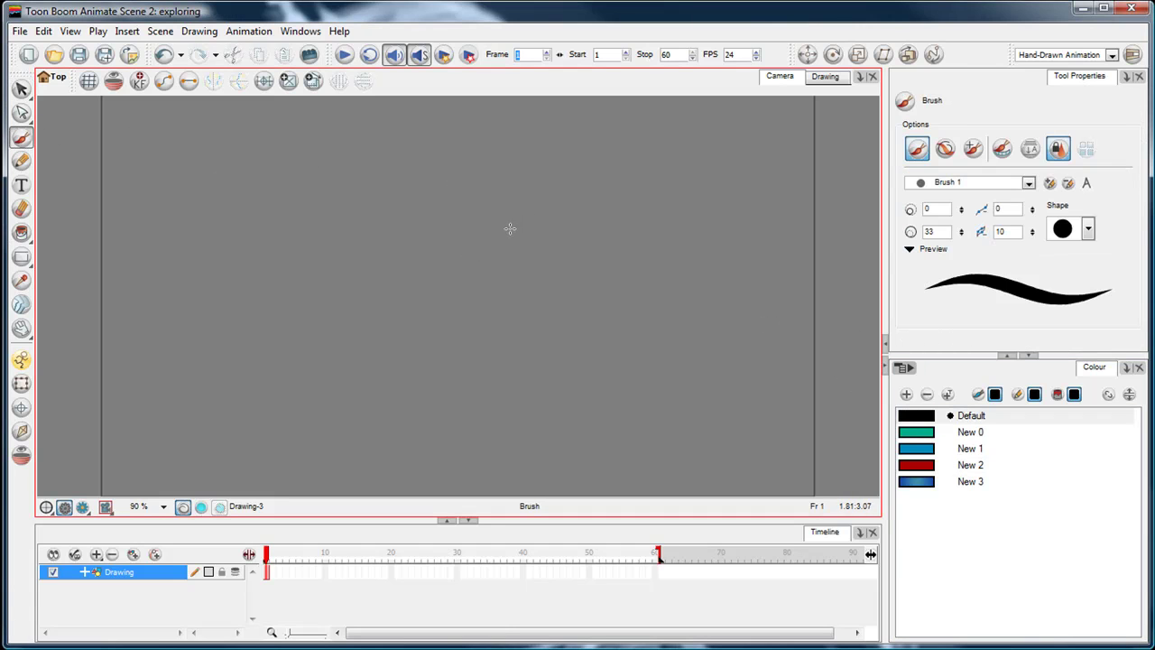
mouse_move(487, 195)
mouse_down()
mouse_move(445, 273)
mouse_move(479, 328)
mouse_move(529, 344)
mouse_up()
mouse_move(560, 224)
mouse_down()
mouse_move(660, 265)
mouse_move(631, 337)
mouse_move(602, 345)
mouse_up()
key(ctrl+a)
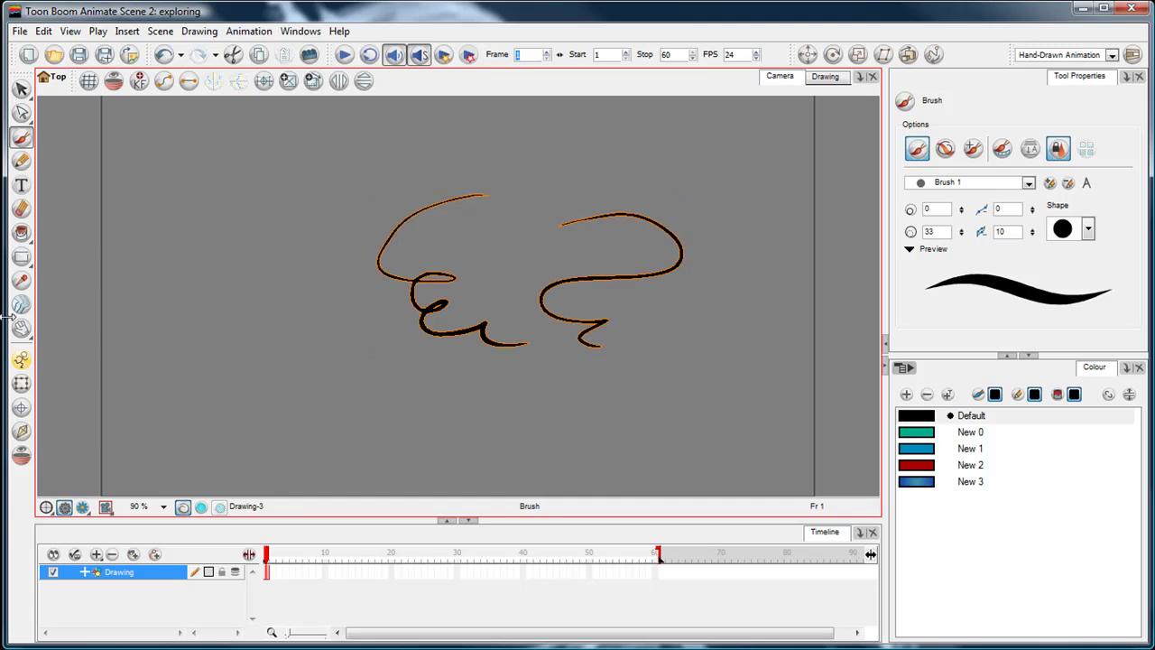
key(Delete)
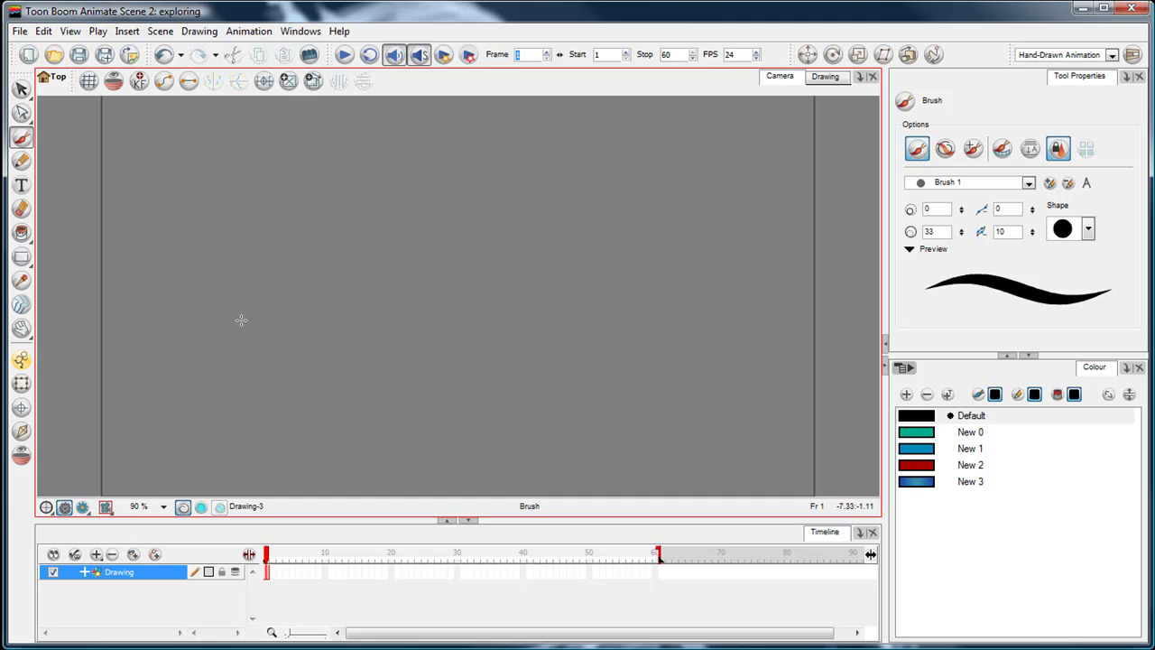
- Draw tapered wavy brush strokes across the middle of the canvas, deleting everything after each test
mouse_move(313, 282)
mouse_down()
mouse_move(386, 262)
mouse_move(442, 264)
mouse_move(485, 296)
mouse_move(539, 308)
mouse_move(659, 282)
mouse_up()
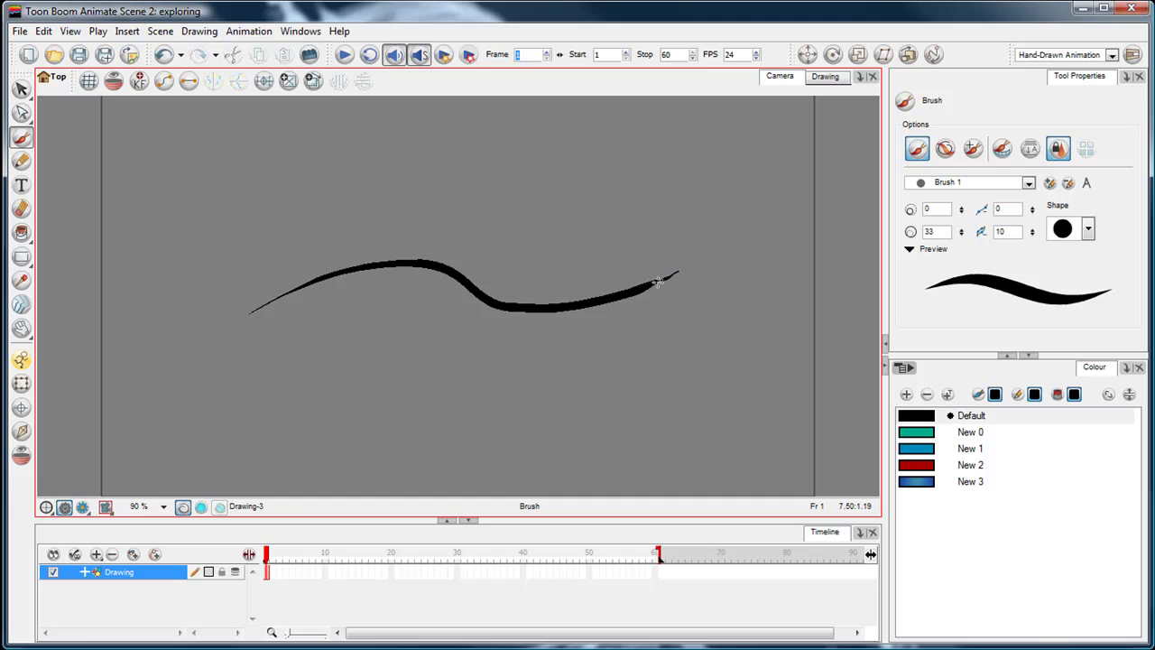
key(ctrl+a)
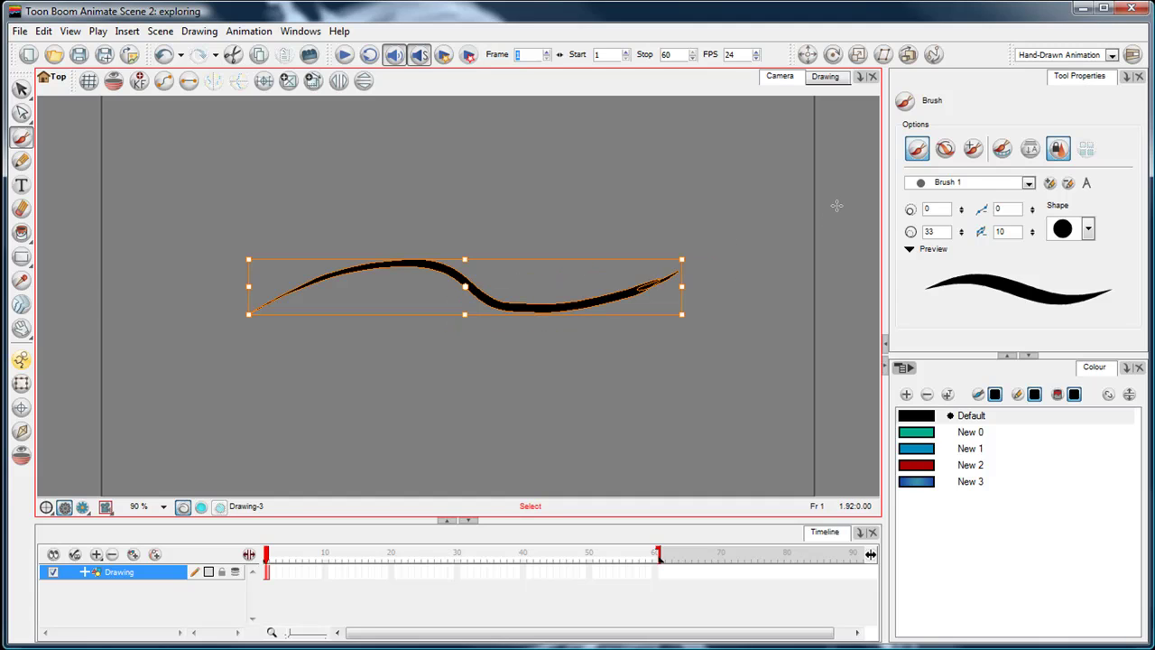
key(Delete)
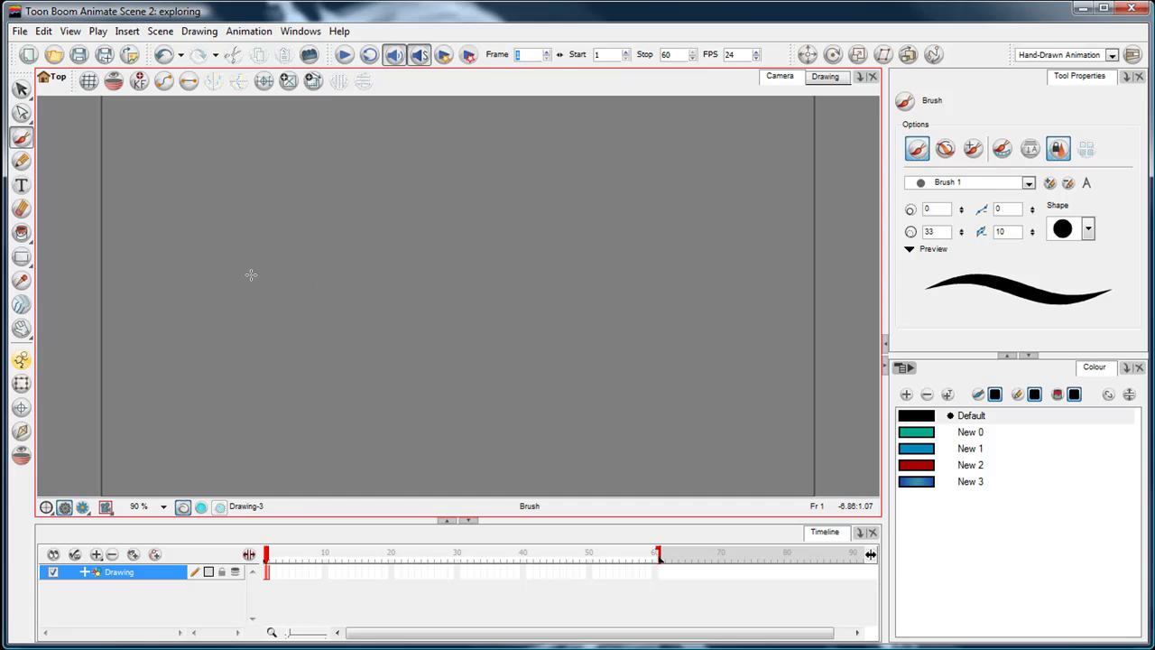
mouse_move(246, 273)
mouse_down()
mouse_move(368, 261)
mouse_move(453, 279)
mouse_move(635, 259)
mouse_move(676, 273)
mouse_move(779, 262)
mouse_up()
key(ctrl+a)
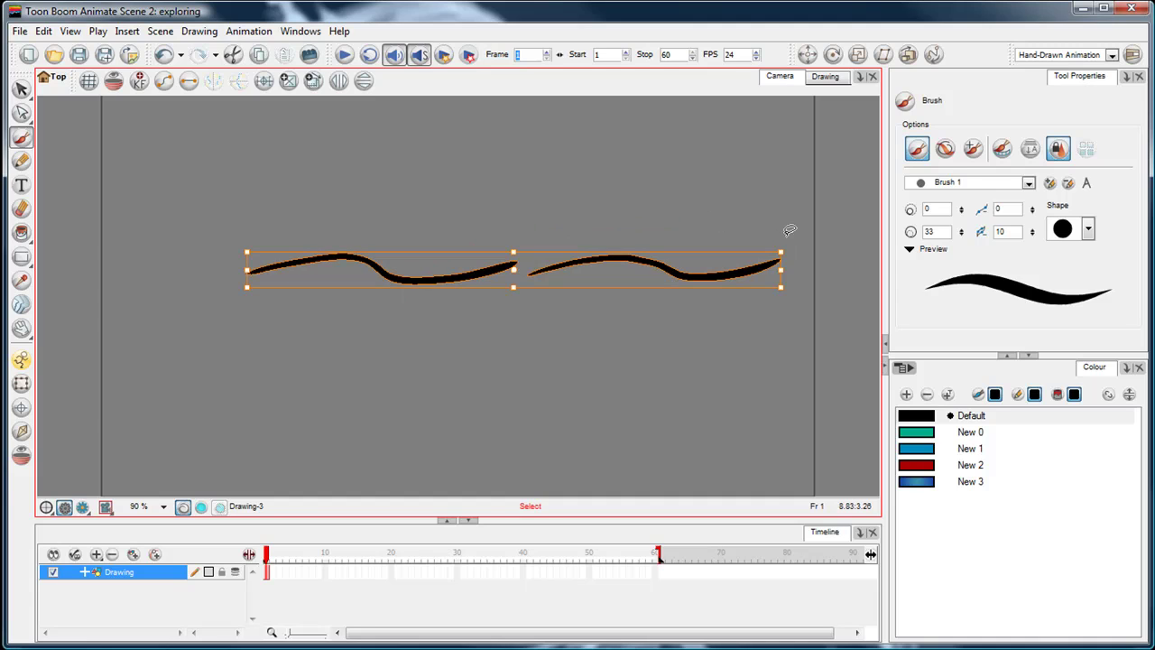
key(Delete)
- Set the brush's minimum size to 0, and place the cursor in its maximum size value
click(925, 209)
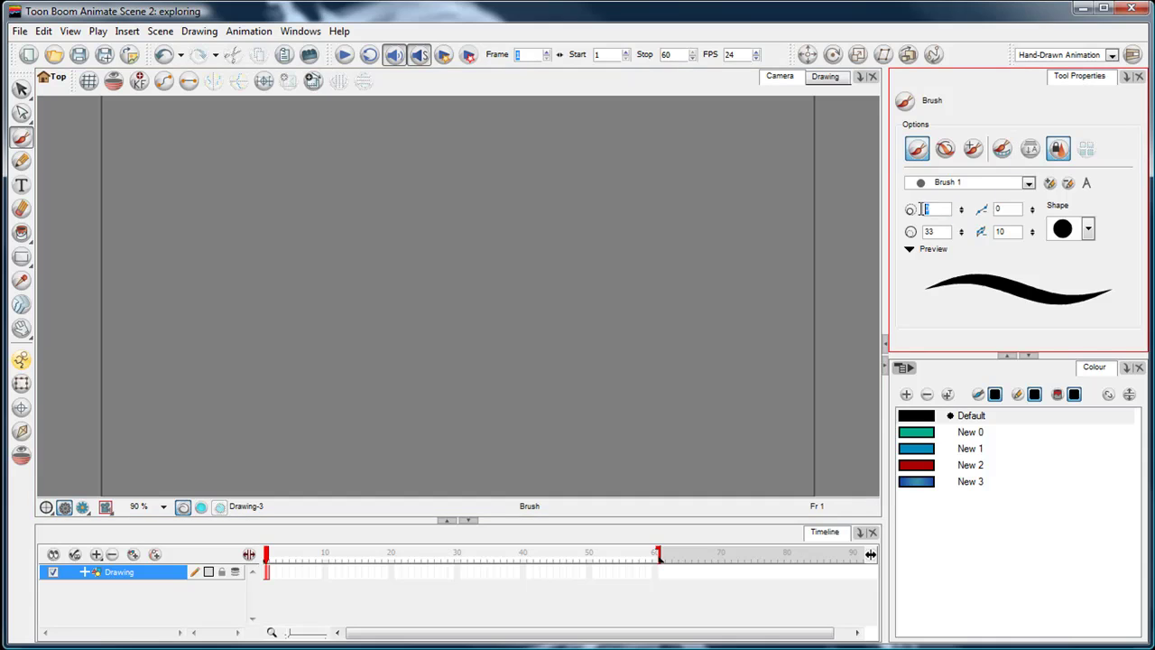
double_click(925, 210)
text(0)
double_click(939, 232)
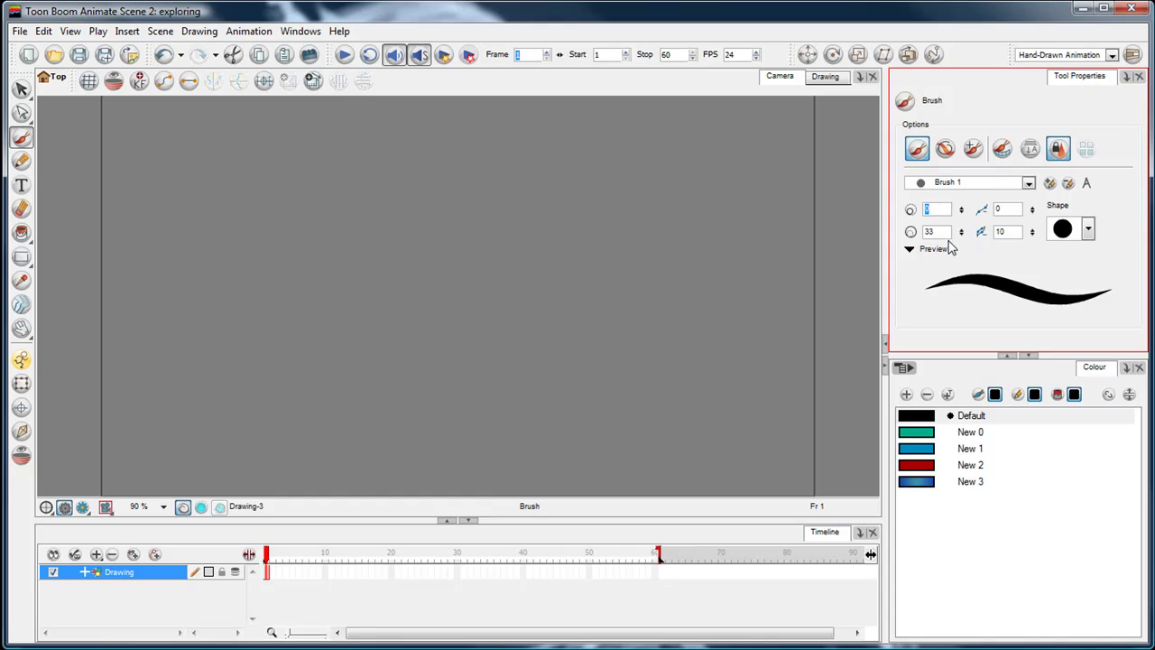
click(943, 231)
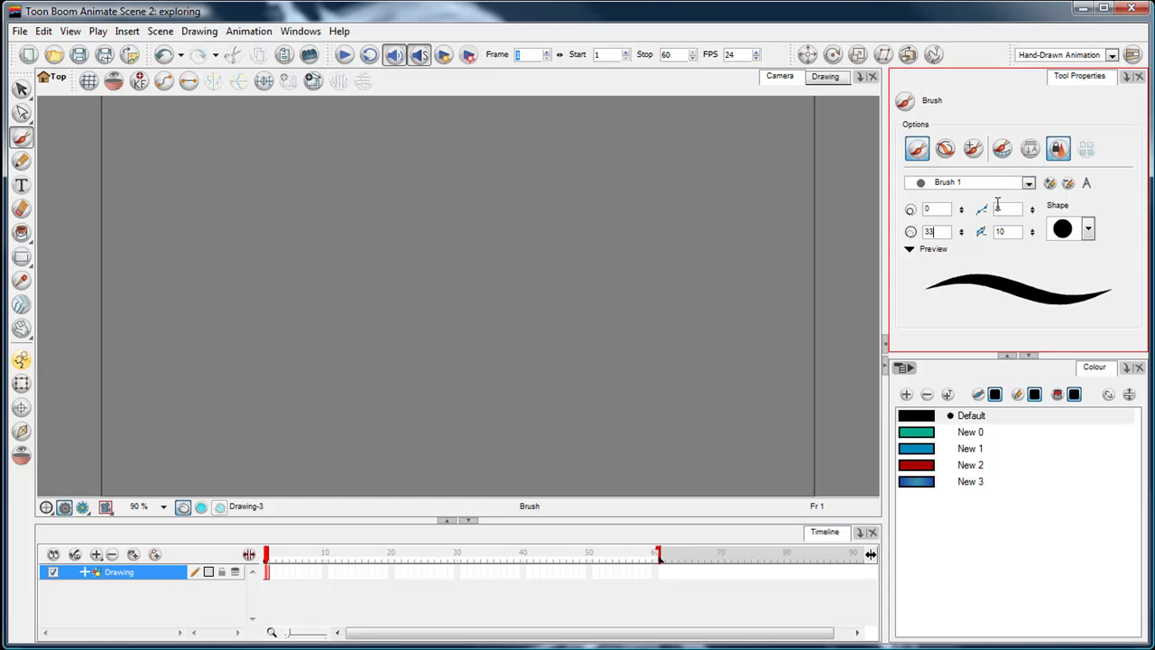
click(1126, 78)
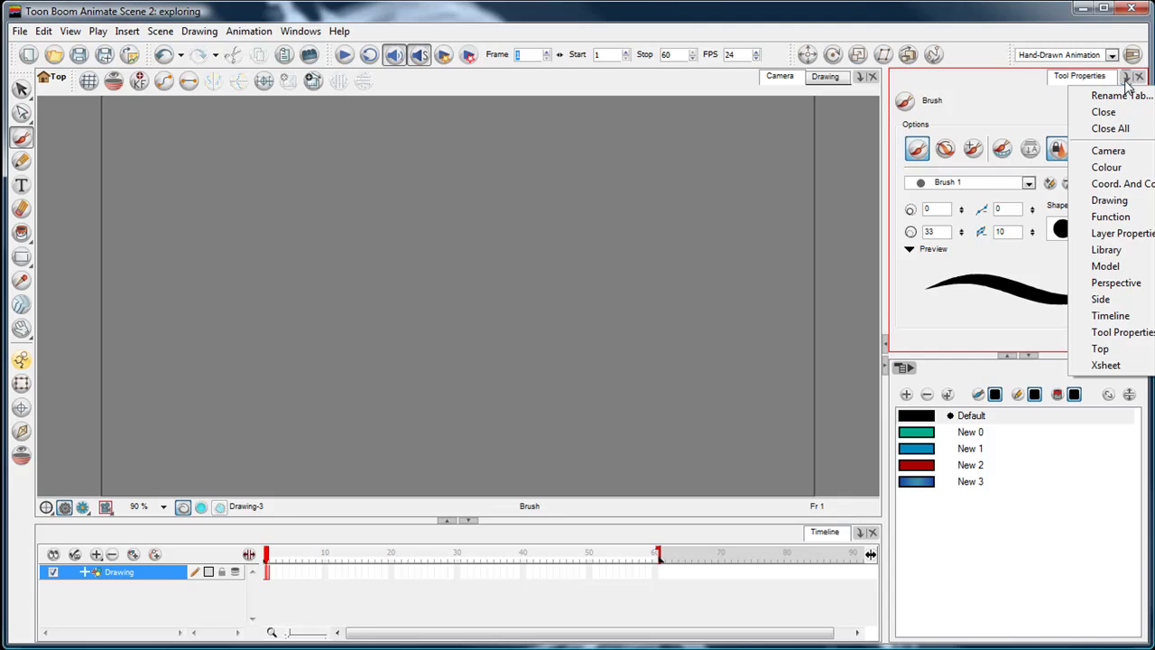
click(1128, 80)
click(1128, 79)
click(905, 275)
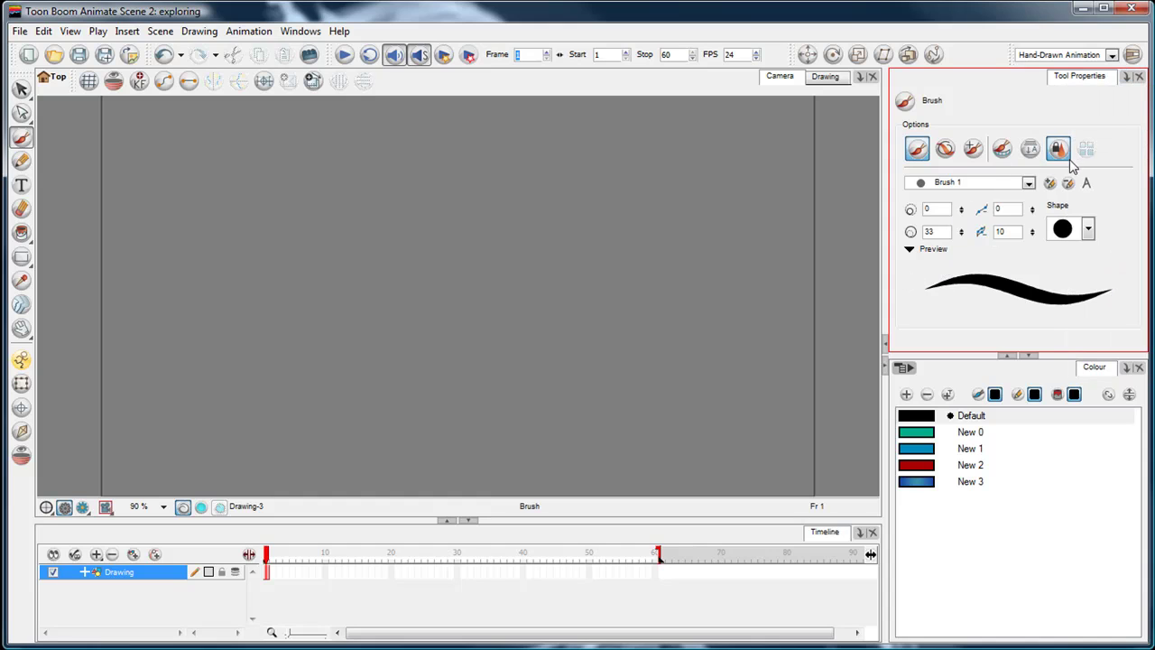
- Examine the tool properties offered for the Pencil and Select tools
click(443, 183)
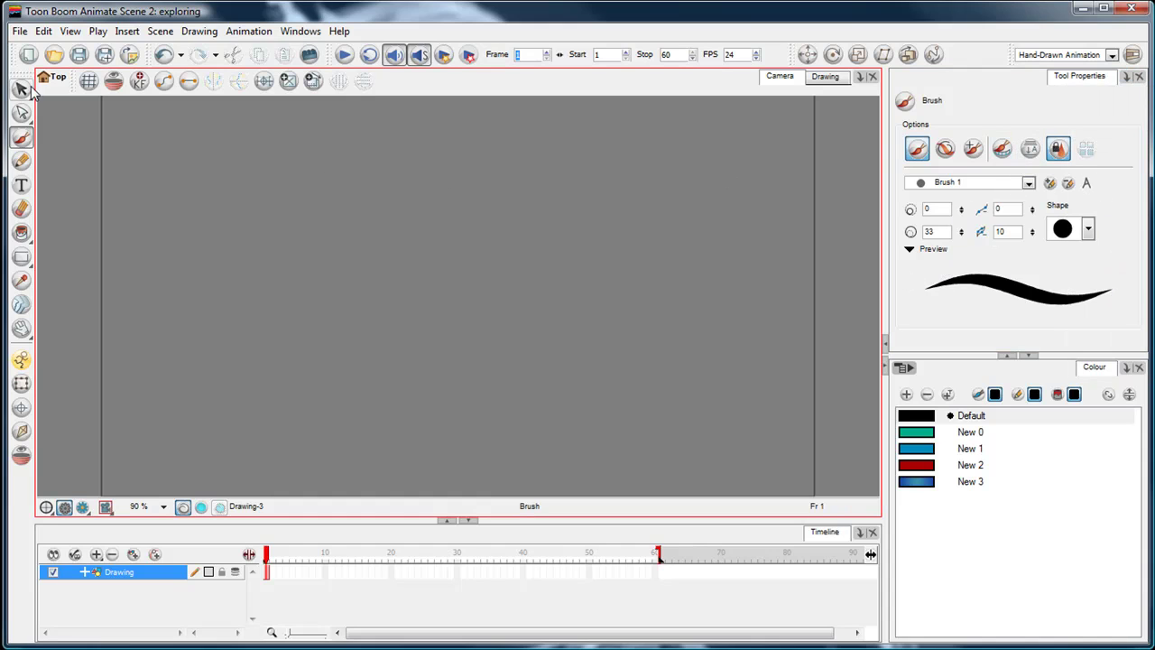
click(22, 160)
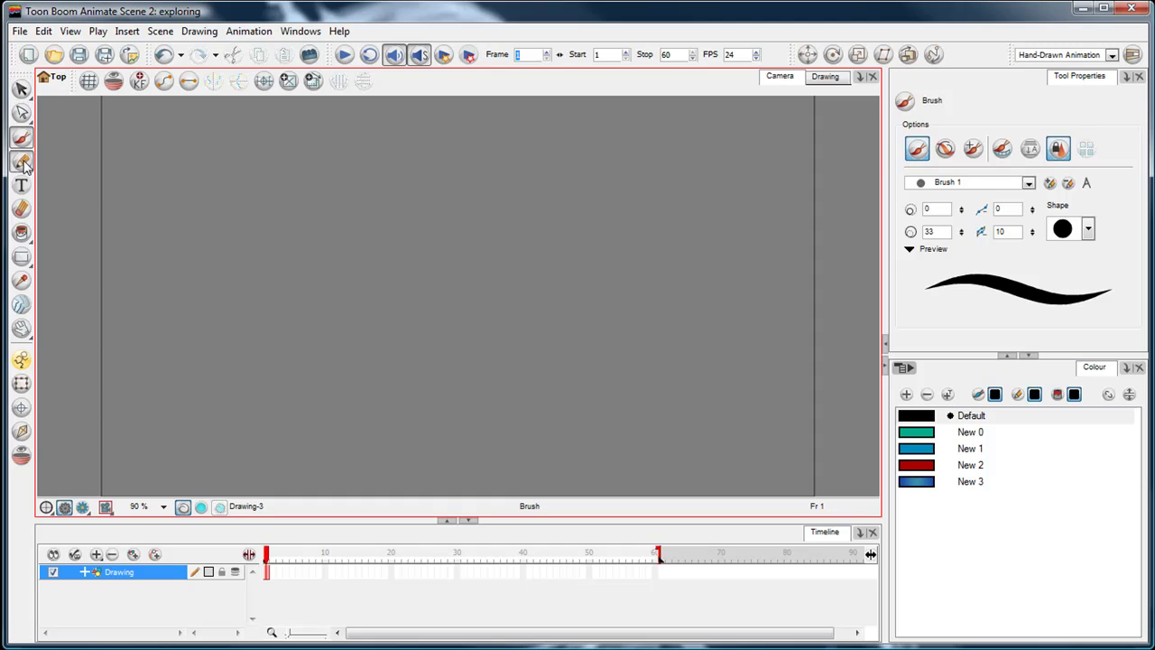
click(944, 151)
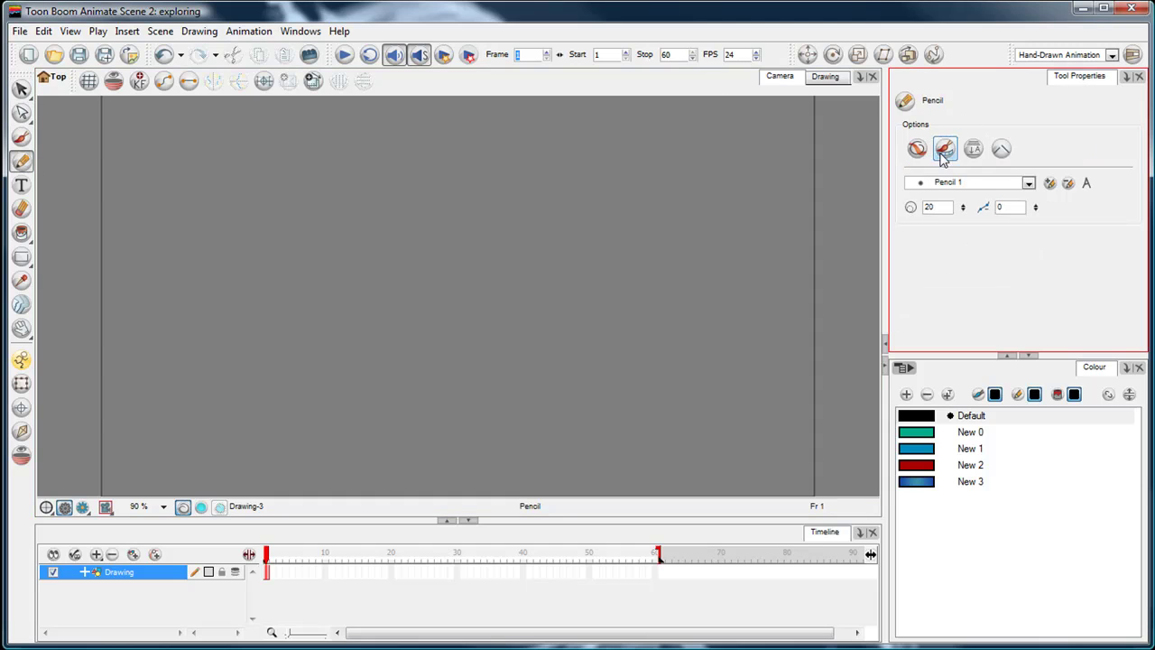
click(22, 88)
click(649, 129)
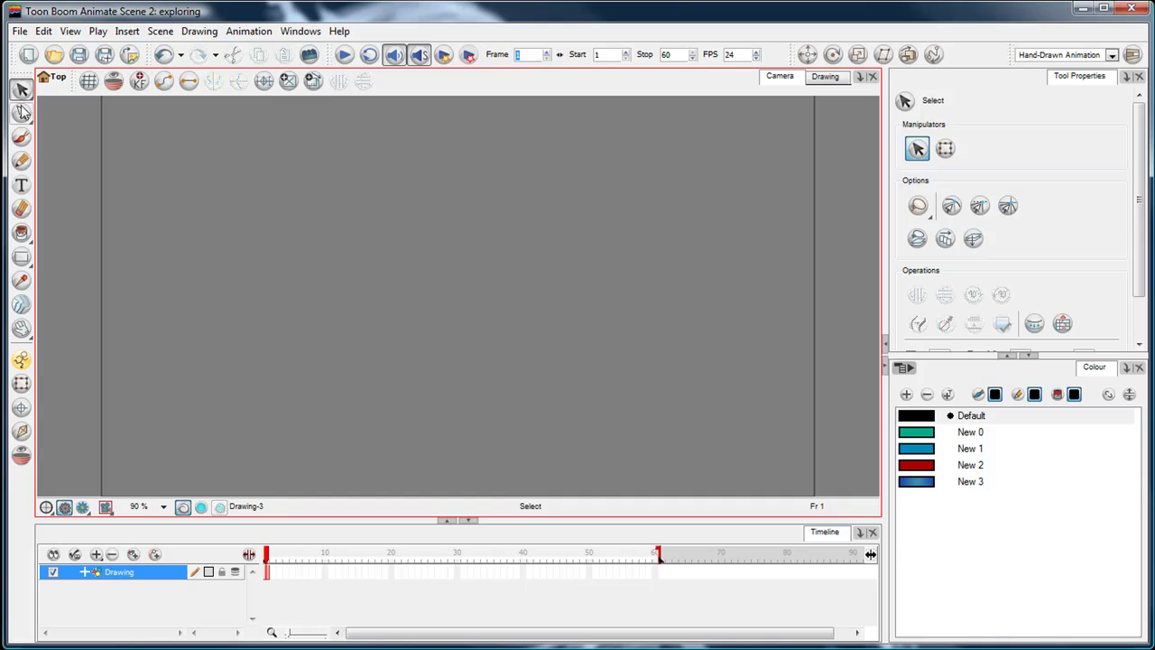
click(971, 193)
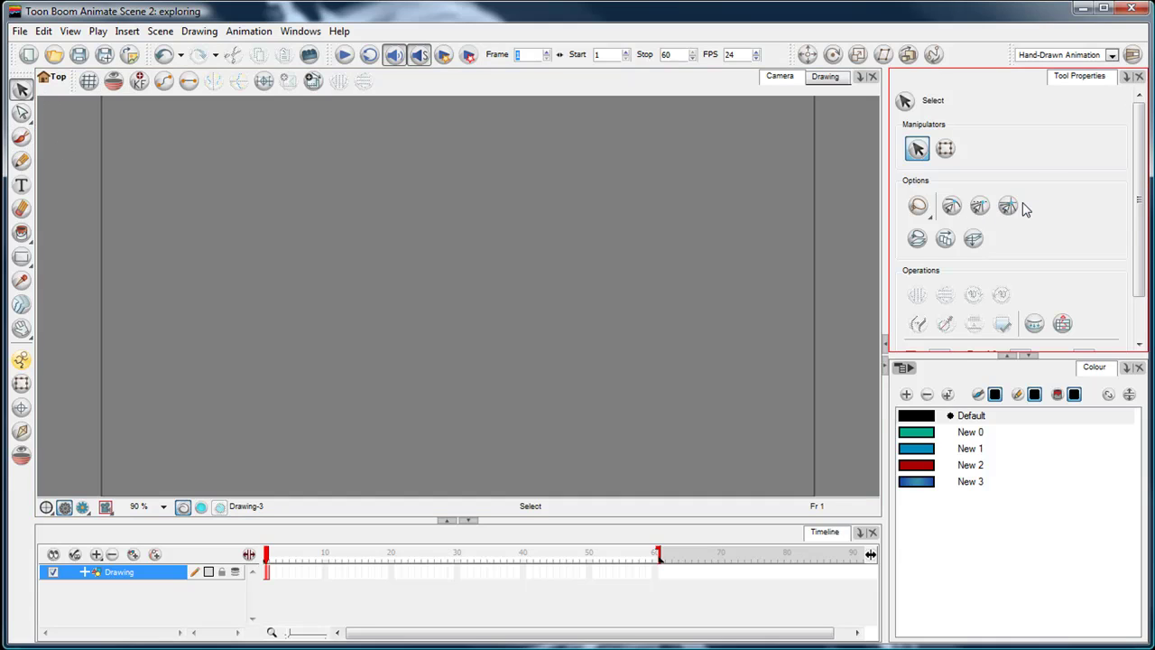
- Switch back to the Brush tool, draw two tapered curved strokes, and delete them from the canvas
click(22, 138)
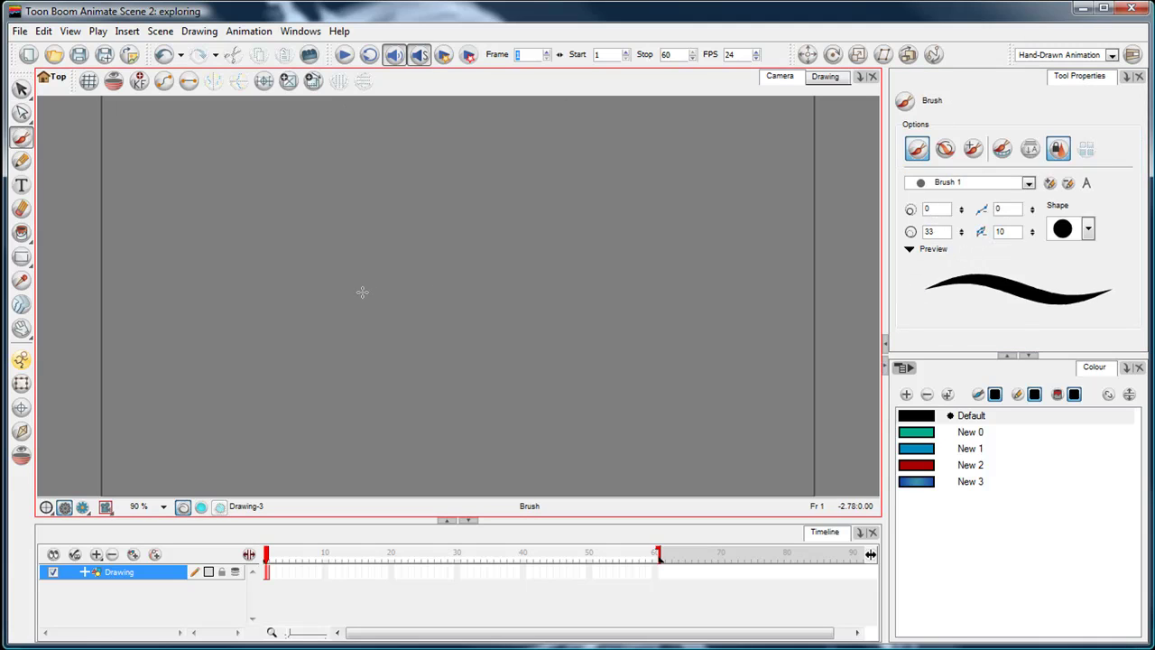
mouse_move(229, 289)
mouse_down()
mouse_move(295, 259)
mouse_move(375, 254)
mouse_move(455, 294)
mouse_move(569, 263)
mouse_up()
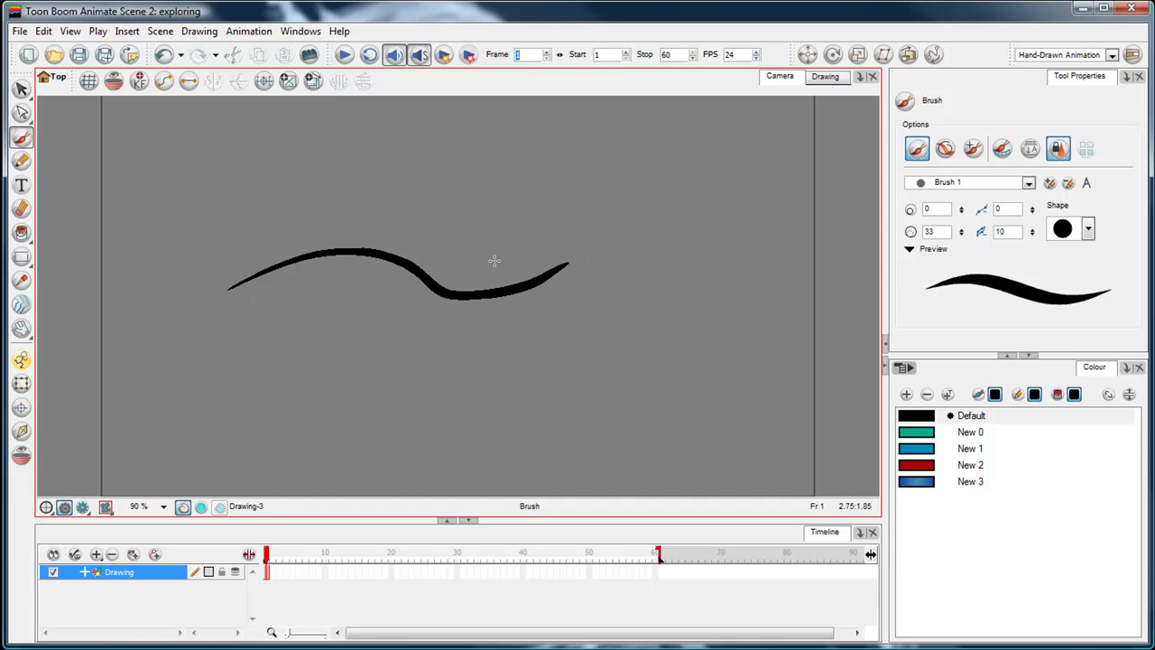
mouse_move(487, 214)
mouse_down()
mouse_move(691, 211)
mouse_move(713, 269)
mouse_up()
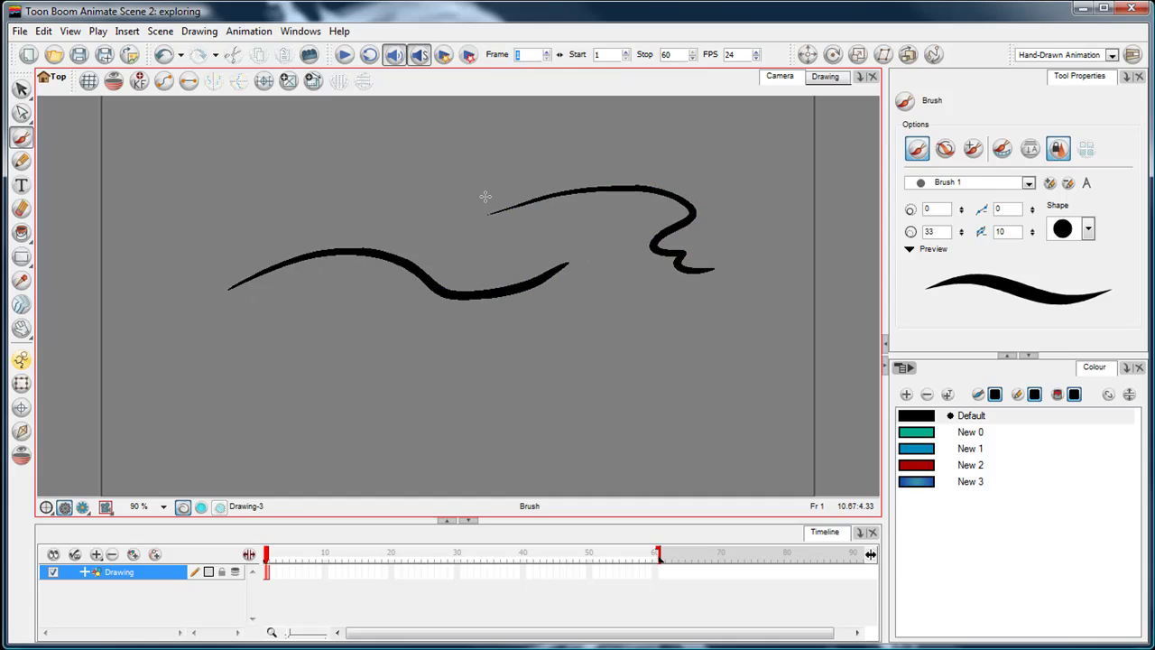
key(ctrl+a)
key(Delete)
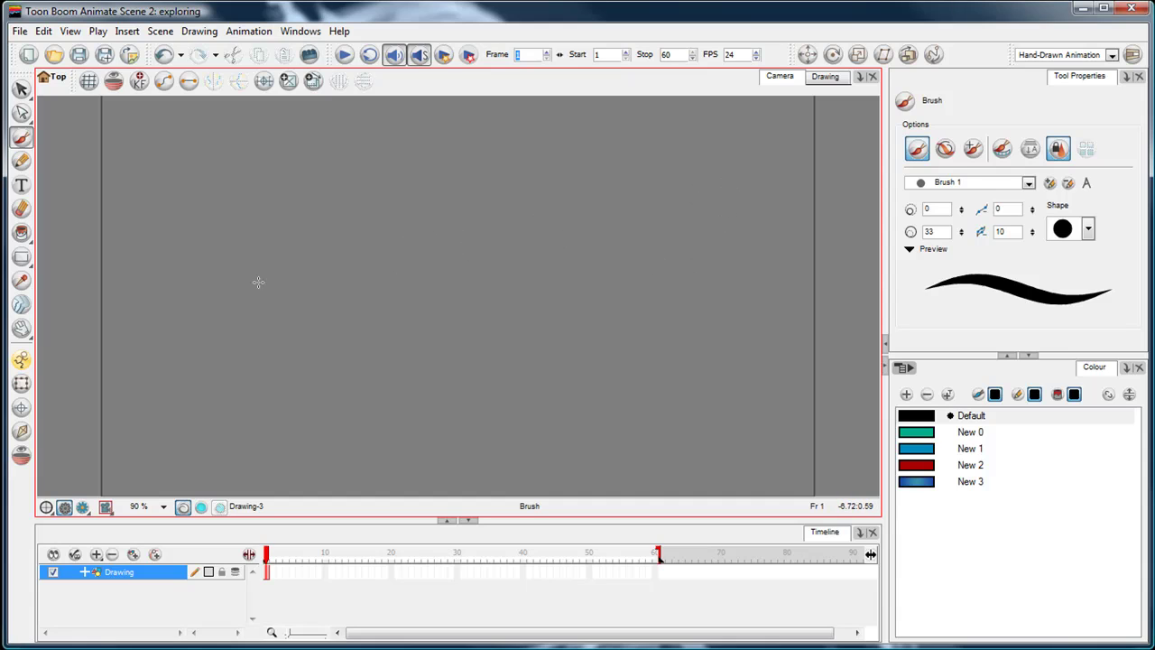
- Set both the minimum and maximum brush size to 8
double_click(929, 208)
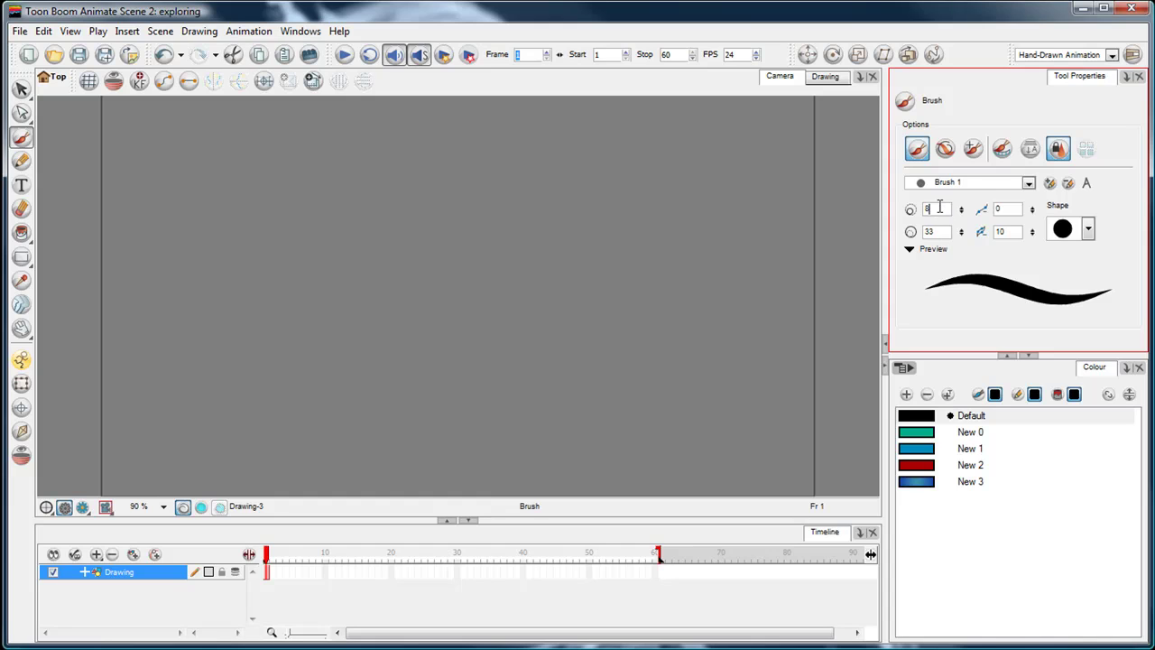
double_click(939, 232)
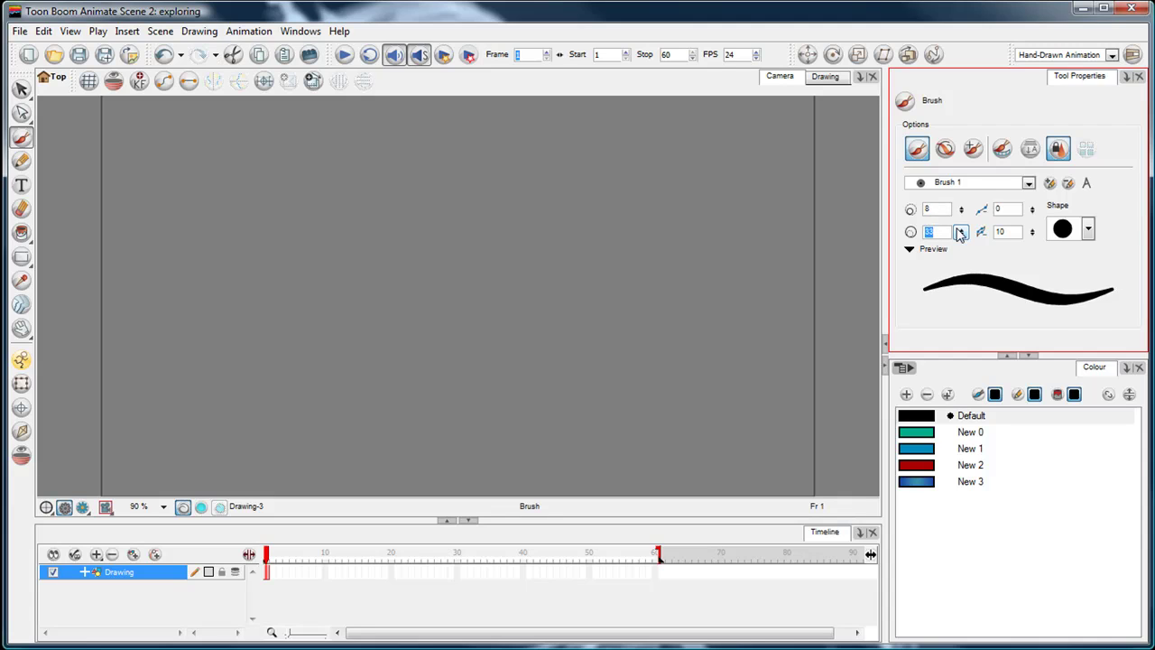
key(Return)
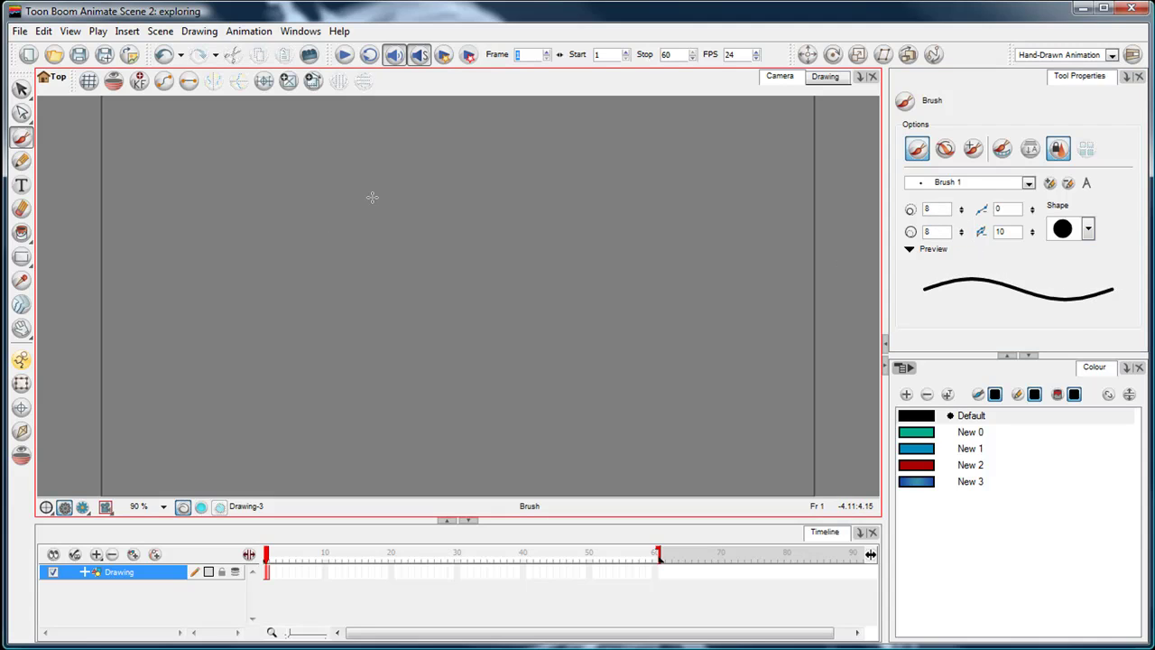
- Draw three curved strokes of uniform thickness across the canvas, and delete all of them
mouse_move(402, 179)
mouse_down()
mouse_move(374, 192)
mouse_move(407, 325)
mouse_move(316, 422)
mouse_up()
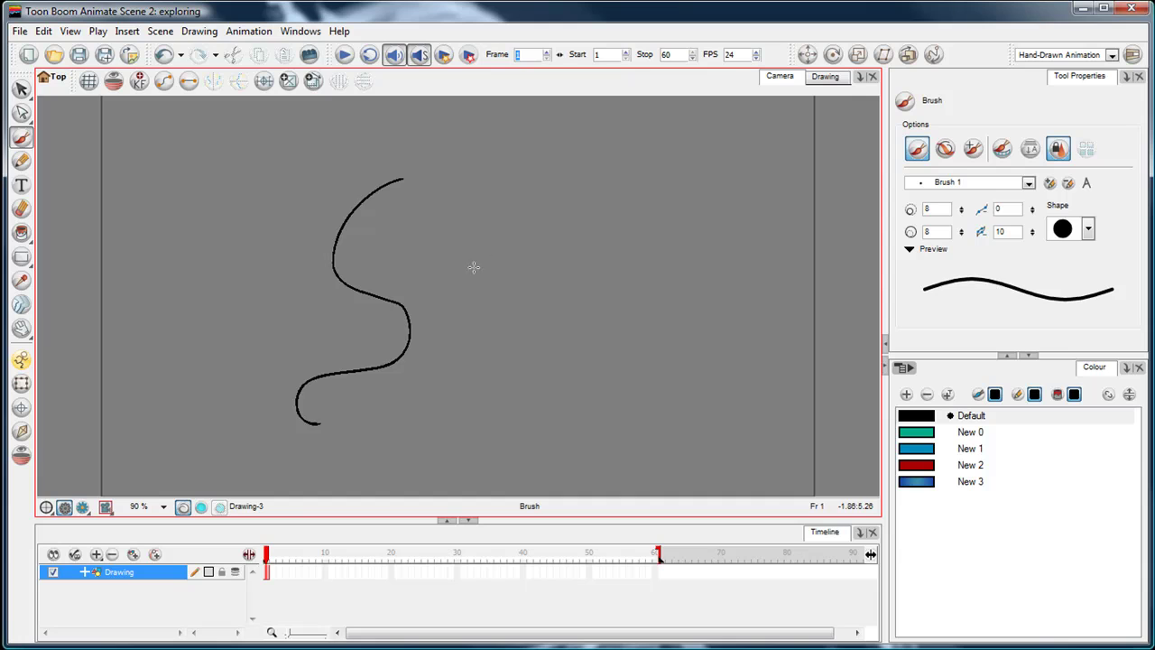
mouse_move(468, 264)
mouse_down()
mouse_move(644, 252)
mouse_move(598, 370)
mouse_up()
drag(721, 215, 713, 253)
key(ctrl)
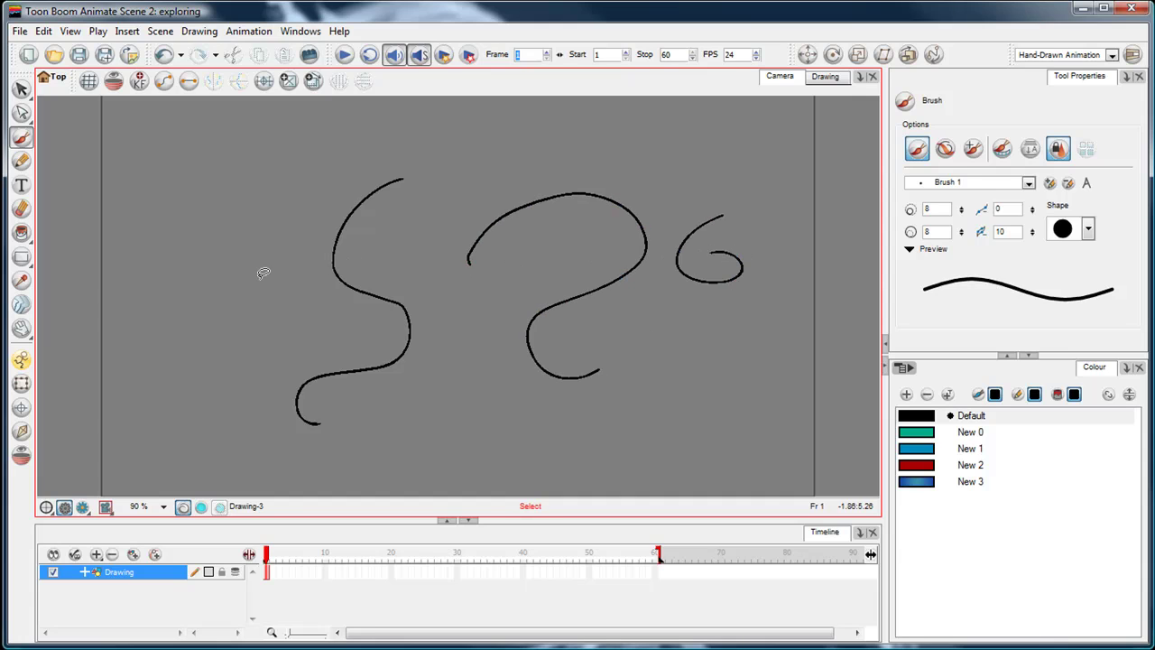
key(ctrl+a)
key(Delete)
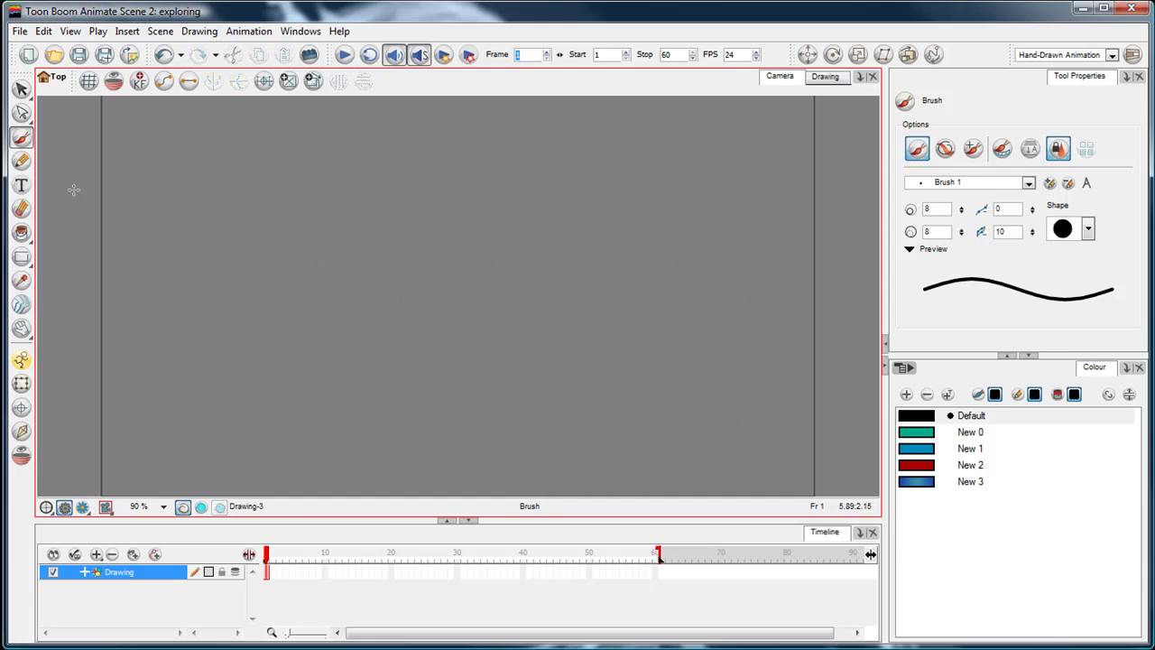
- Set the brush's maximum size to 20 and its minimum size to 0
click(929, 233)
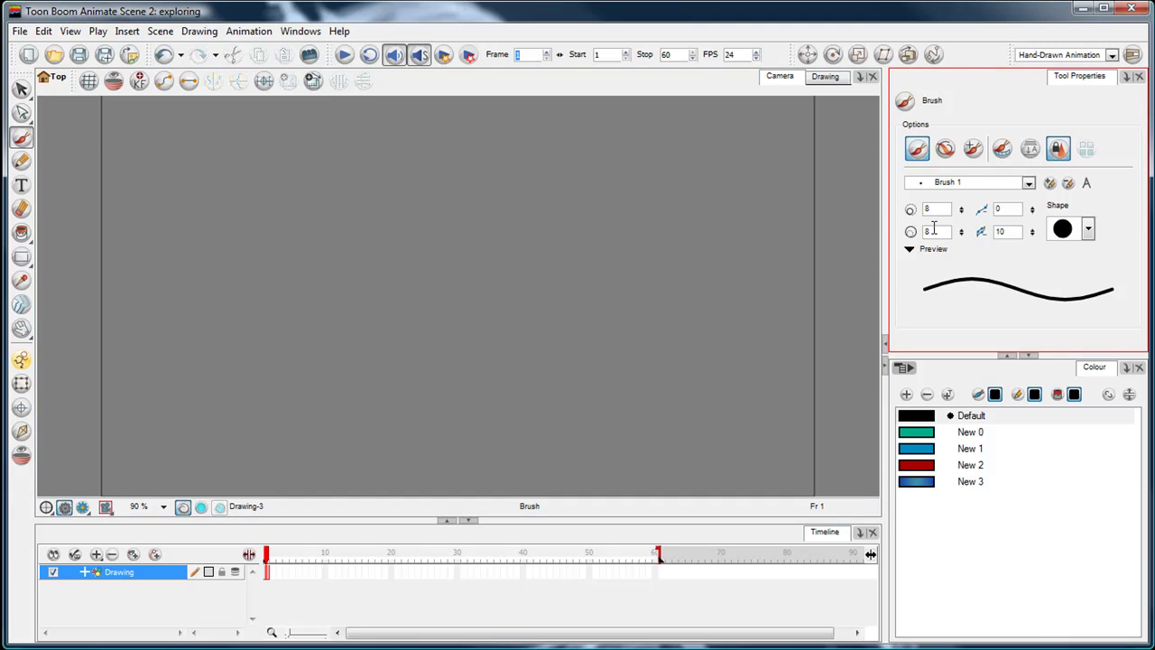
drag(934, 232, 917, 232)
text(20)
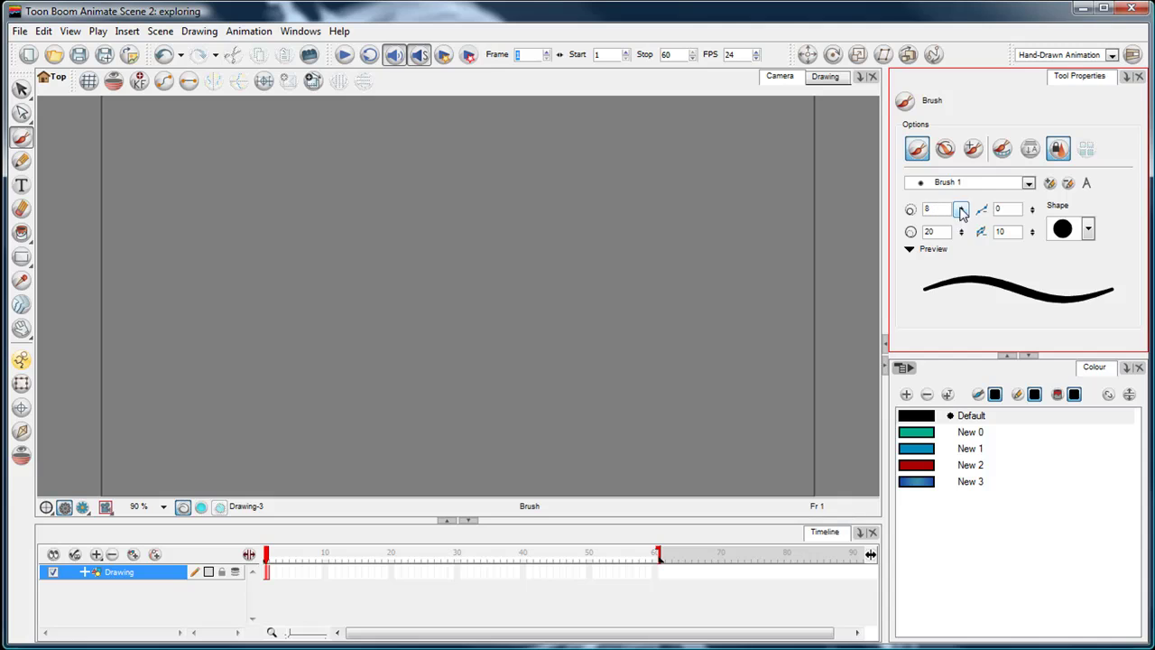
drag(961, 212, 969, 255)
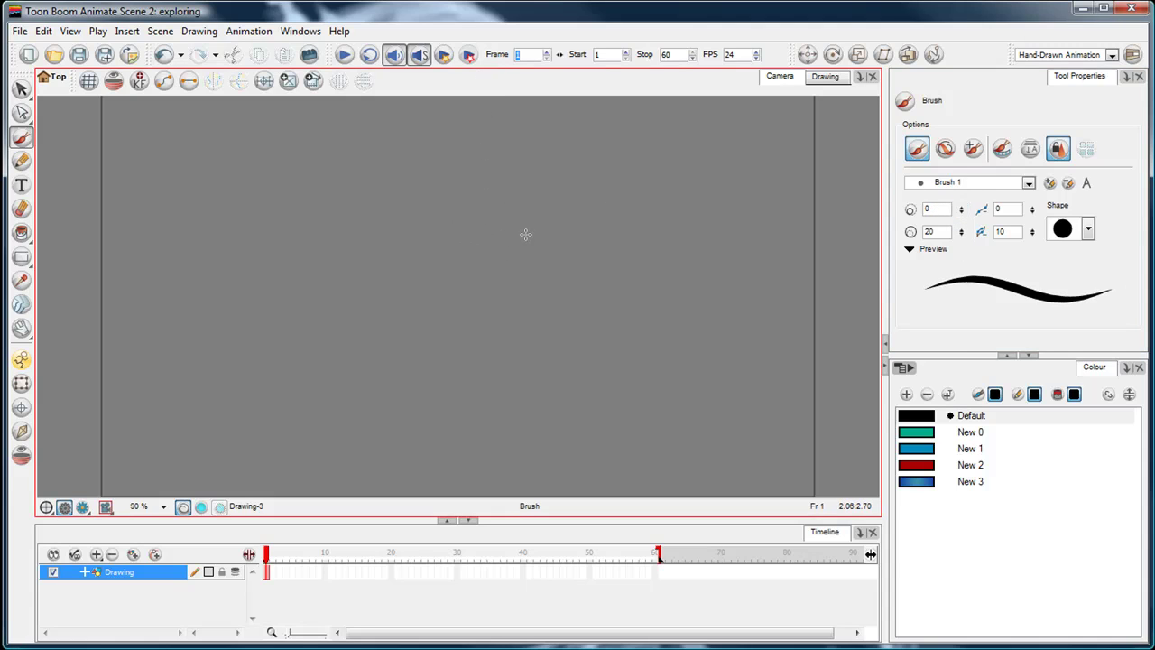
- Resize the brush interactively on the canvas to a maximum size of 77.87
key(o)
mouse_move(531, 230)
mouse_down()
mouse_move(562, 243)
mouse_move(537, 246)
mouse_move(572, 244)
mouse_move(532, 246)
mouse_move(581, 240)
mouse_move(526, 233)
mouse_up()
key(o)
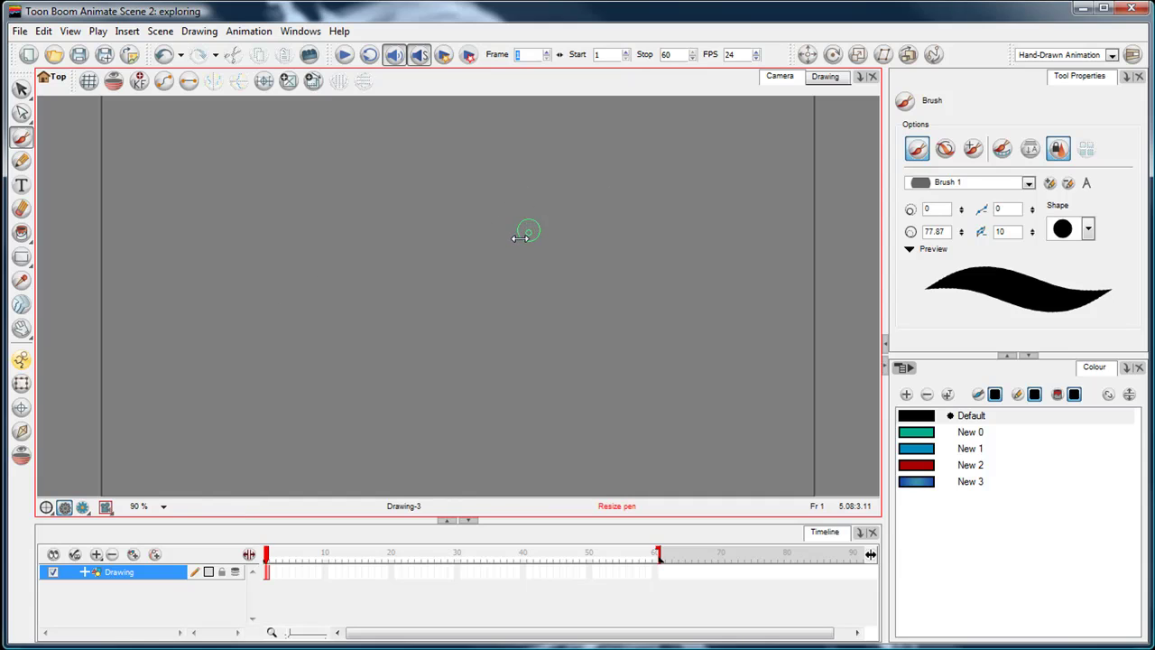
mouse_move(520, 238)
mouse_down()
mouse_move(472, 232)
mouse_move(498, 276)
mouse_move(524, 291)
mouse_up()
key(o)
- Paint thick overlapping test strokes in the middle of the canvas, and delete all the artwork
drag(563, 250, 591, 249)
mouse_move(541, 213)
mouse_down()
mouse_move(562, 268)
mouse_move(521, 335)
mouse_up()
key(ctrl+a)
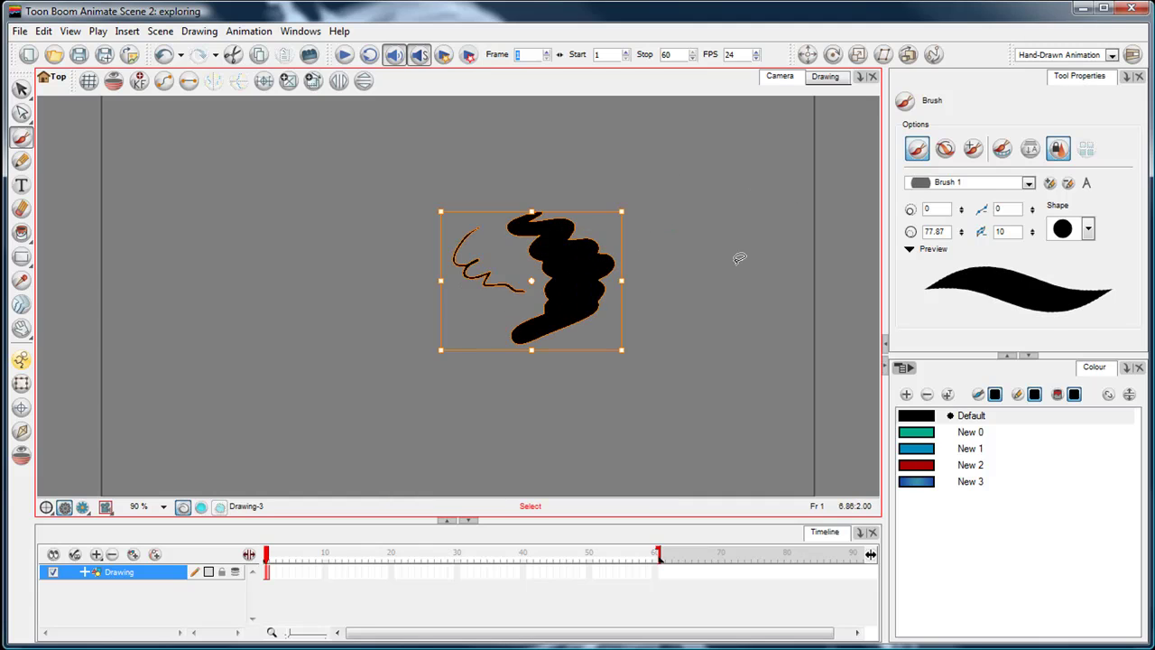
key(Delete)
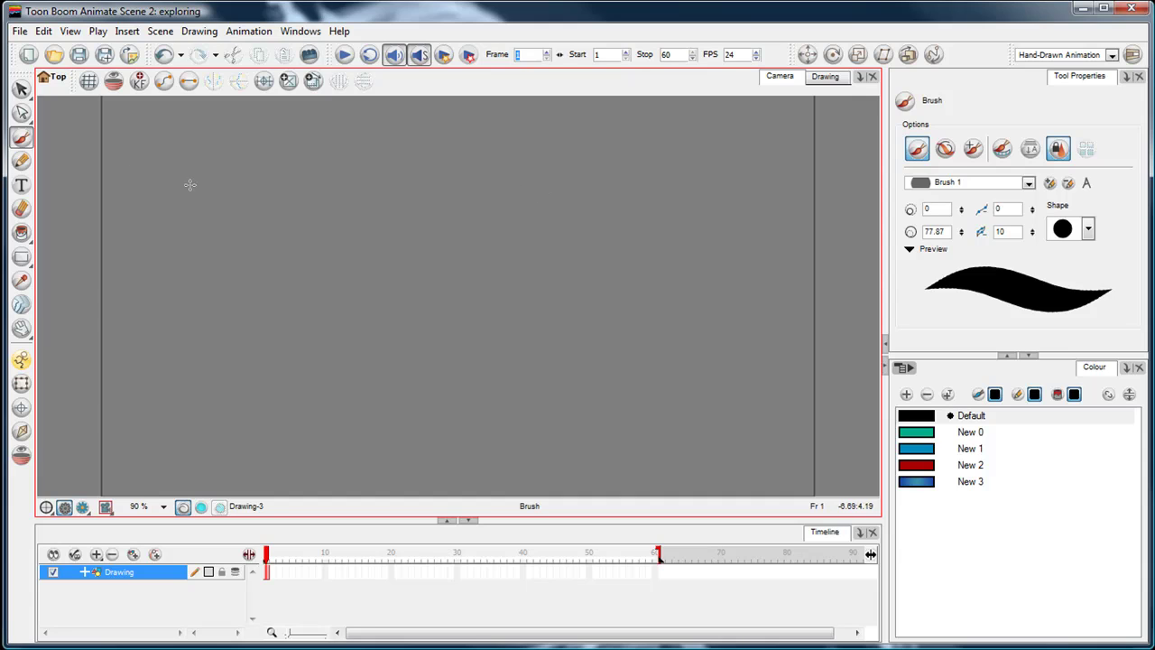
- Open the list of brush presets
click(1027, 183)
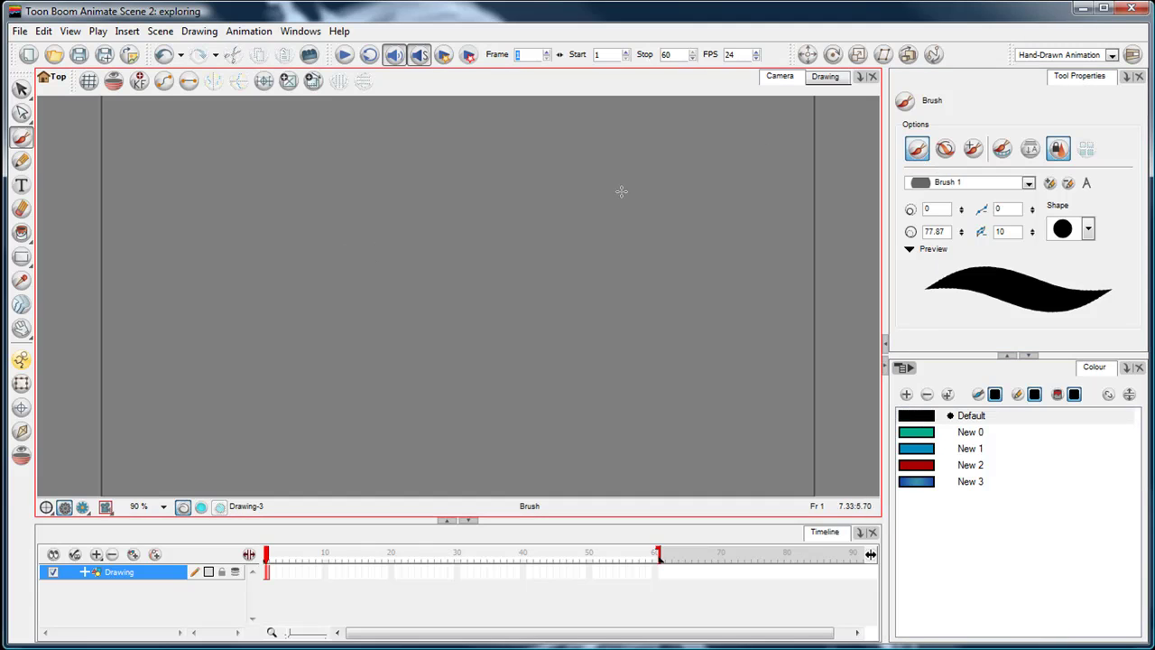
click(973, 148)
click(1000, 151)
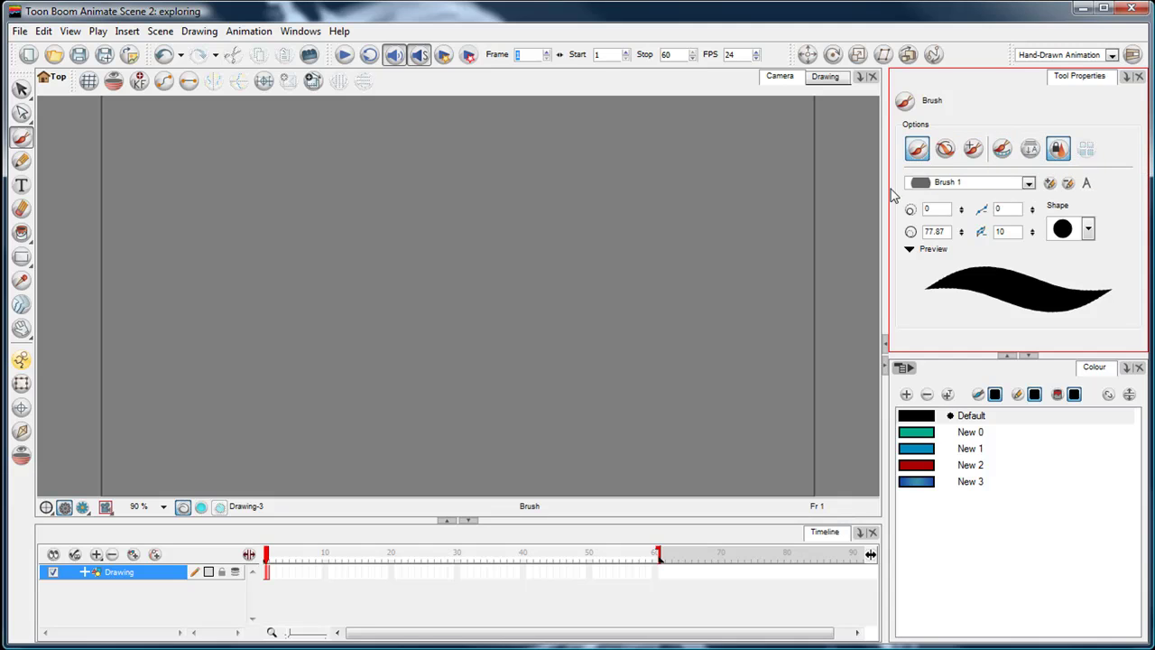
- Paint overlapping test strokes in the New 0 green, Default black and New 1 blue colours, and delete all the artwork
click(910, 437)
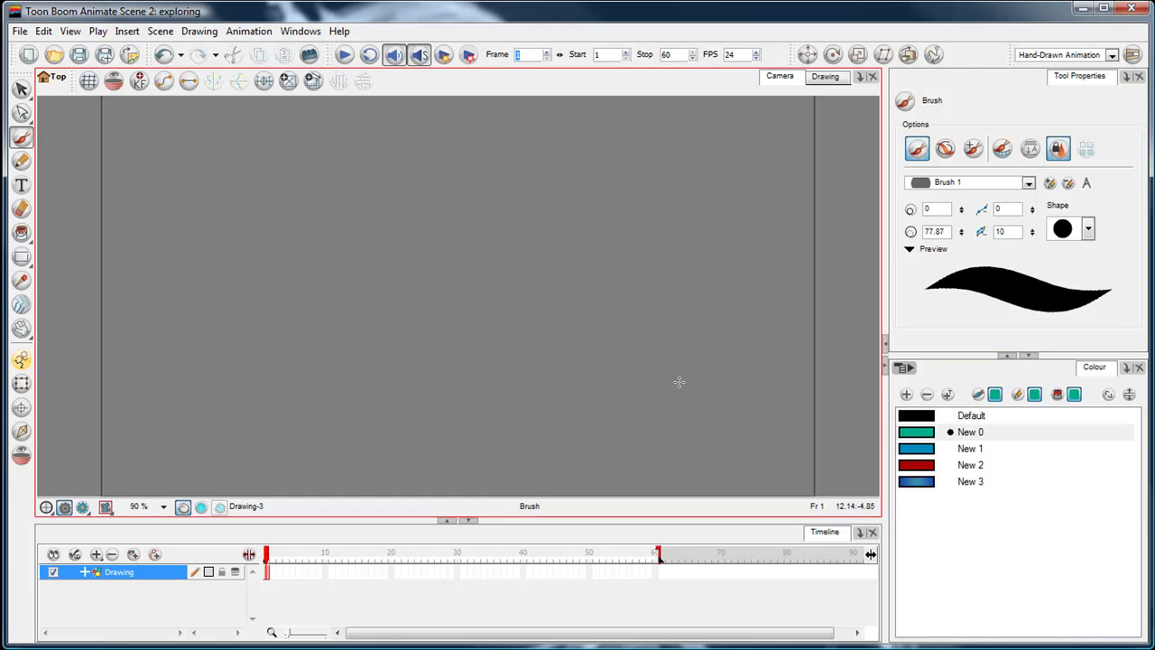
mouse_move(440, 195)
mouse_down()
mouse_move(449, 295)
mouse_move(468, 197)
mouse_move(379, 236)
mouse_move(374, 256)
mouse_move(412, 260)
mouse_move(468, 236)
mouse_move(467, 222)
mouse_move(450, 229)
mouse_move(468, 264)
mouse_up()
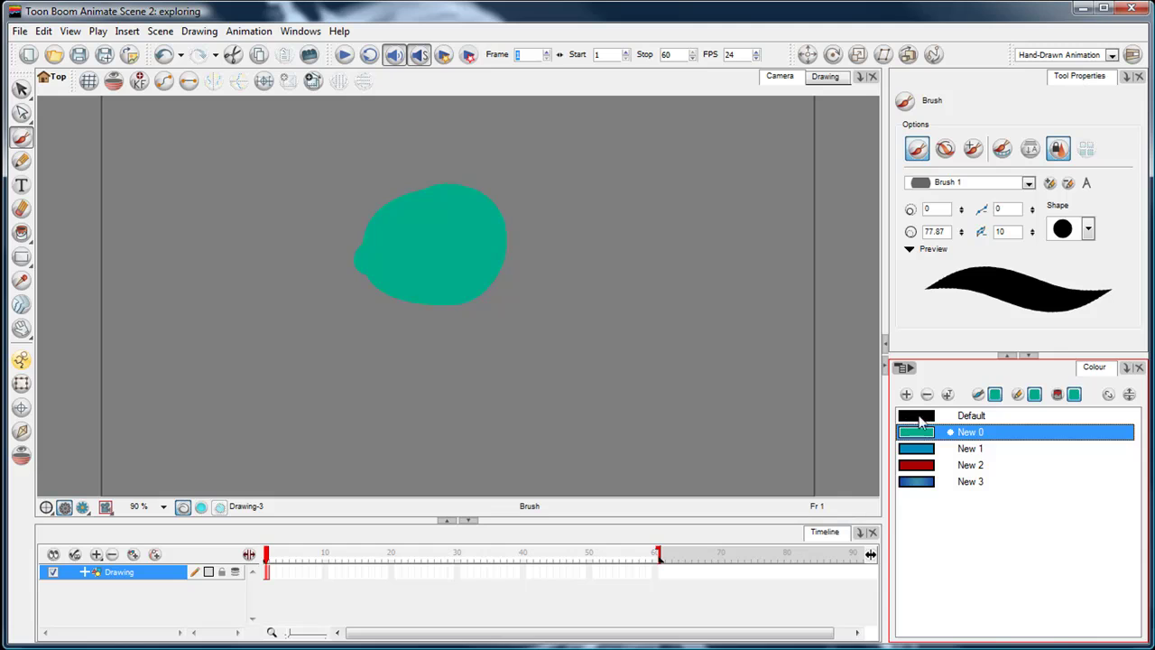
click(916, 417)
mouse_move(553, 199)
mouse_down()
mouse_move(563, 264)
mouse_move(503, 268)
mouse_move(447, 330)
mouse_up()
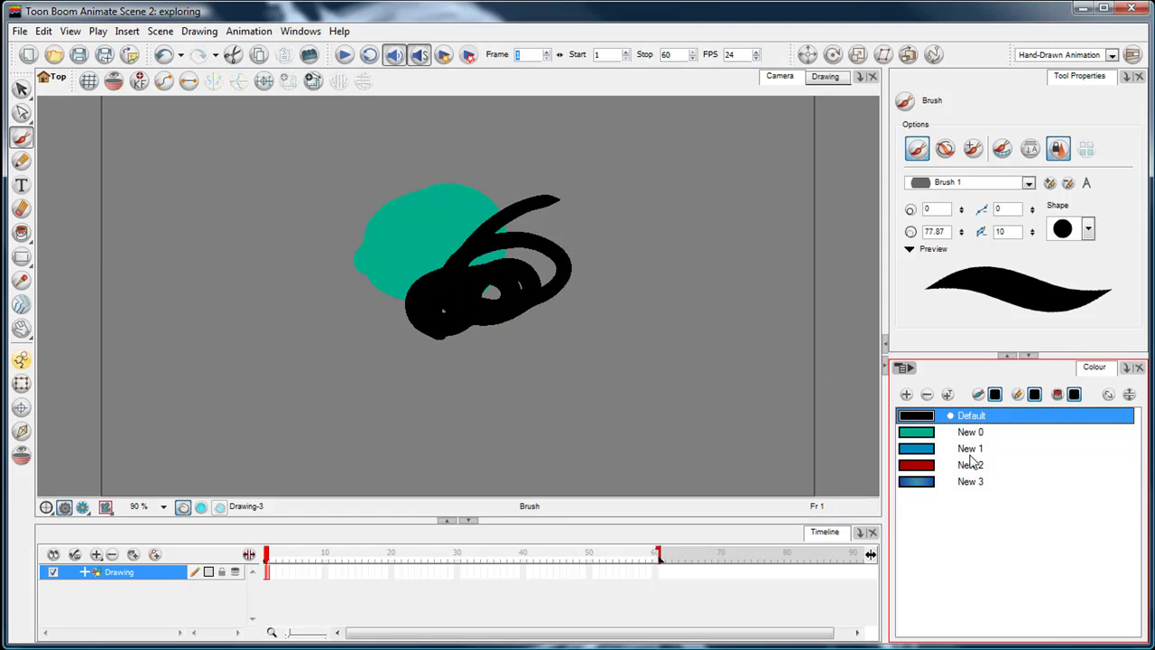
click(907, 447)
mouse_move(498, 240)
mouse_down()
mouse_move(491, 292)
mouse_move(472, 243)
mouse_move(423, 251)
mouse_move(432, 305)
mouse_up()
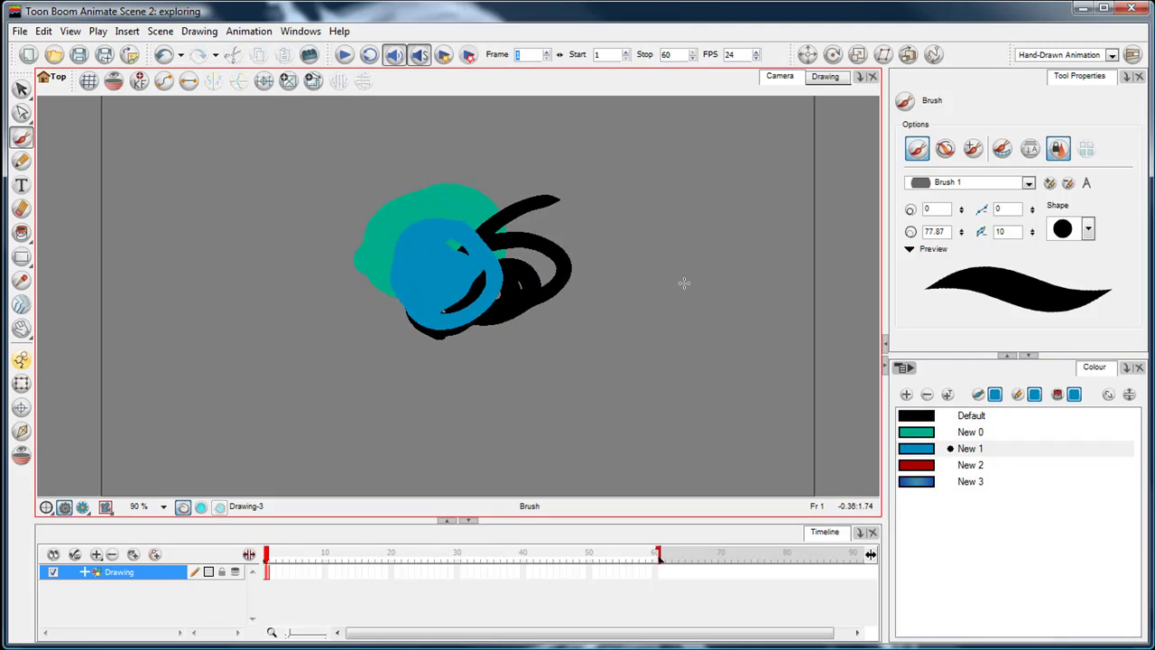
key(ctrl+a)
key(Delete)
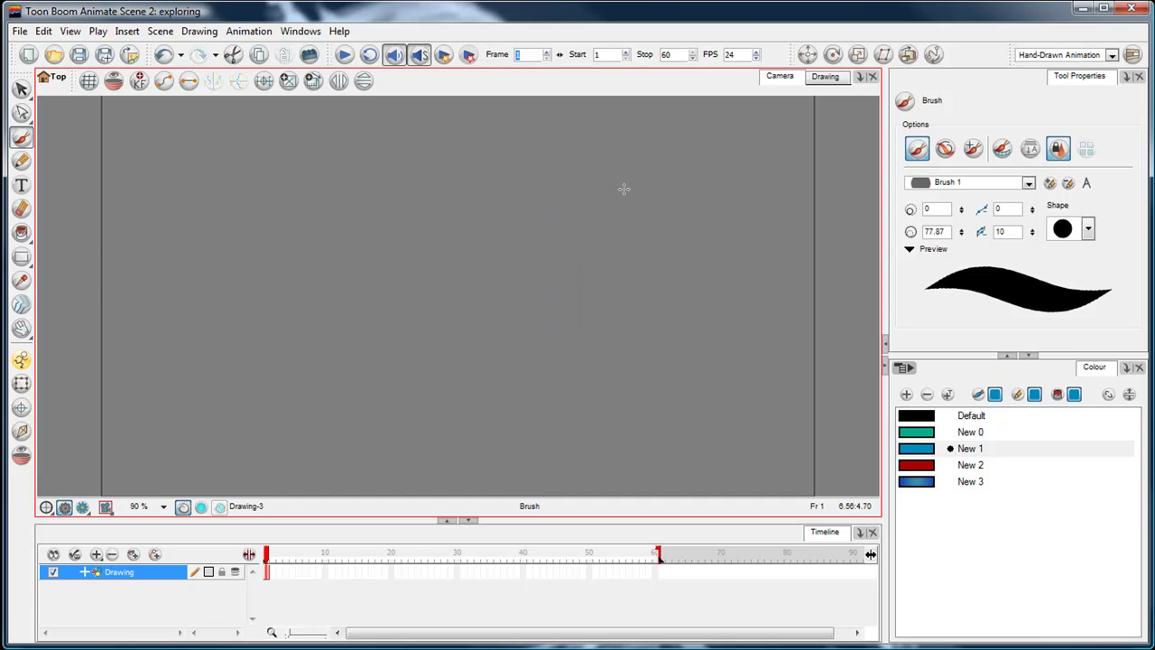
- Paint a solid blob near the middle of the canvas with the New 1 blue colour in normal brush mode
click(914, 145)
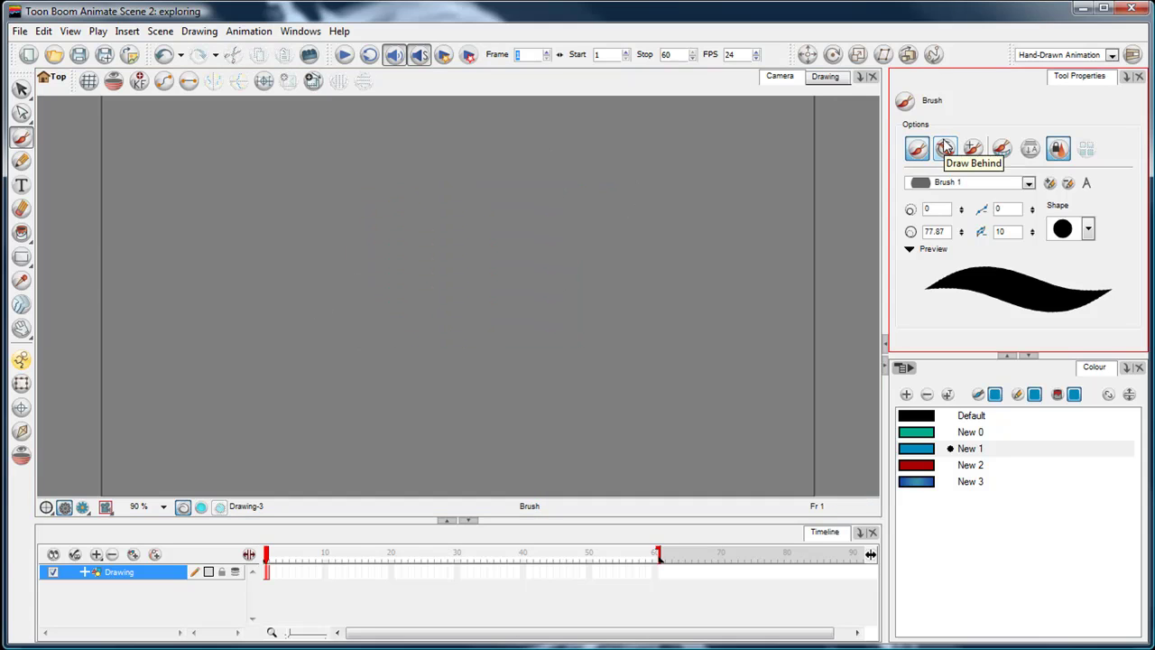
click(916, 444)
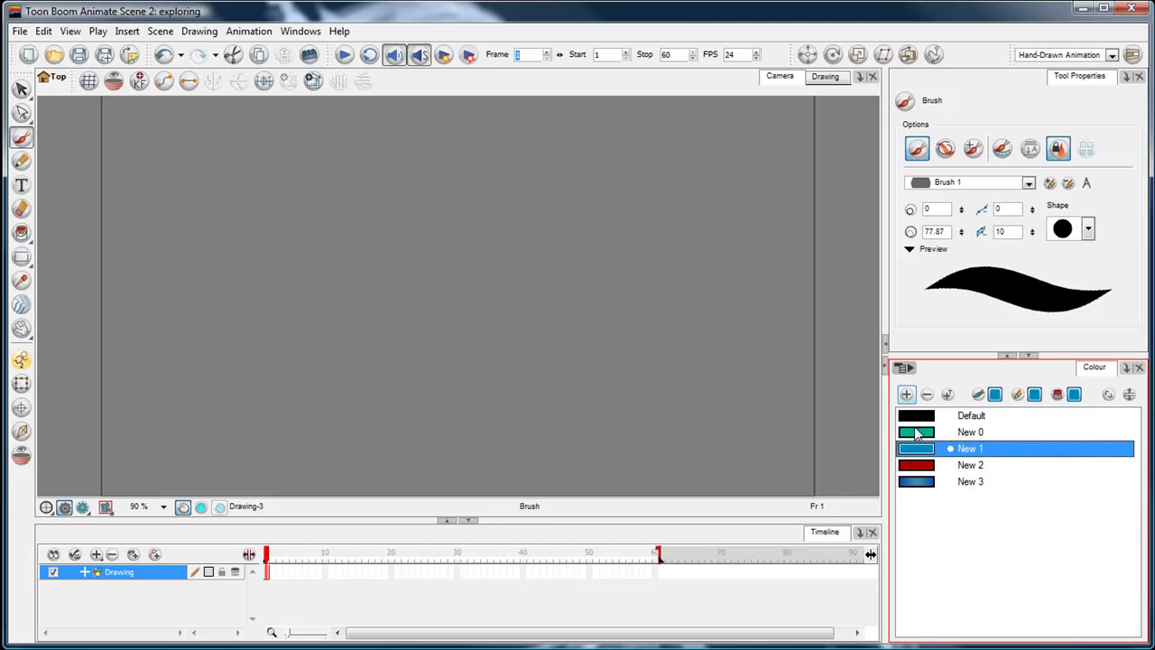
mouse_move(430, 211)
mouse_down()
mouse_move(438, 304)
mouse_move(470, 255)
mouse_move(441, 236)
mouse_move(411, 265)
mouse_move(437, 280)
mouse_move(447, 256)
mouse_move(462, 279)
mouse_move(464, 244)
mouse_up()
click(920, 448)
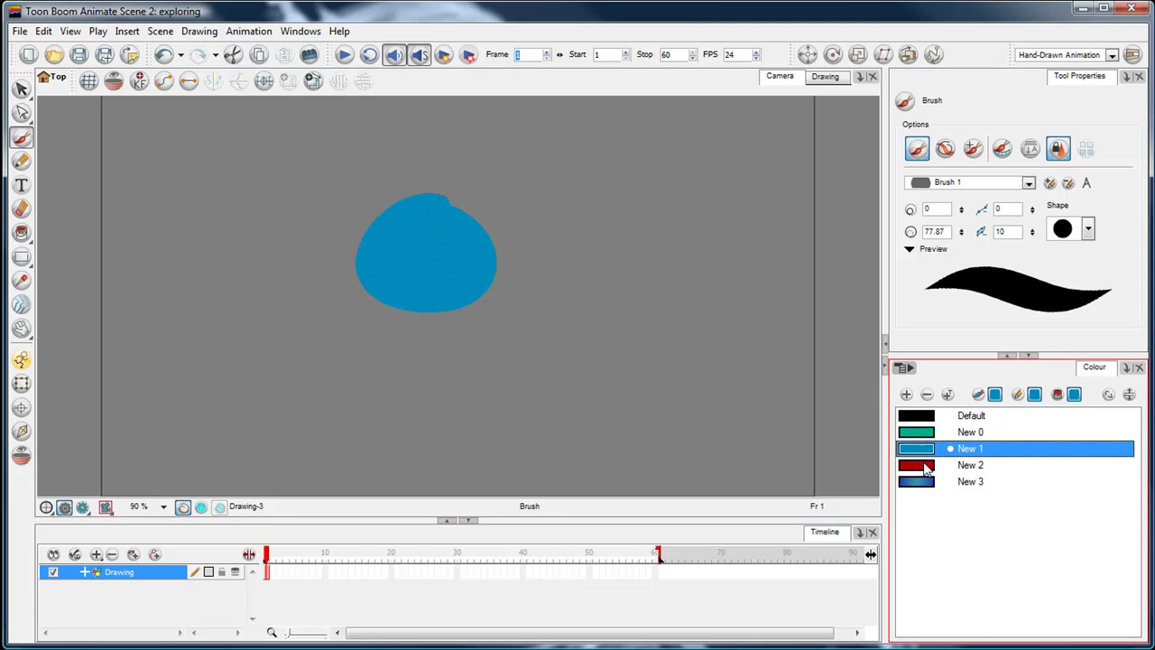
- Paint several long strokes across the blue blob in the New 2 red colour using the Draw Behind mode
click(930, 464)
click(1002, 334)
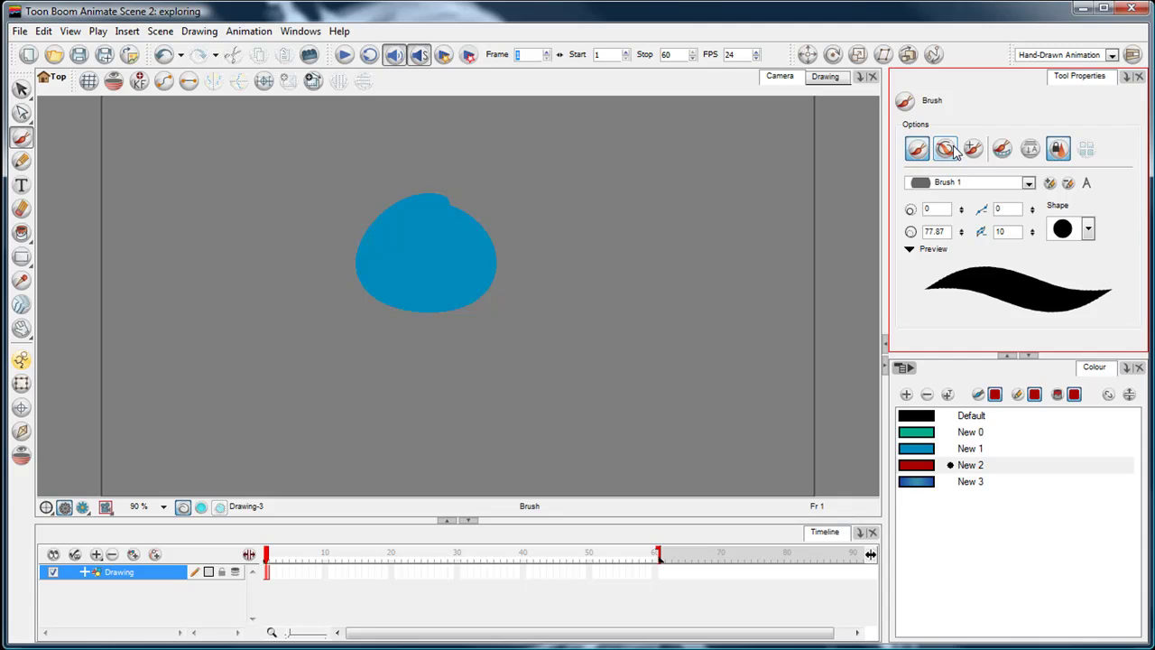
click(946, 151)
mouse_move(571, 230)
mouse_down()
mouse_move(379, 270)
mouse_move(249, 263)
mouse_move(616, 256)
mouse_up()
drag(299, 304, 550, 289)
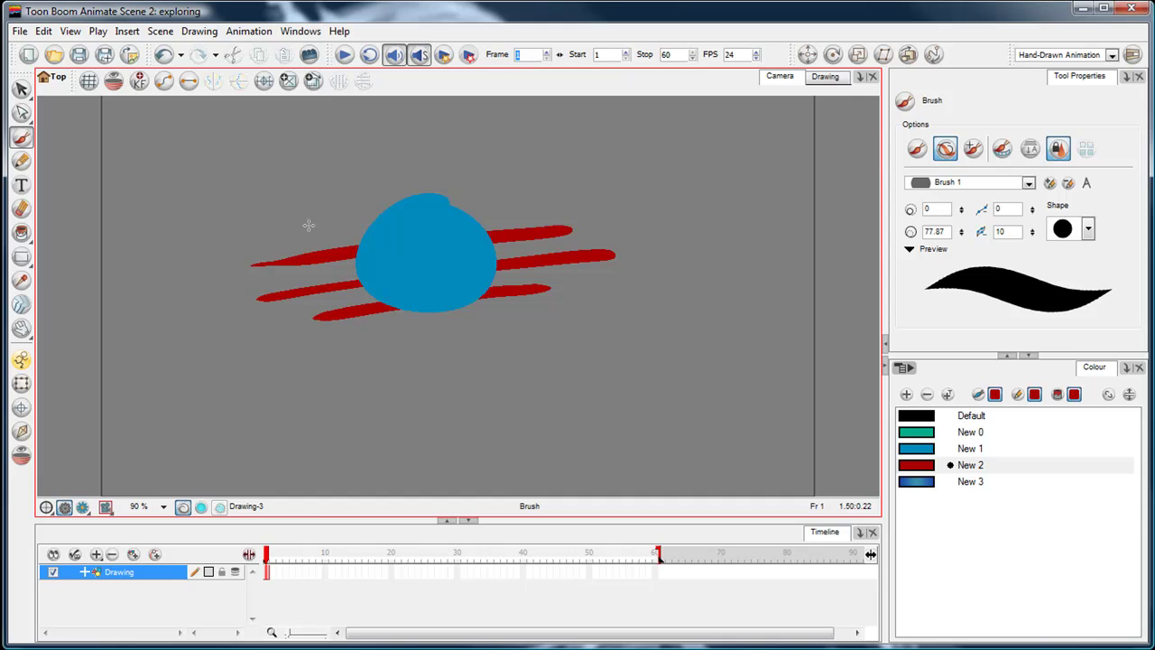
drag(334, 226, 504, 207)
- Delete the blob and all its strokes, and return to the Brush tool with the New 1 blue colour
click(21, 88)
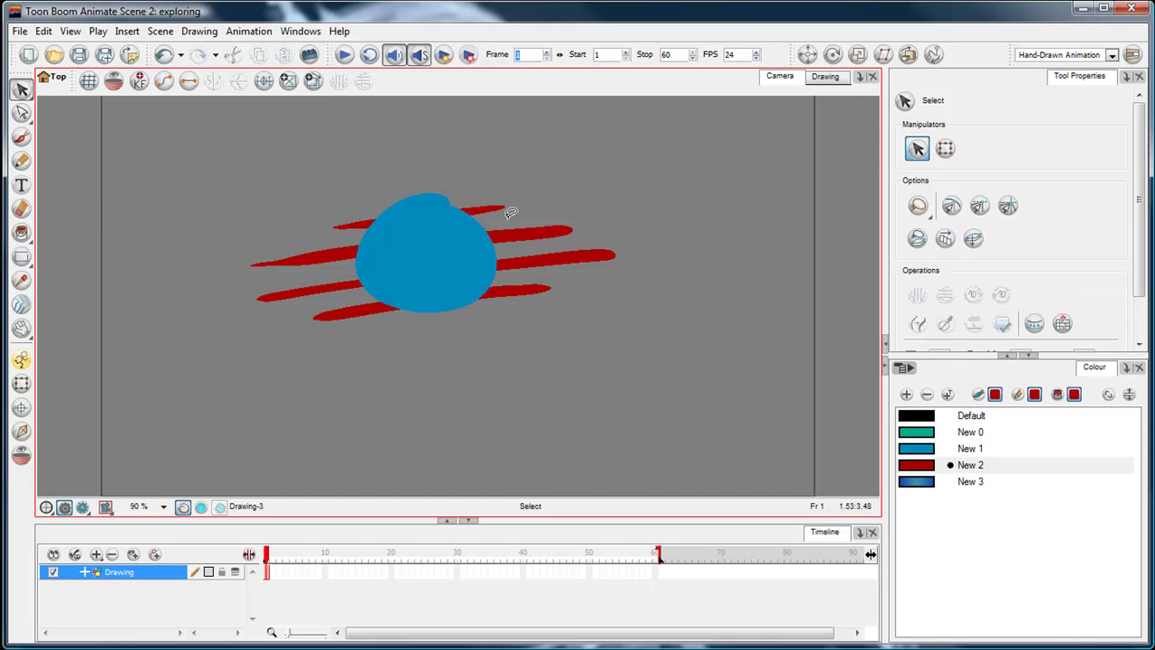
drag(456, 163, 527, 176)
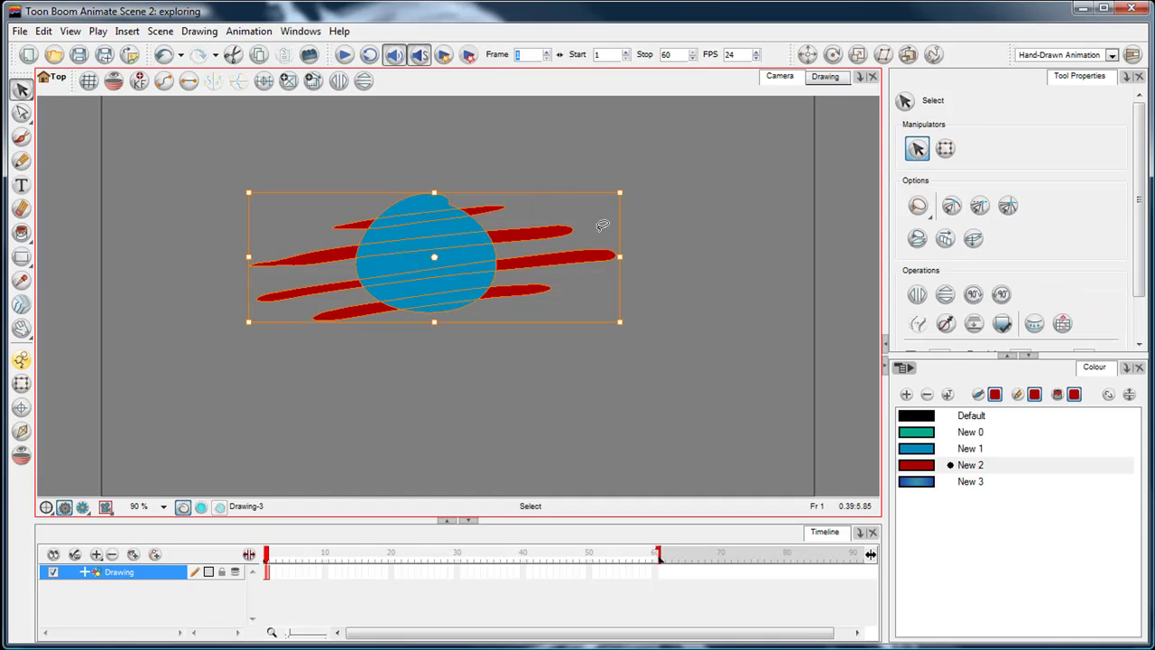
key(Delete)
click(938, 460)
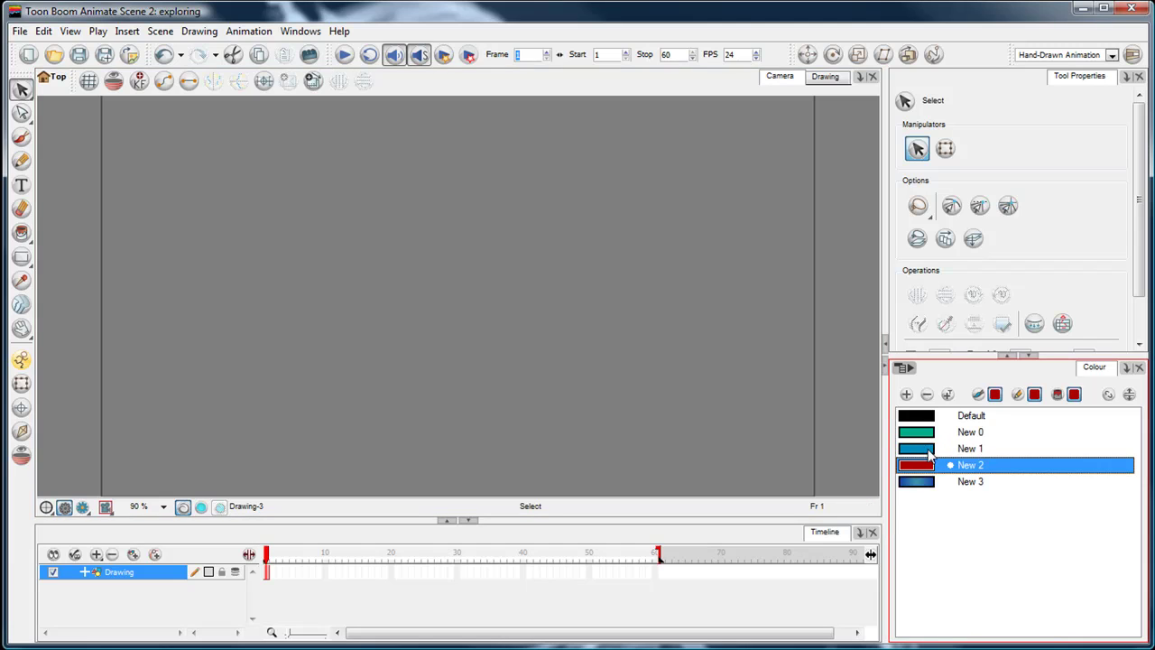
click(929, 453)
click(22, 135)
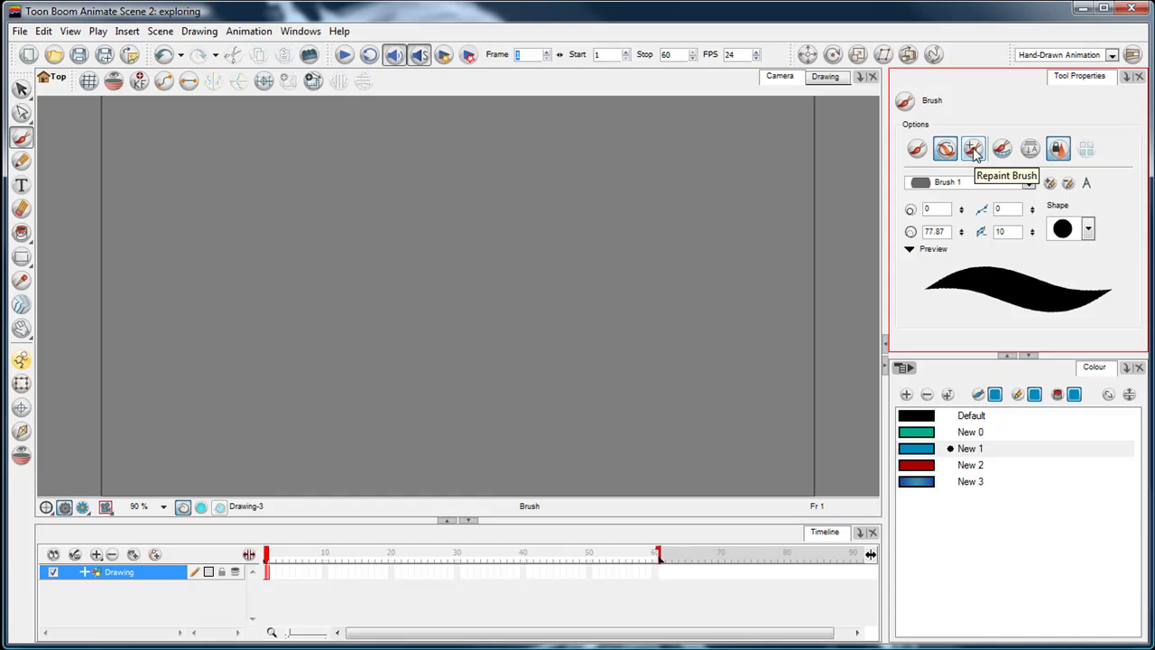
- Try painting strokes on the empty canvas with the Repaint Brush mode, undoing each one
click(973, 150)
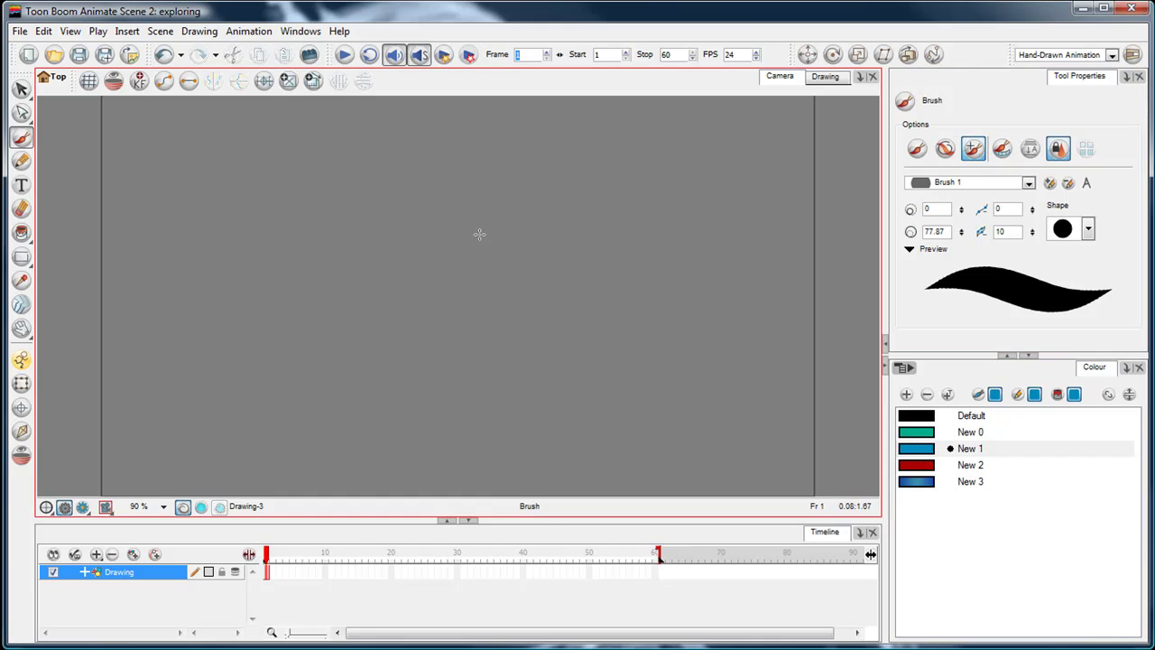
drag(550, 175, 451, 348)
key(ctrl+z)
drag(533, 170, 246, 307)
key(ctrl+z)
mouse_move(593, 197)
mouse_down()
mouse_move(392, 214)
mouse_move(528, 315)
mouse_up()
key(ctrl+z)
- Paint two solid New 1 blue blobs and a third with a small hole in its centre, using normal brush mode
click(937, 444)
click(914, 150)
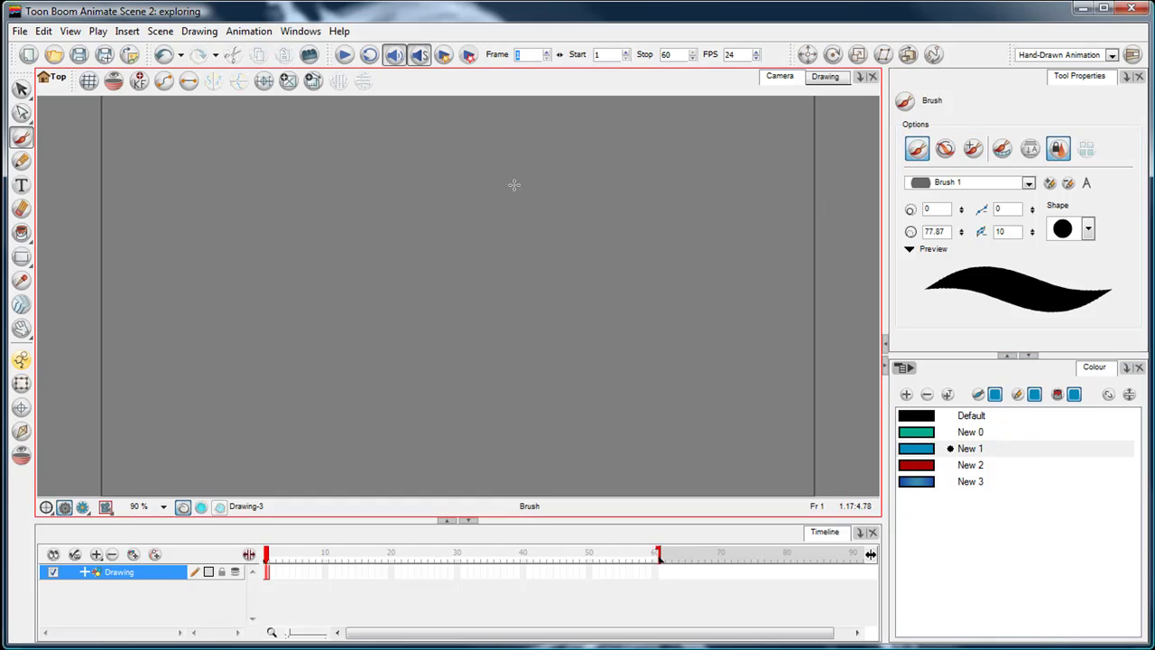
mouse_move(495, 179)
mouse_down()
mouse_move(470, 289)
mouse_move(455, 191)
mouse_up()
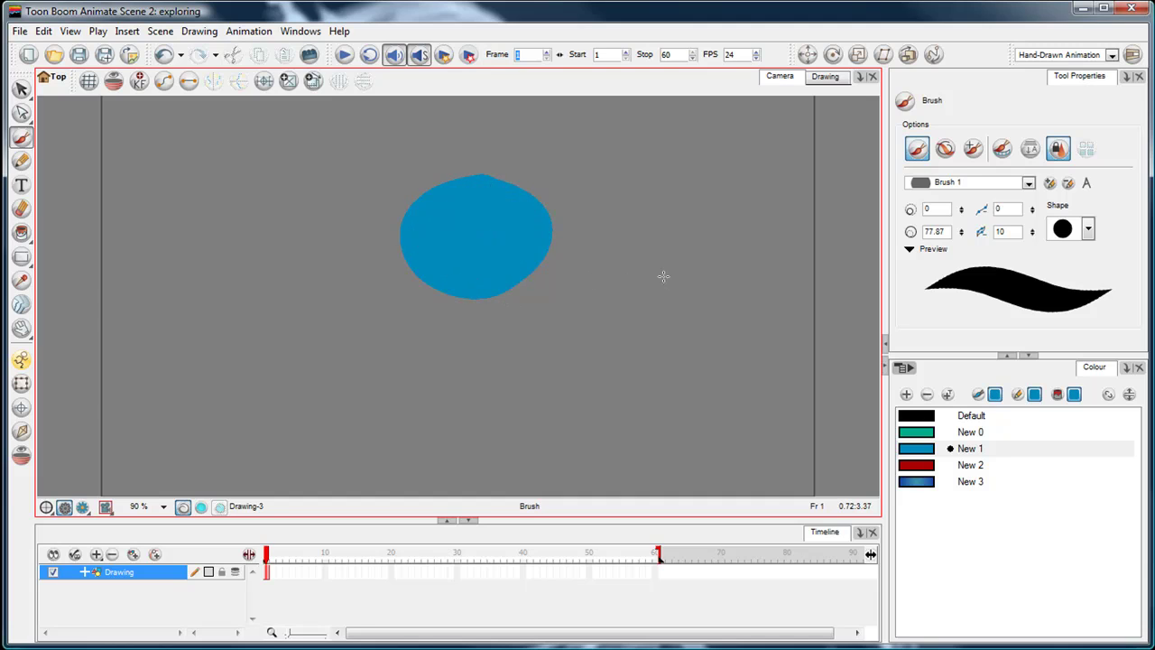
mouse_move(660, 255)
mouse_down()
mouse_move(608, 336)
mouse_move(637, 251)
mouse_move(649, 276)
mouse_up()
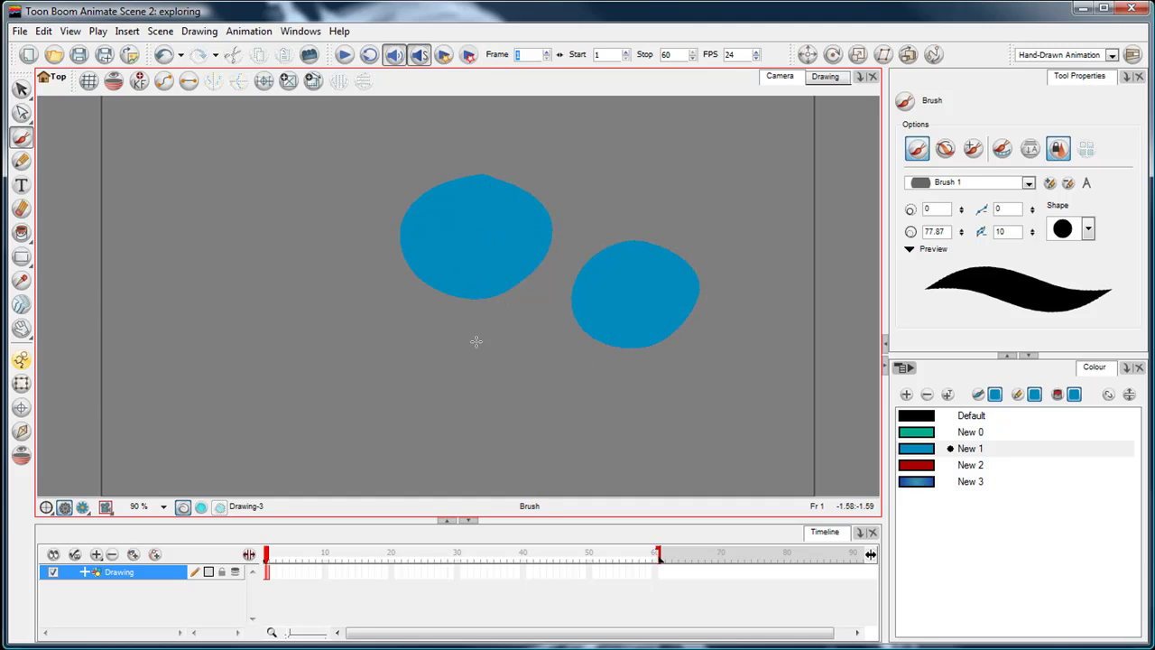
mouse_move(475, 340)
mouse_down()
mouse_move(497, 353)
mouse_move(435, 383)
mouse_move(480, 372)
mouse_up()
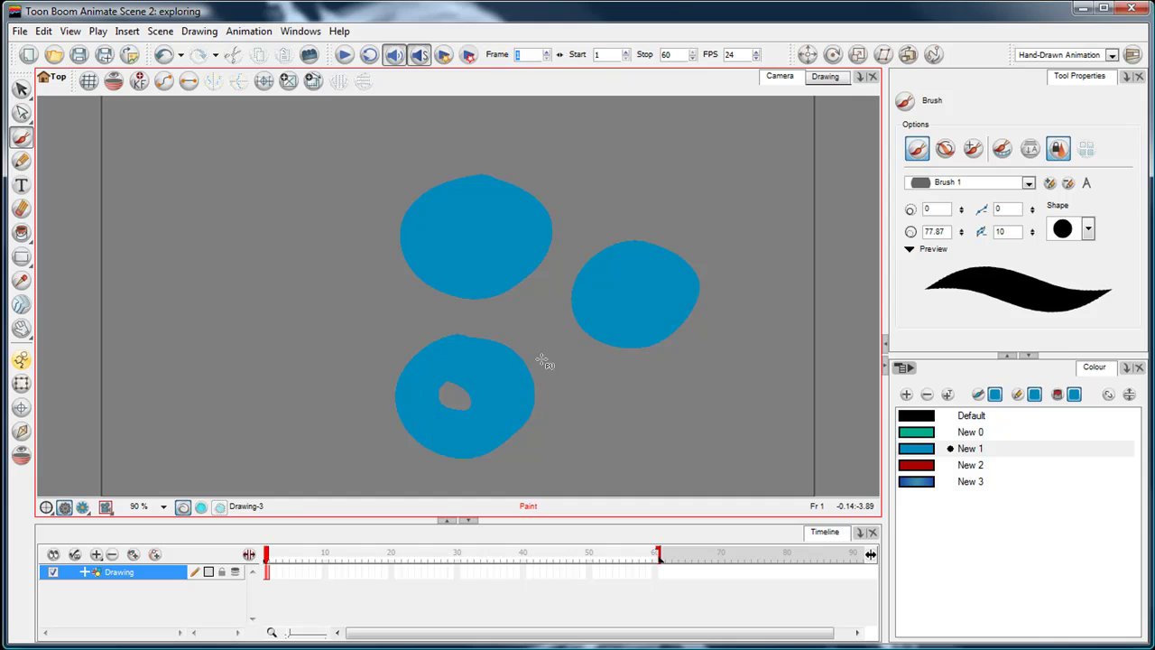
- Repaint a stripe across each blue blob and the upper part of the first blob in New 2 red using Repaint Brush
click(960, 449)
click(935, 464)
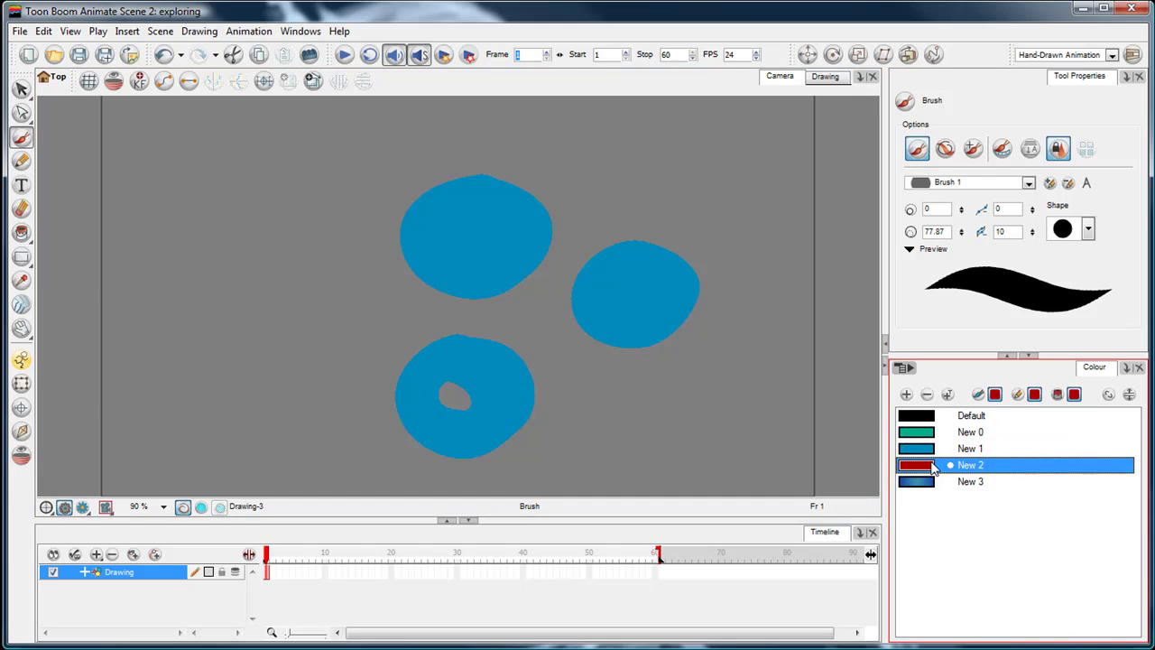
click(973, 149)
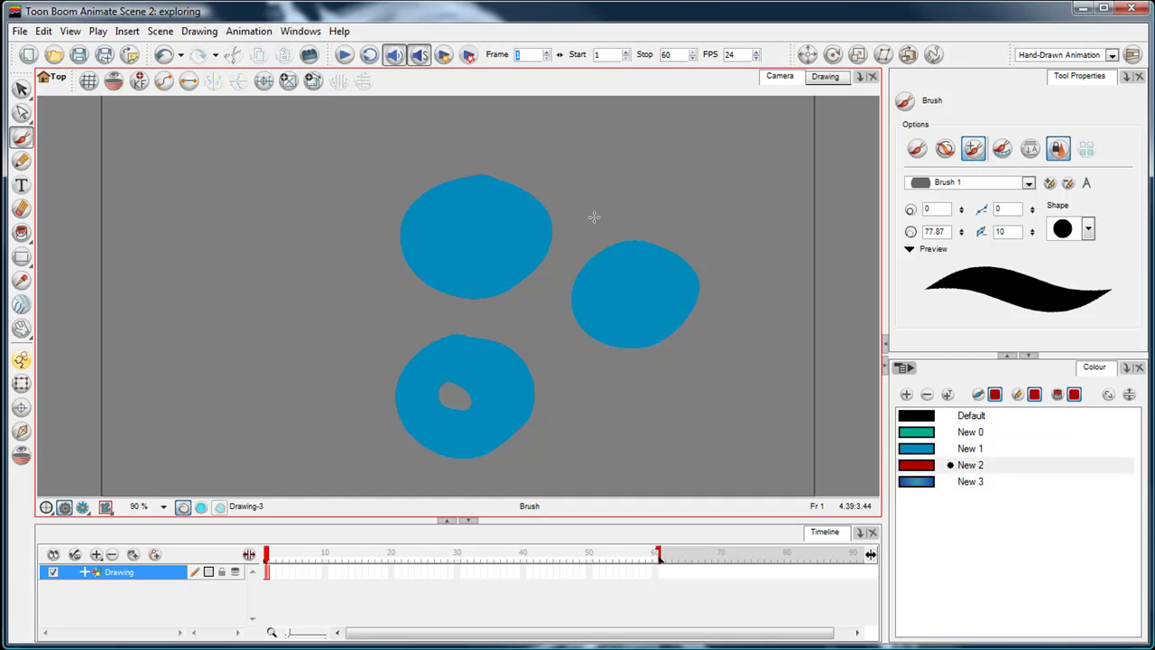
mouse_move(507, 206)
mouse_down()
mouse_move(455, 399)
mouse_move(636, 239)
mouse_up()
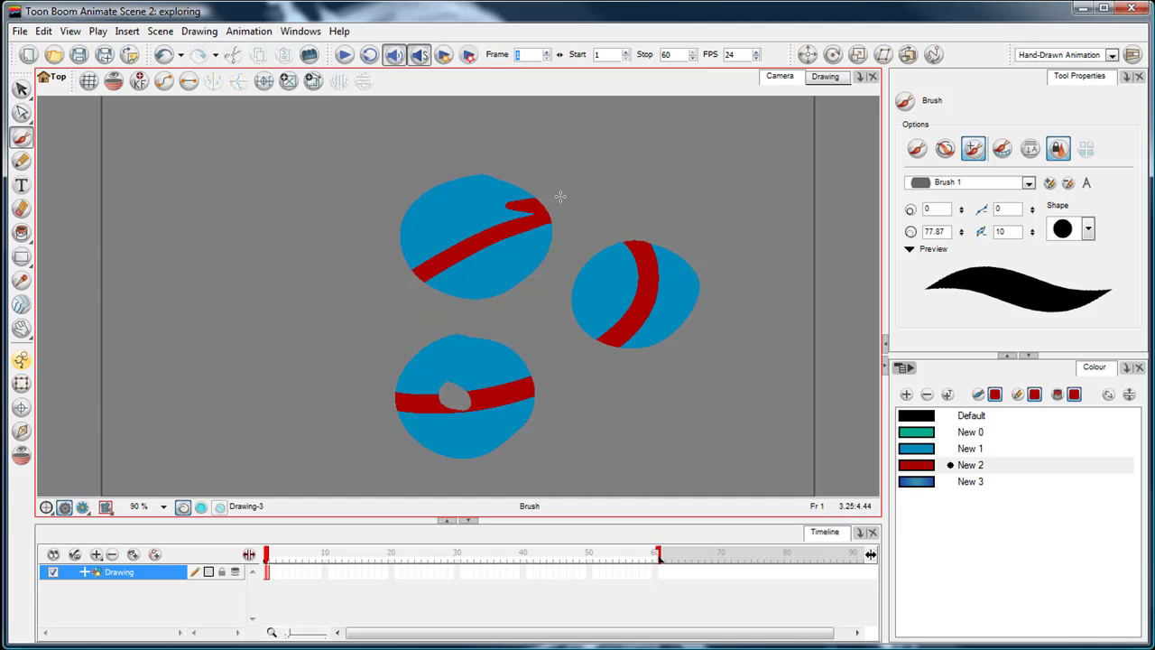
mouse_move(577, 183)
mouse_down()
mouse_move(322, 248)
mouse_move(471, 180)
mouse_move(436, 245)
mouse_up()
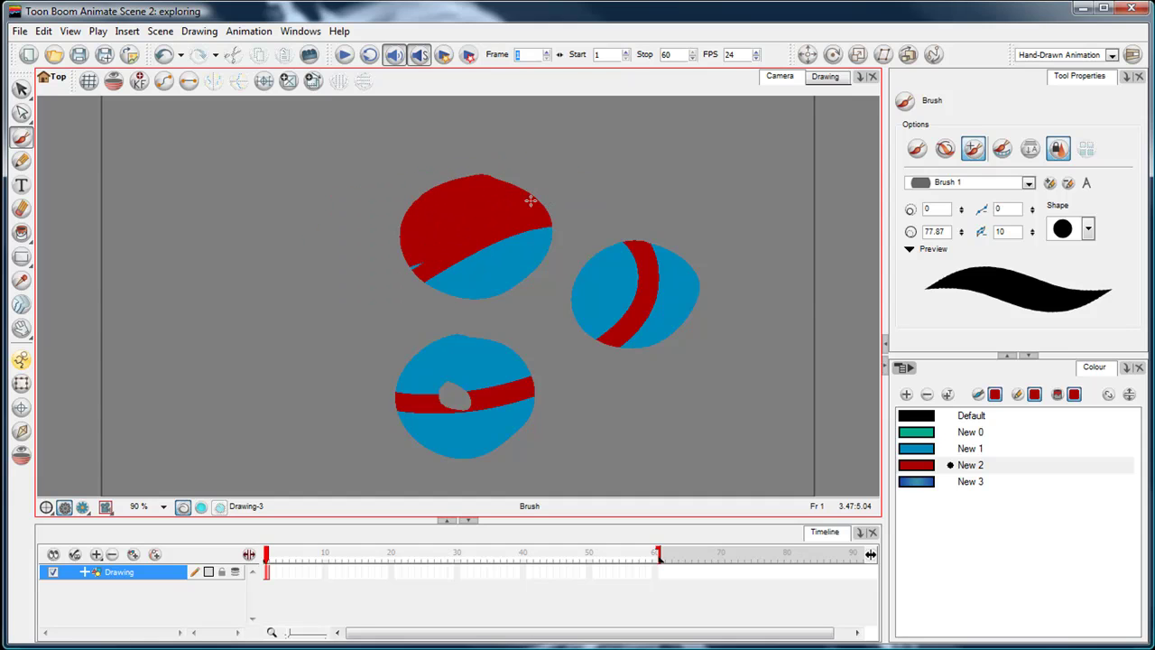
- Change the New 2 colour to a darker shade of the blobs' sampled blue, and repaint the gap at the first blob's edge
double_click(920, 465)
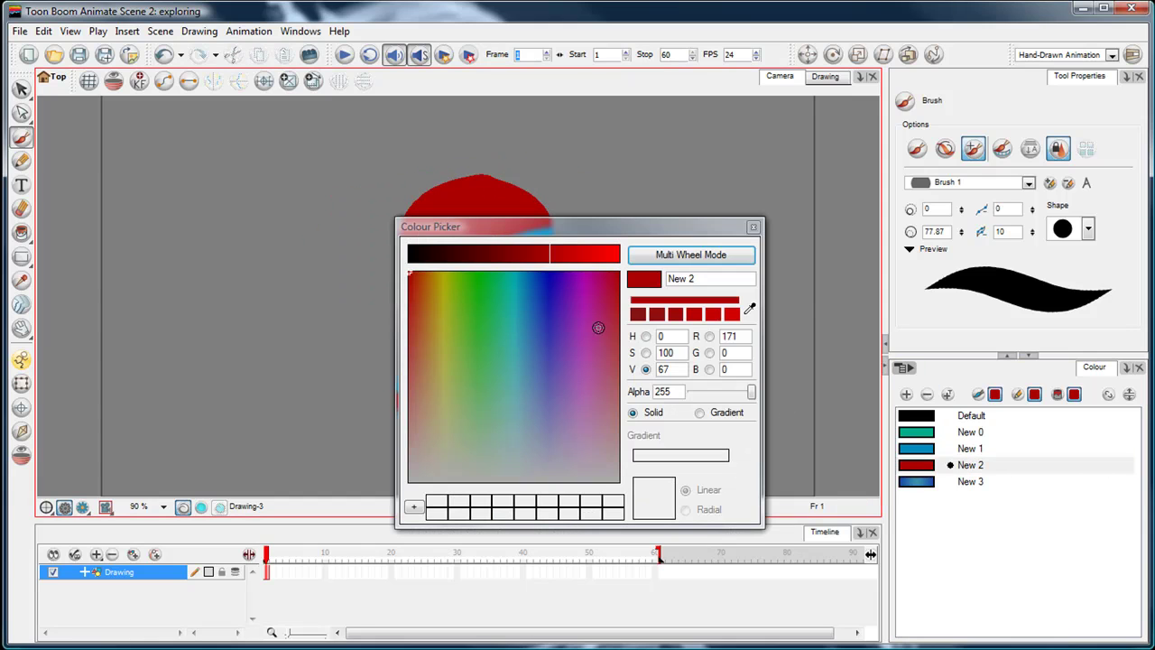
drag(611, 233, 933, 215)
mouse_move(1069, 289)
mouse_down()
mouse_move(567, 265)
mouse_move(635, 257)
mouse_up()
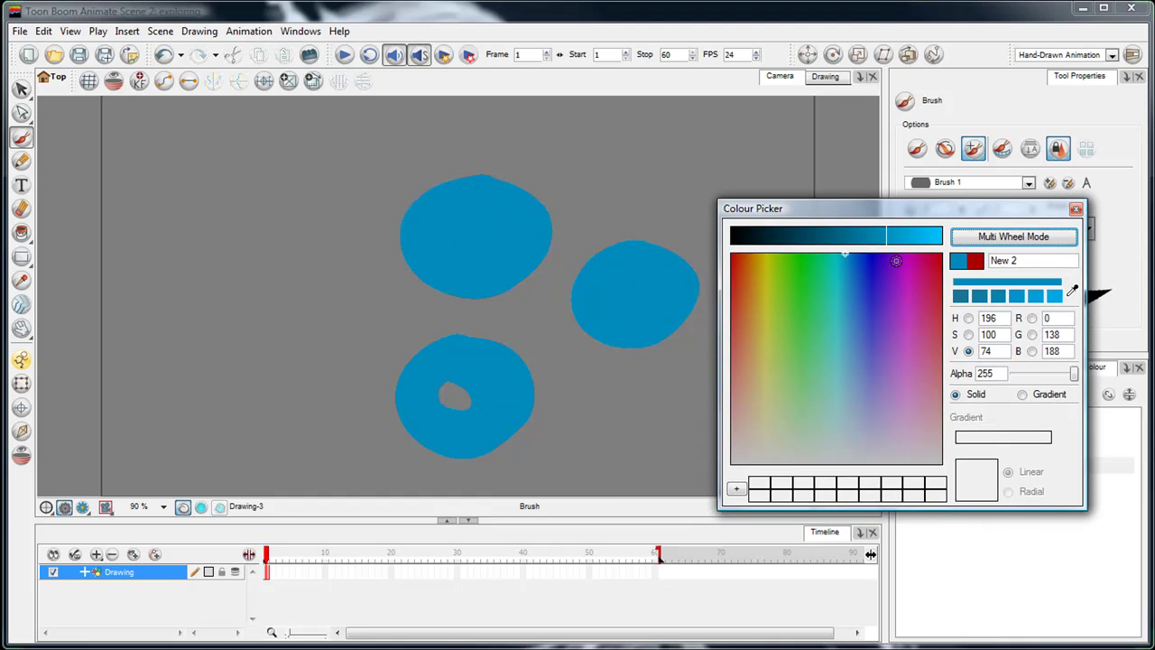
drag(887, 252, 855, 254)
click(1076, 208)
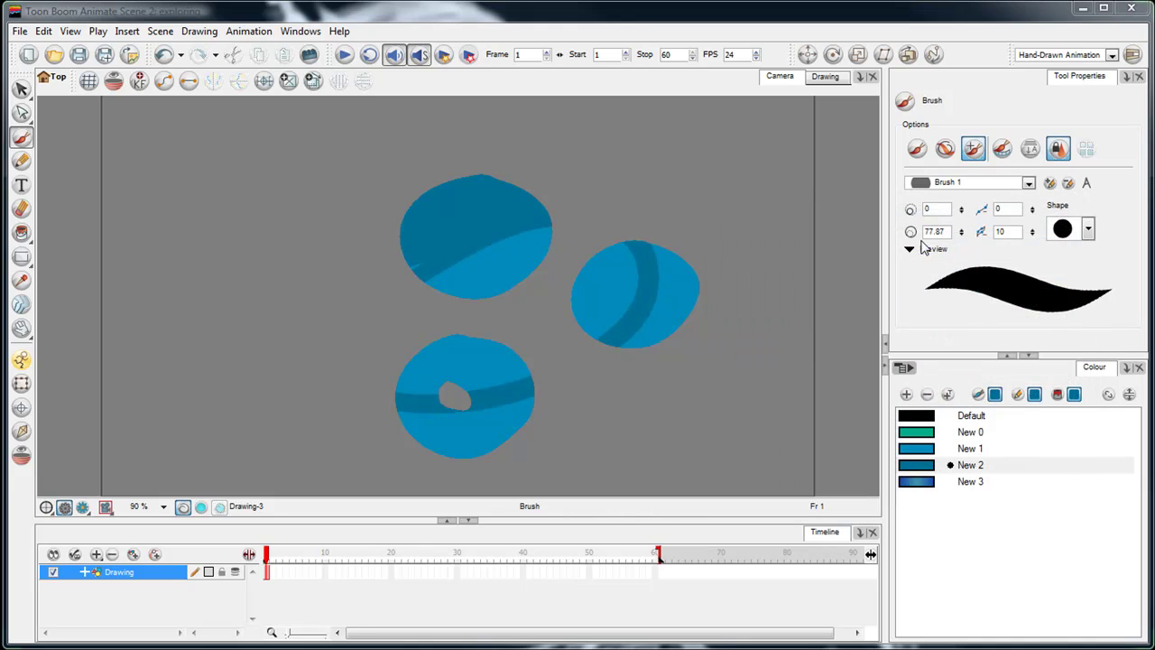
click(400, 270)
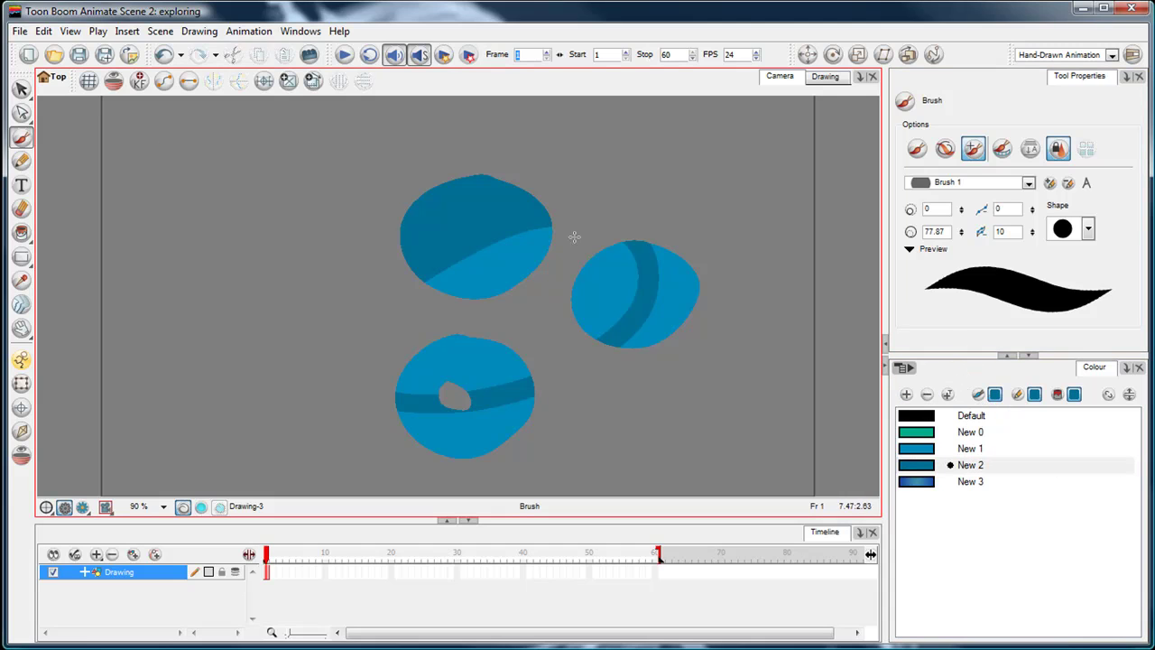
- Select all three blobs with the Select tool and delete them
key(alt+s)
mouse_move(667, 181)
mouse_down()
mouse_move(705, 238)
mouse_move(690, 203)
mouse_up()
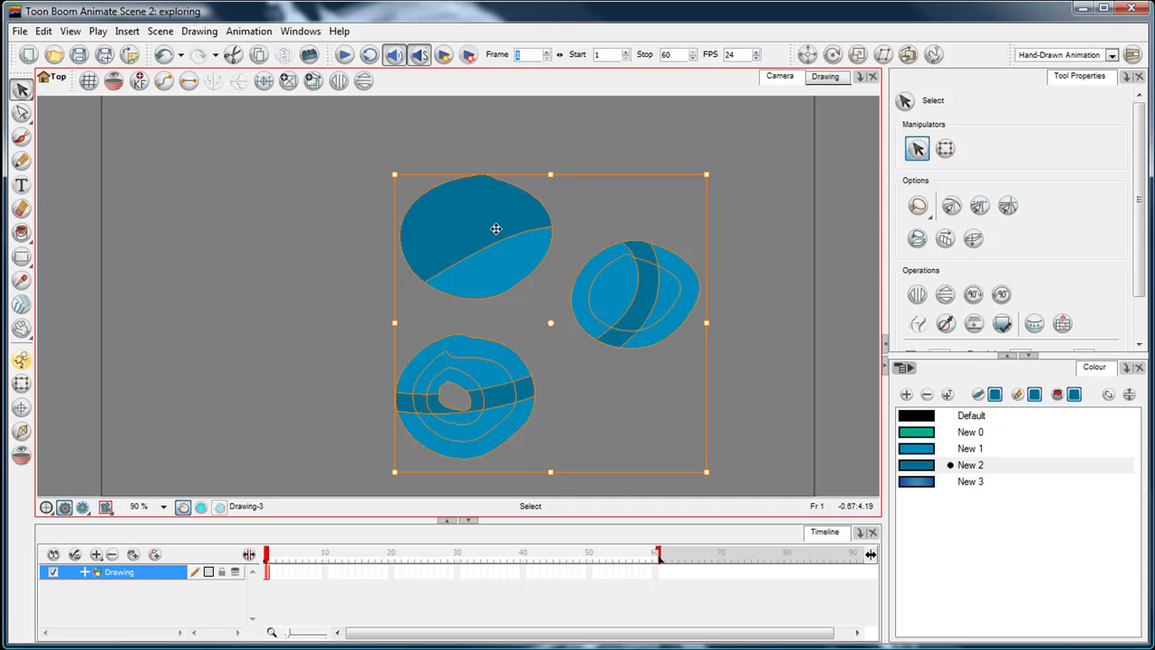
key(Delete)
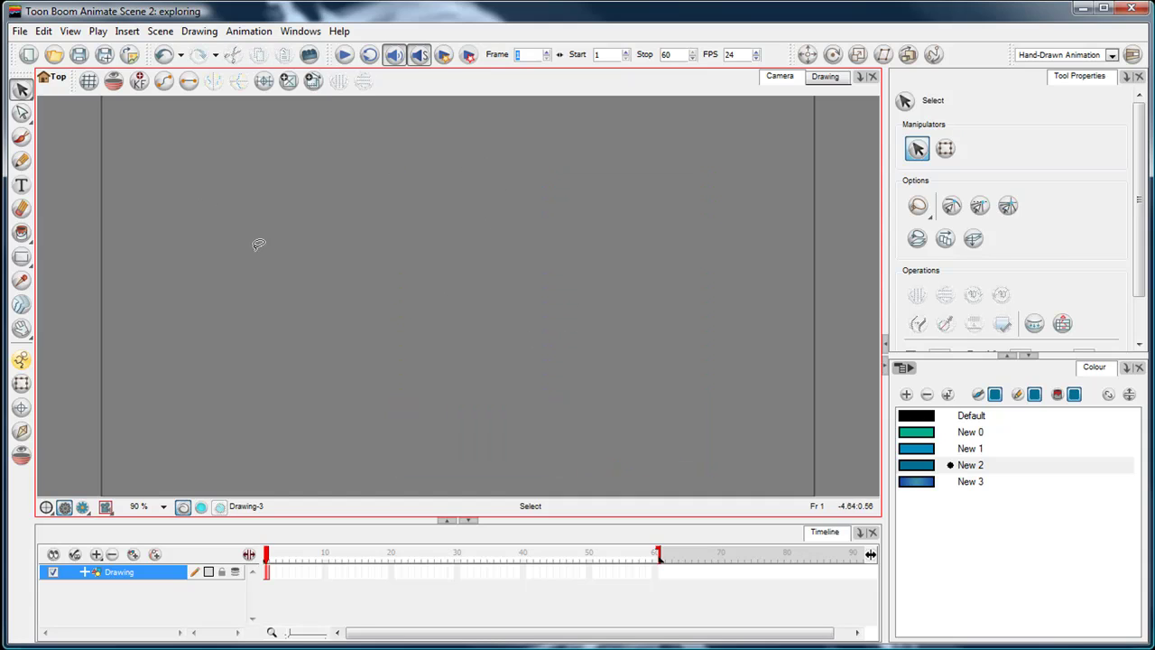
- Activate the Brush tool with the Default black colour and resize it interactively to a maximum size of 14.213
click(22, 136)
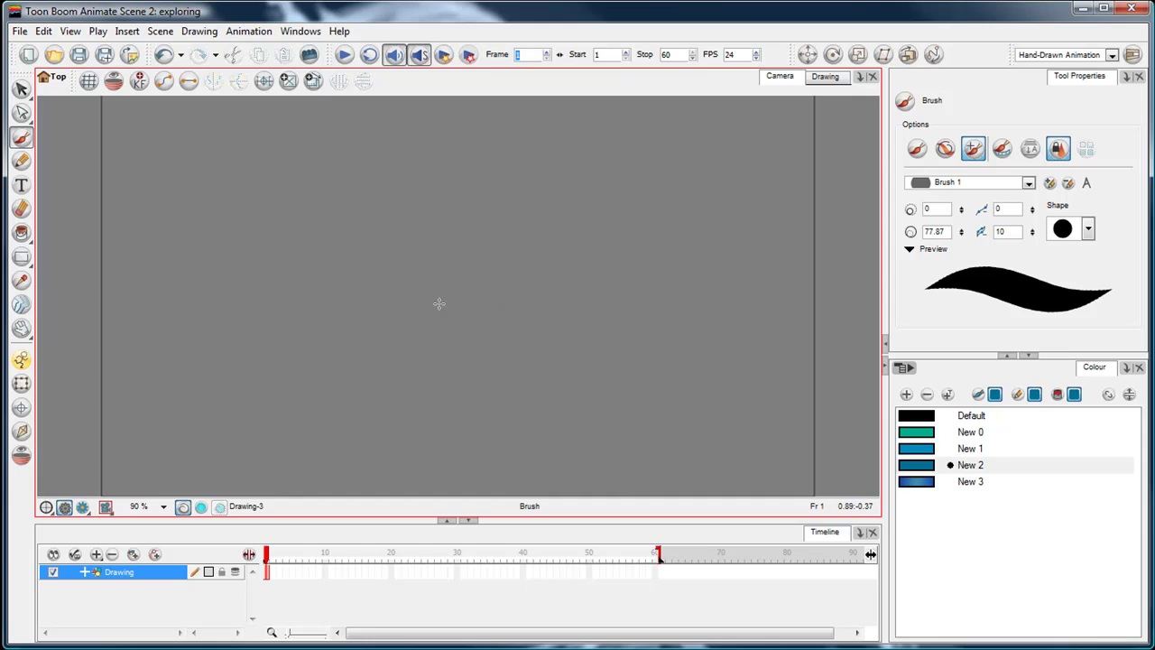
click(924, 416)
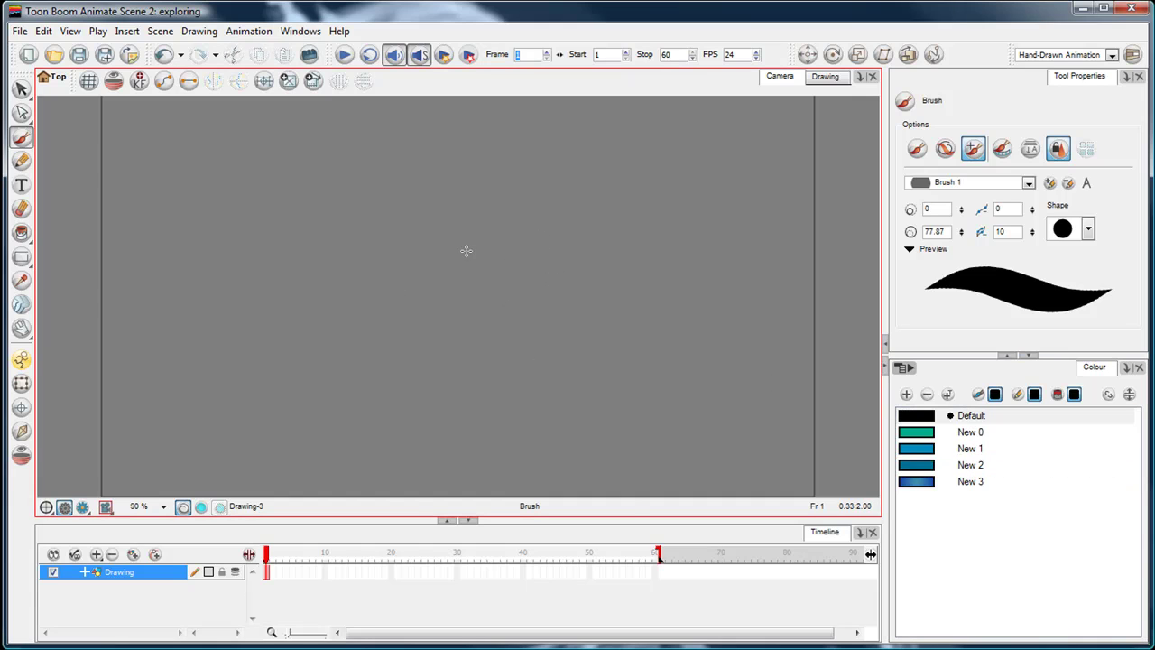
key(o)
drag(469, 251, 468, 252)
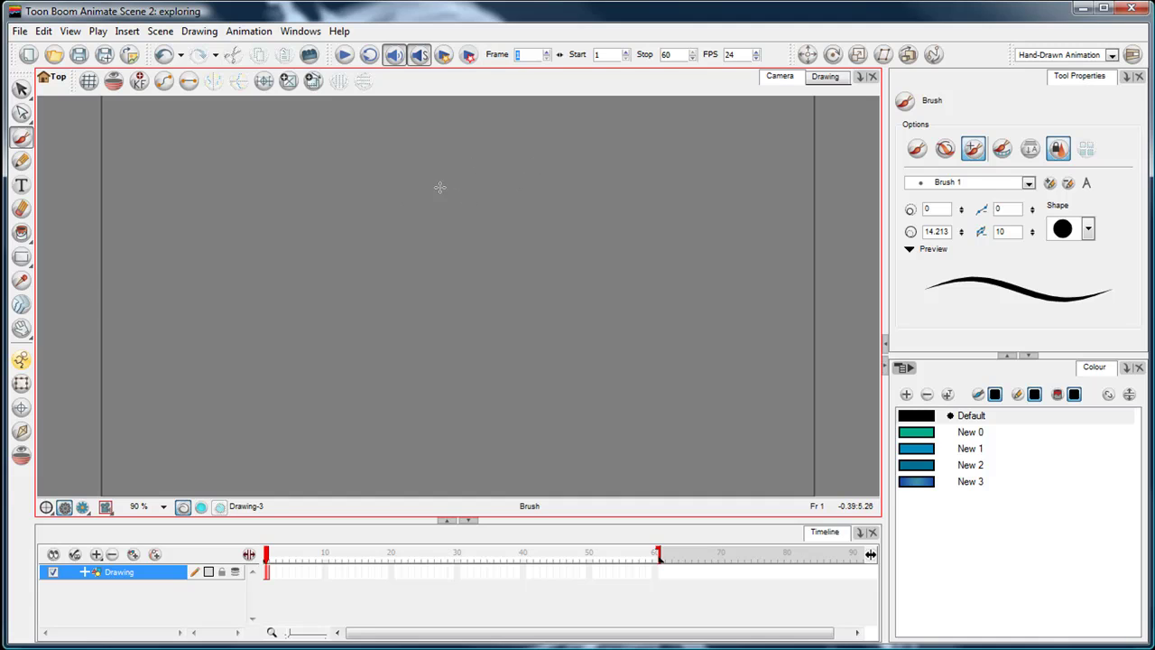
- Switch the brush to normal mode and paint the circle's upper and right arcs with short strokes, rotating the canvas as needed
click(917, 148)
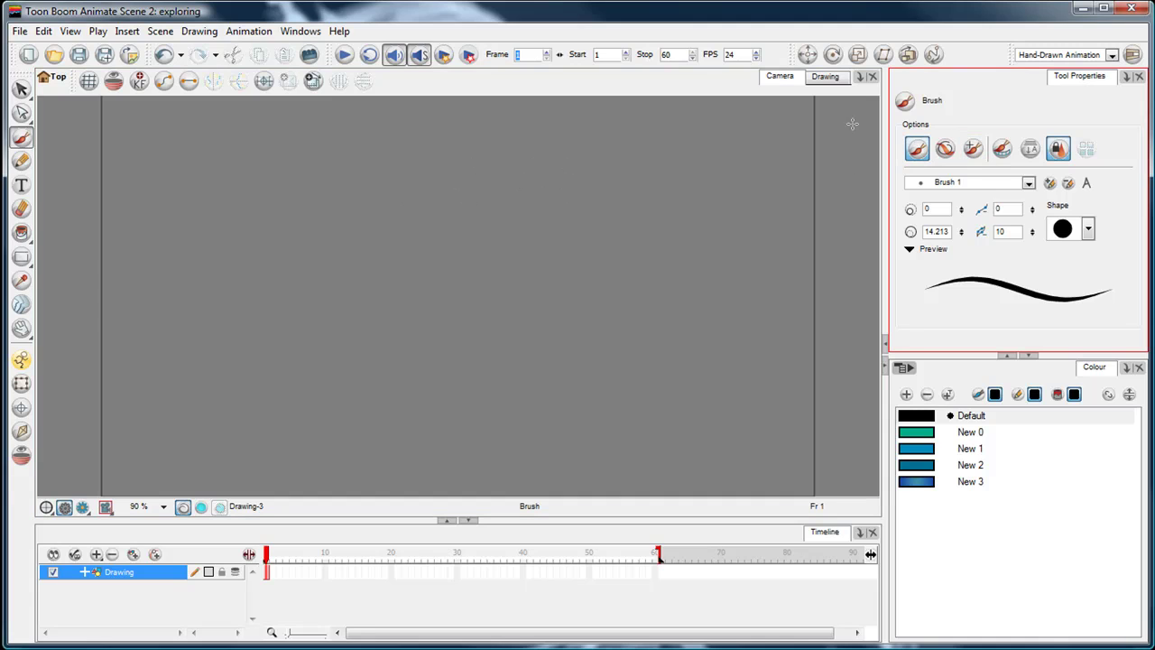
mouse_move(477, 168)
mouse_down()
mouse_move(428, 183)
mouse_move(444, 175)
mouse_move(374, 223)
mouse_up()
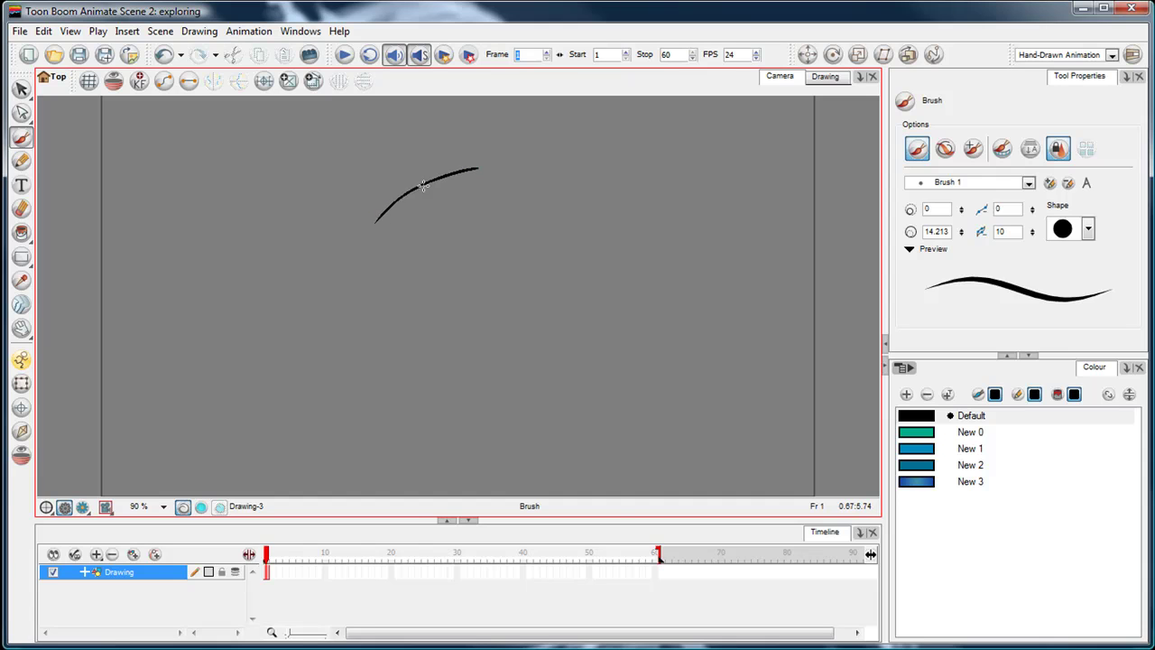
drag(423, 185, 366, 240)
mouse_move(647, 178)
mouse_down()
mouse_move(634, 336)
mouse_move(531, 222)
mouse_up()
mouse_move(480, 187)
mouse_down()
mouse_move(388, 214)
mouse_move(431, 188)
mouse_move(355, 254)
mouse_up()
drag(678, 249, 616, 457)
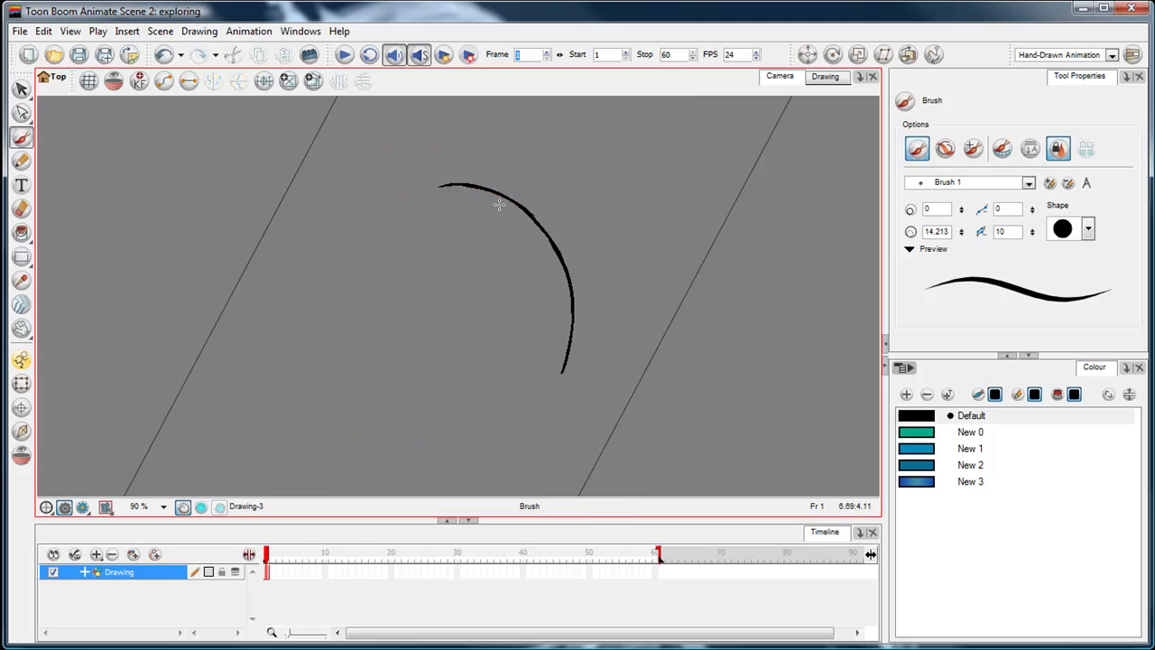
mouse_move(466, 185)
mouse_down()
mouse_move(434, 189)
mouse_move(604, 167)
mouse_move(672, 317)
mouse_move(470, 225)
mouse_move(417, 182)
mouse_move(385, 186)
mouse_move(394, 183)
mouse_move(330, 225)
mouse_up()
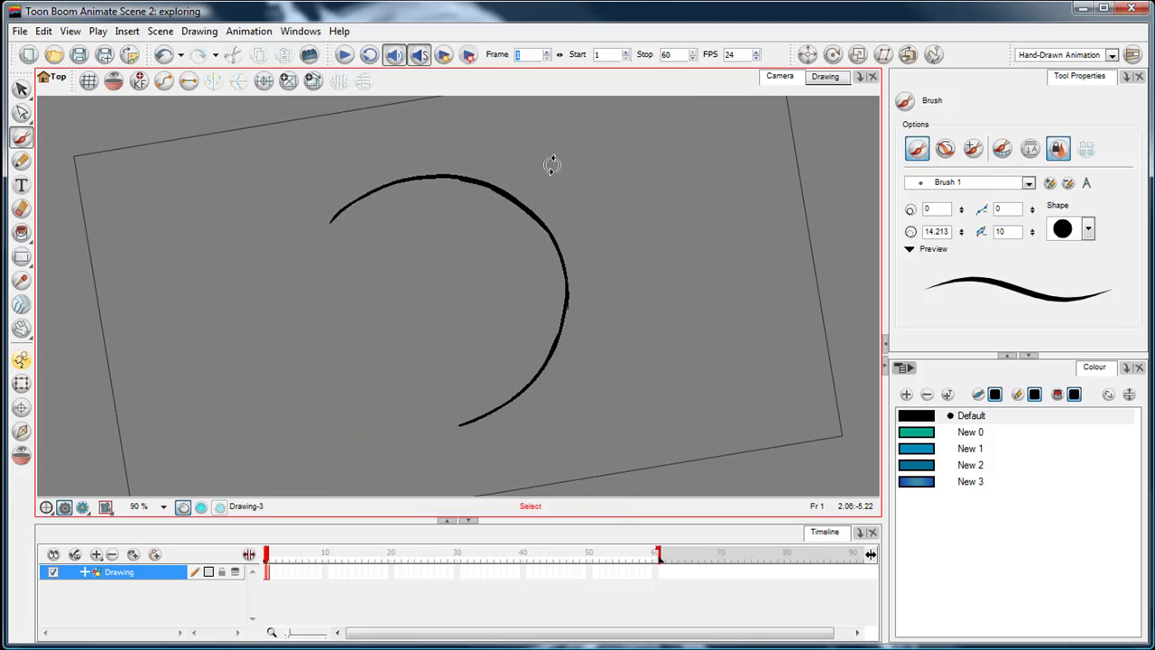
- Complete the remaining arcs to close the circle outline, and reset the canvas rotation
drag(550, 162, 409, 186)
mouse_move(463, 148)
mouse_down()
mouse_move(335, 207)
mouse_move(317, 270)
mouse_up()
drag(385, 237, 554, 258)
mouse_move(464, 147)
mouse_down()
mouse_move(362, 220)
mouse_move(390, 184)
mouse_move(402, 171)
mouse_move(349, 259)
mouse_up()
key(shift+x)
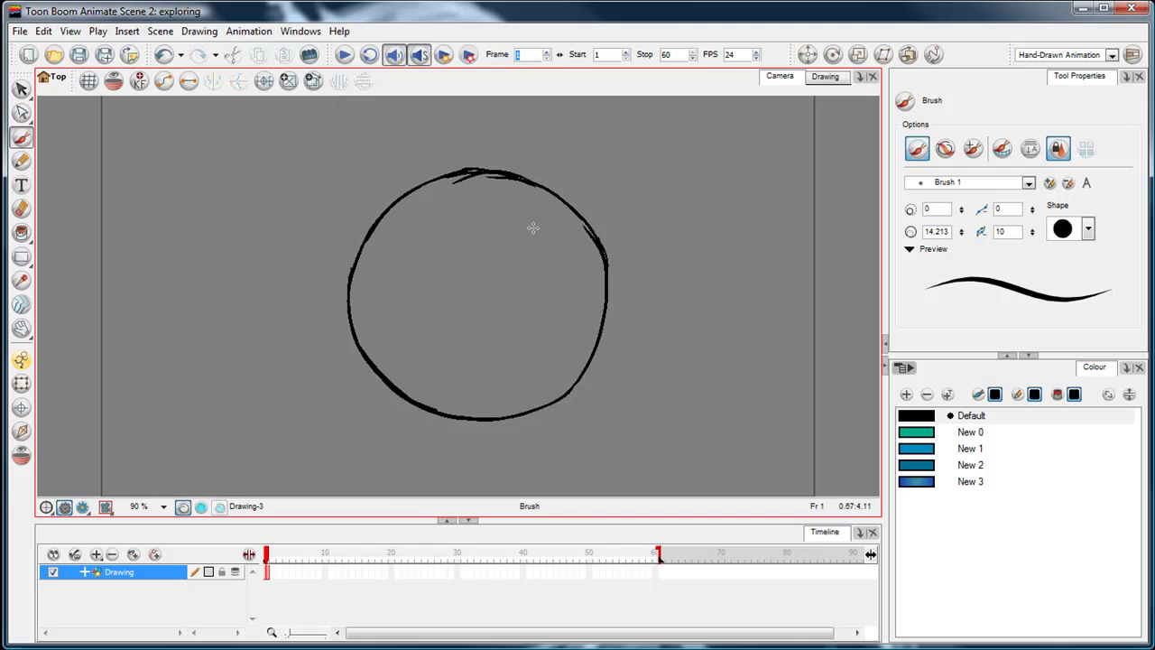
- Lasso all of the circle's strokes with the Select tool to inspect them, and clear the selection
key(space)
drag(496, 274, 478, 267)
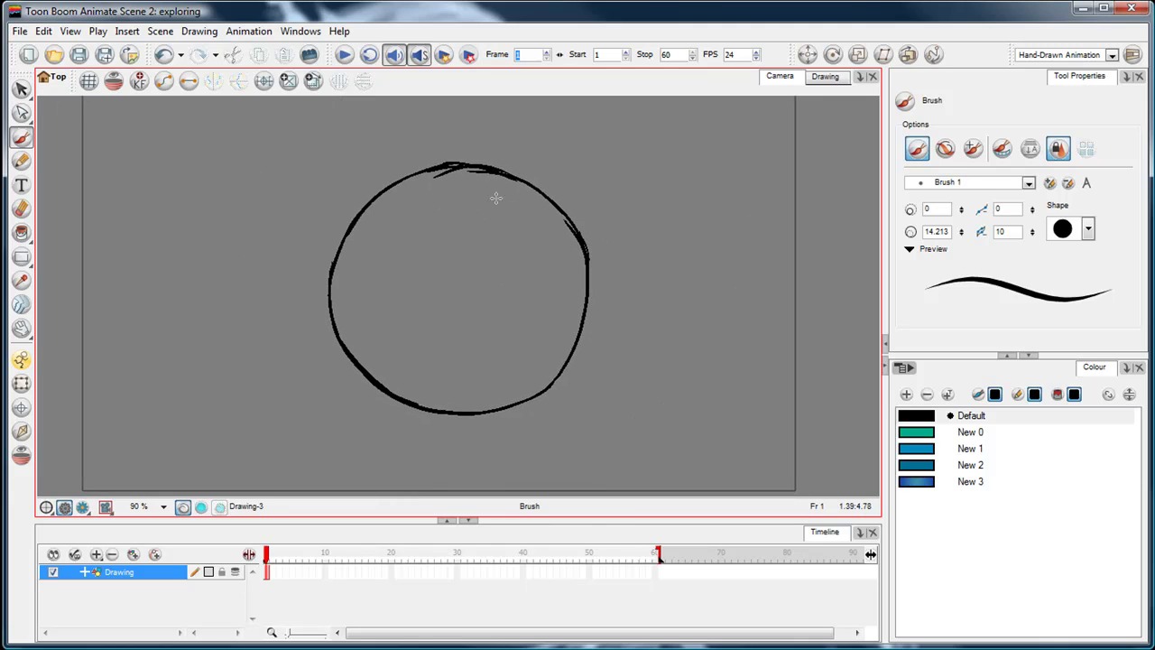
click(22, 88)
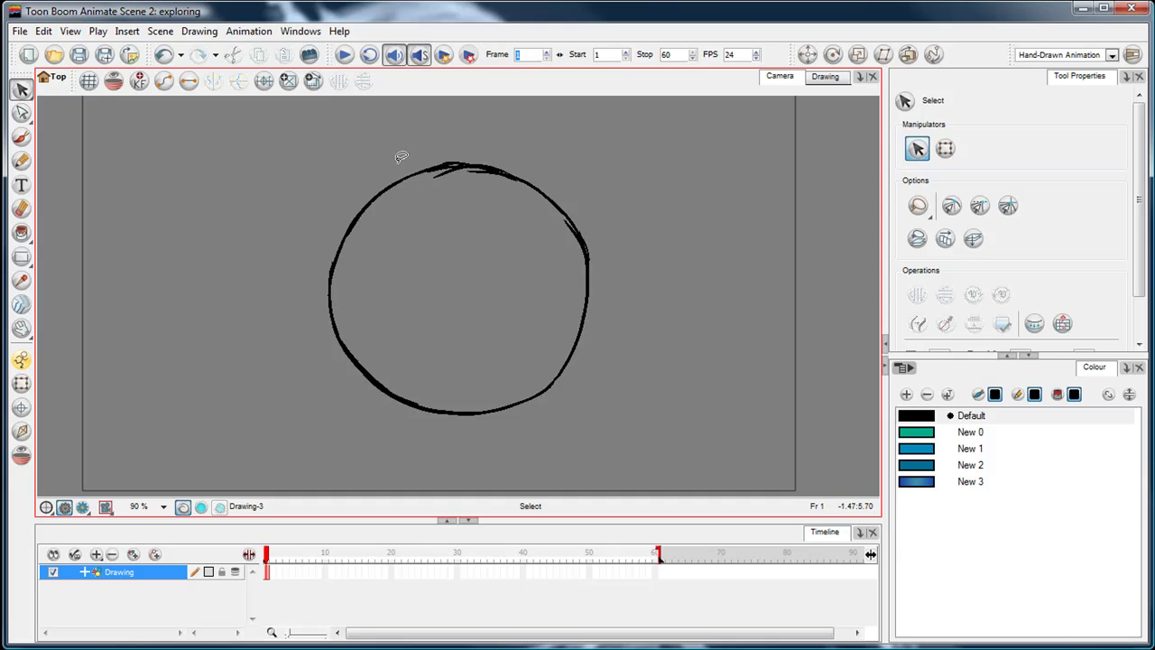
mouse_move(397, 152)
mouse_down()
mouse_move(258, 297)
mouse_move(397, 116)
mouse_move(394, 149)
mouse_up()
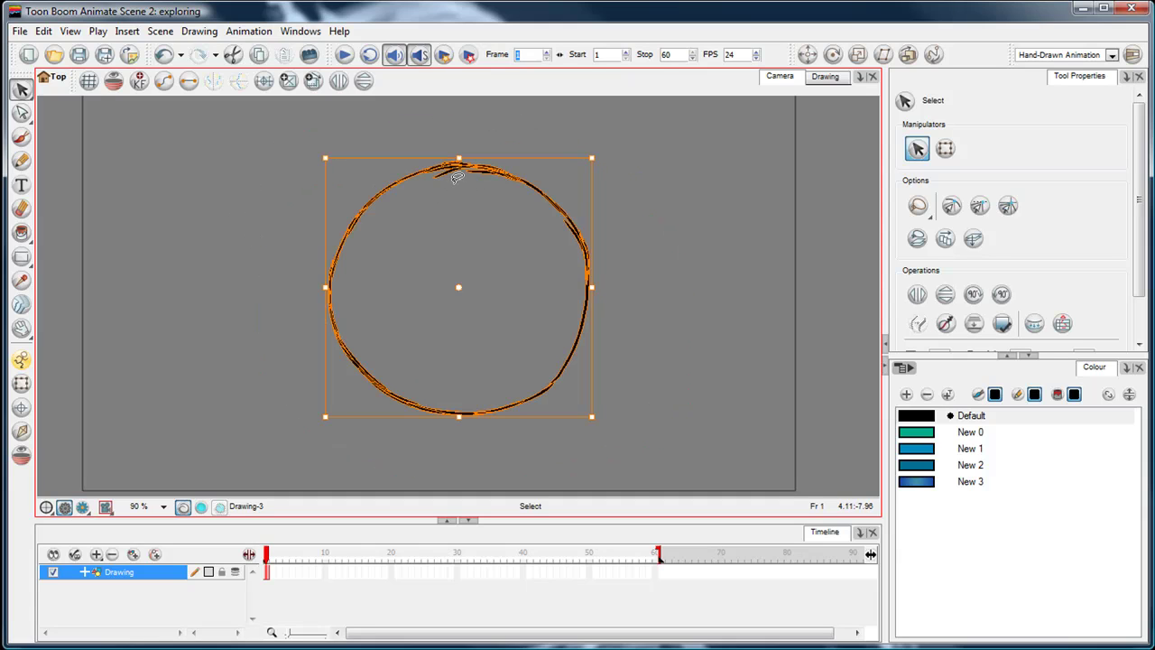
key(Escape)
- Remove the stray stroke end that pokes inside the top of the circle
key(2)
key(2)
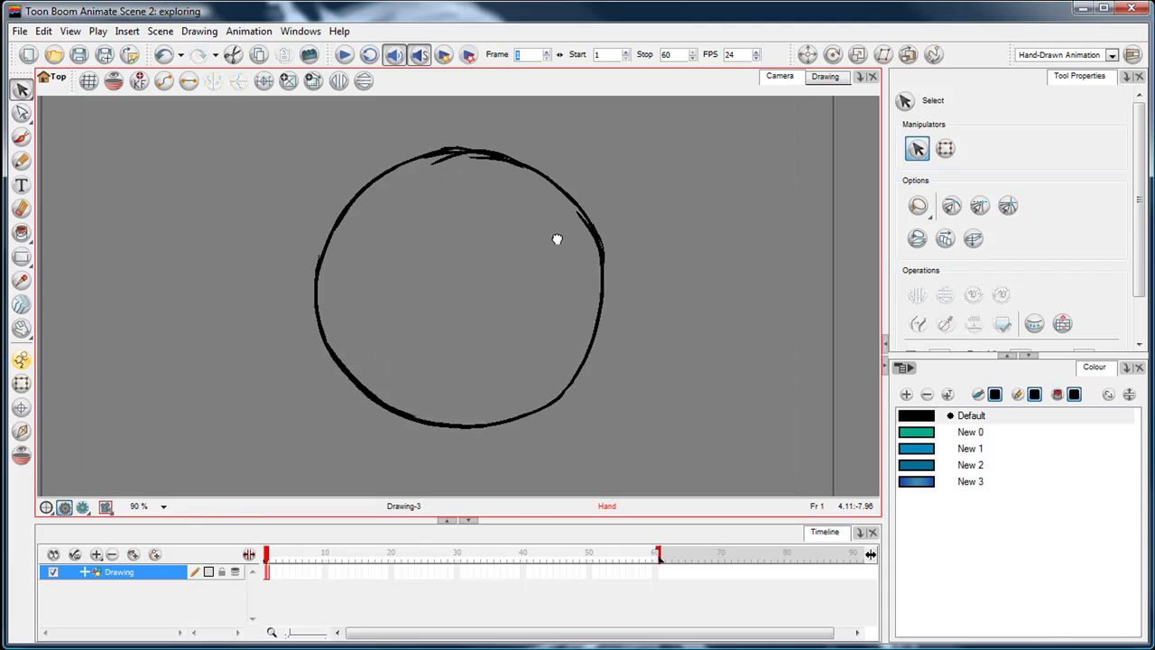
drag(503, 225, 484, 279)
key(2)
drag(435, 157, 418, 217)
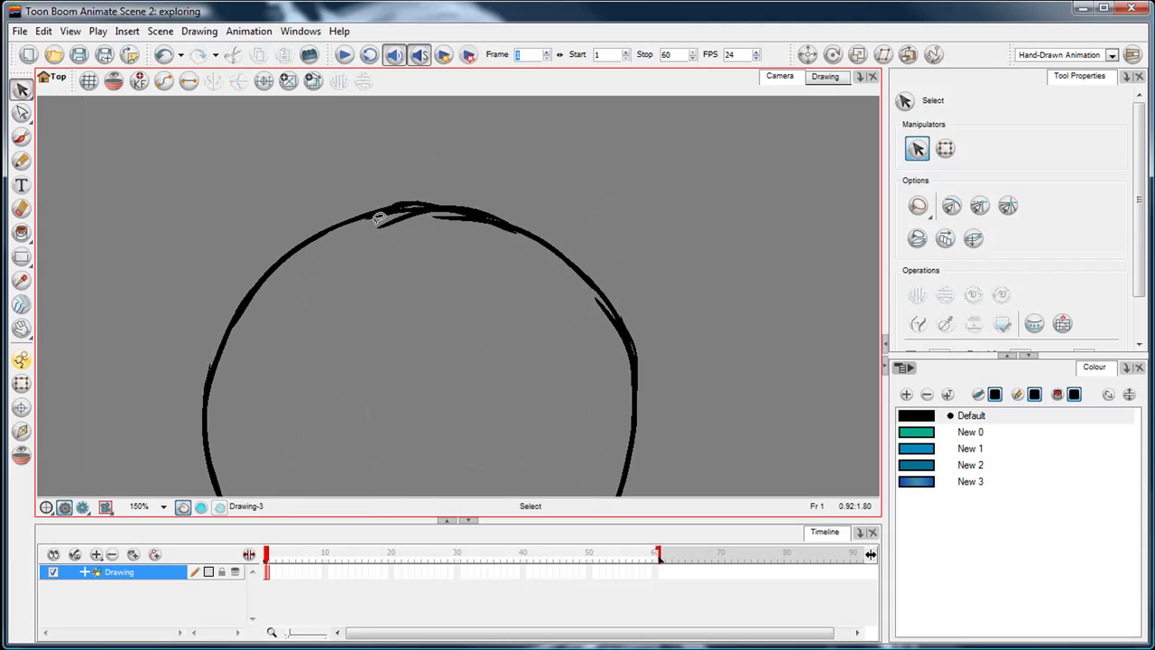
click(384, 222)
click(451, 227)
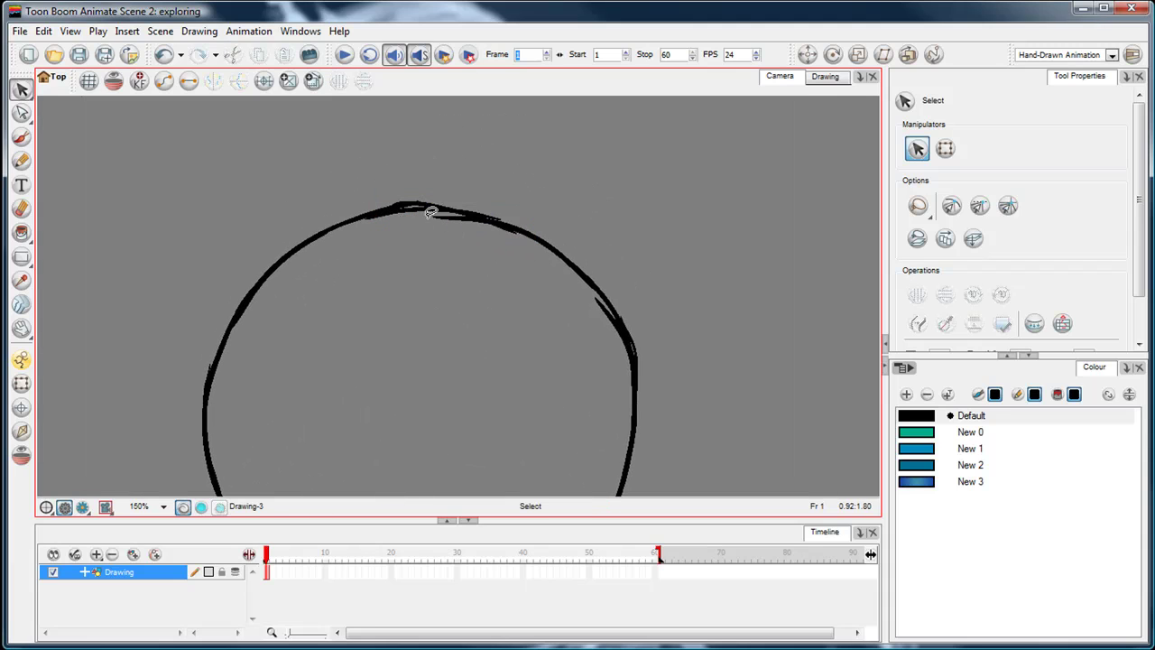
- Try deleting the upper-right arc stroke, and undo the deletion
drag(430, 214, 596, 271)
key(Delete)
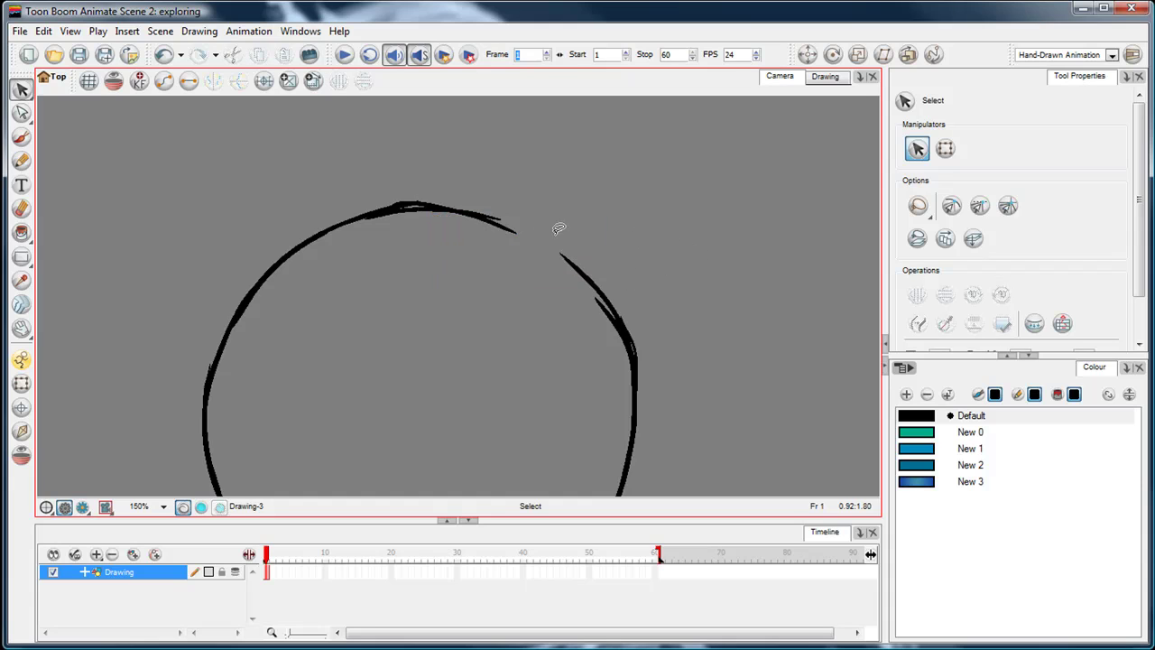
key(ctrl+z)
key(ctrl+z)
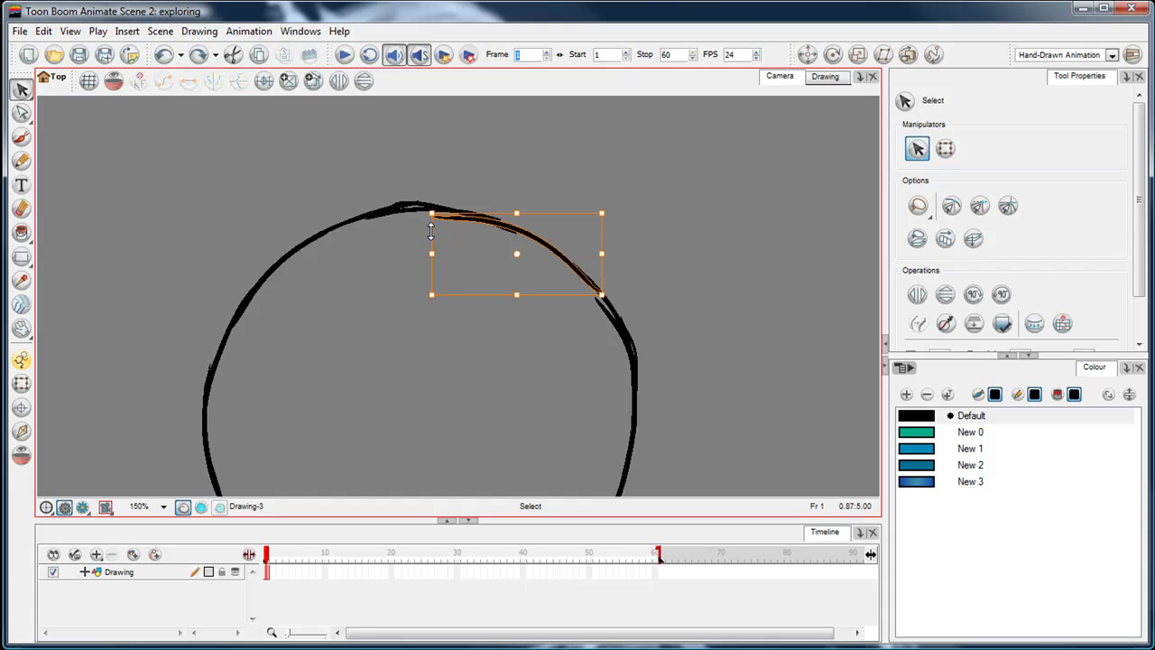
- Skew and scale the upper-right arc and the short top stroke so their ends line up with the circle outline
drag(431, 231, 433, 223)
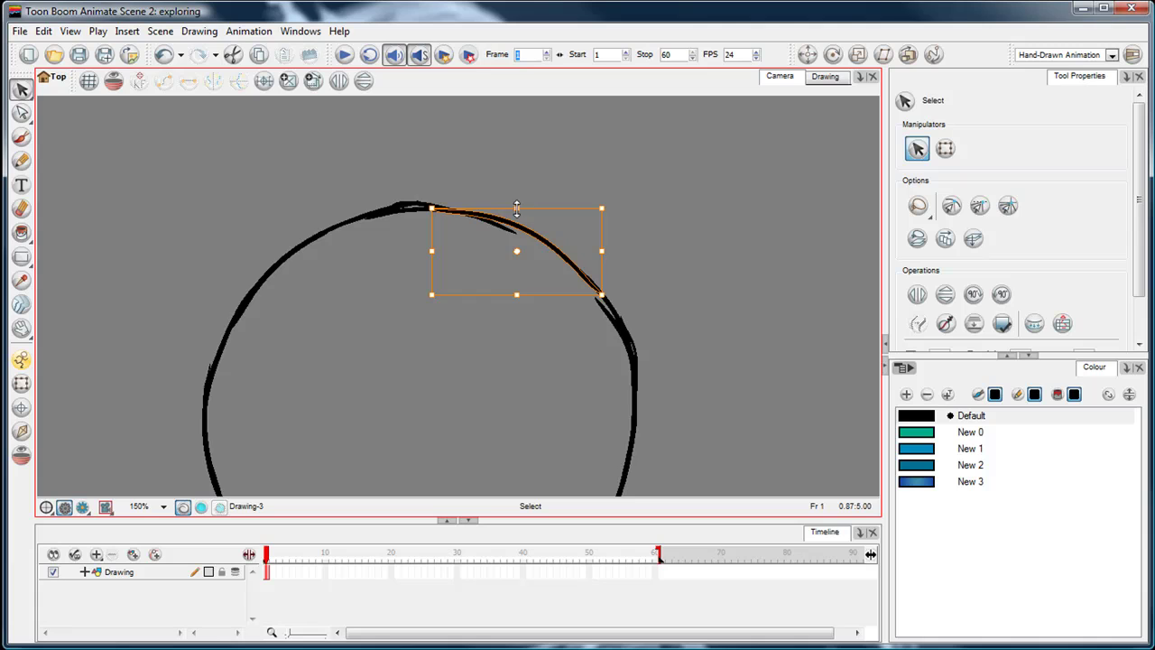
drag(517, 209, 517, 212)
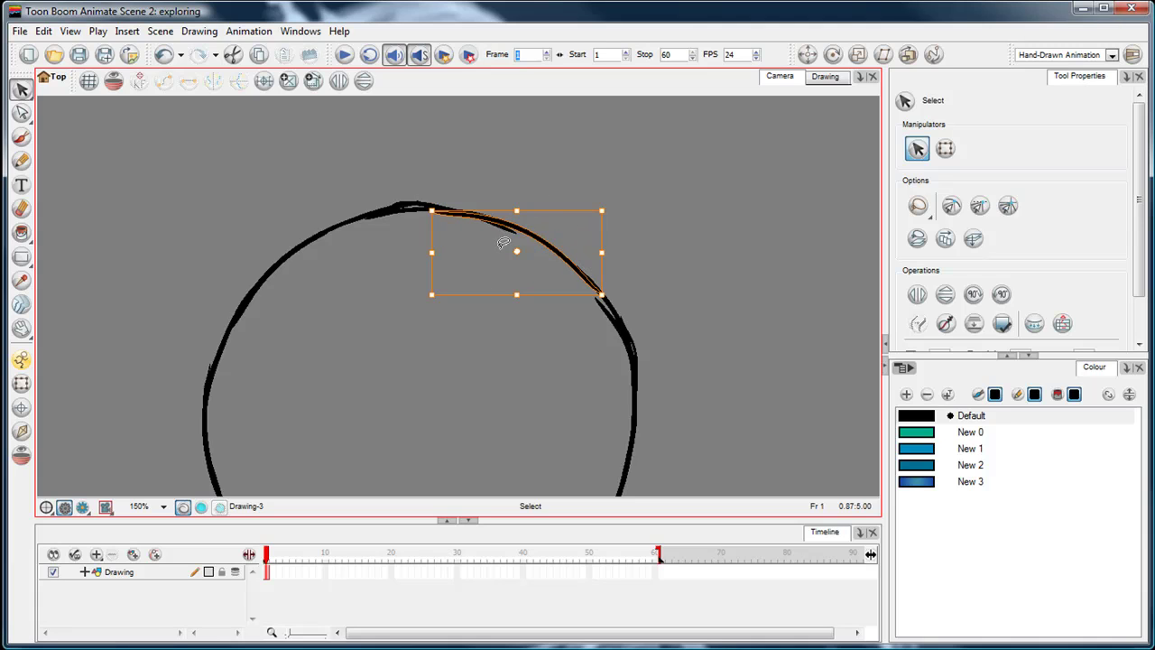
click(506, 225)
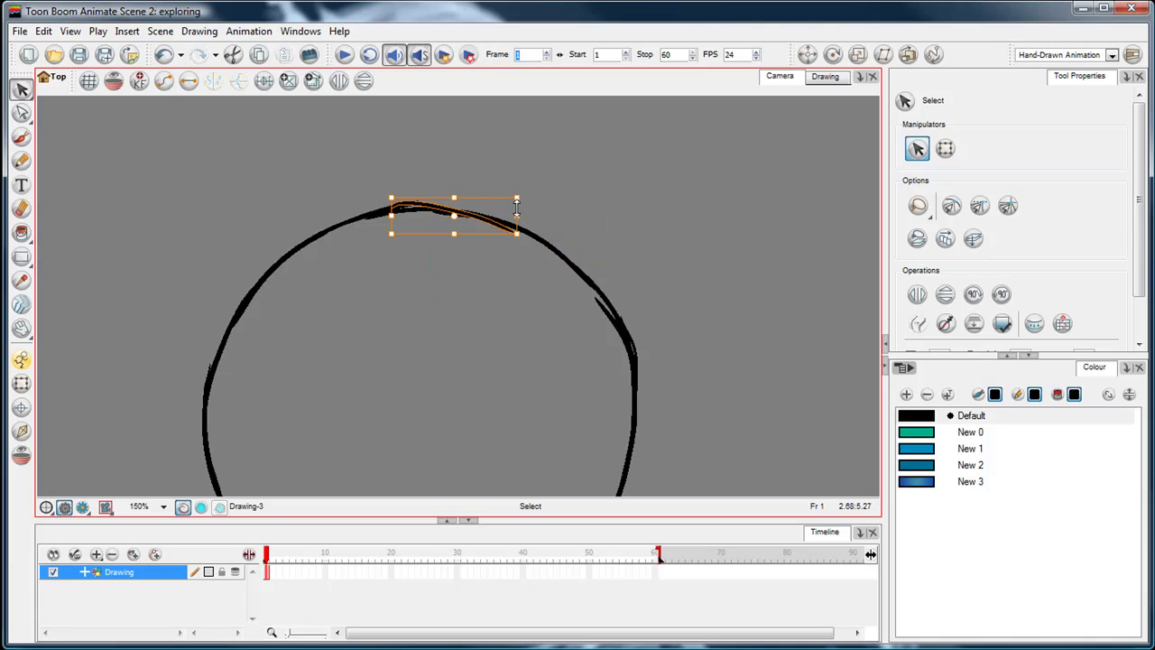
drag(517, 206, 516, 199)
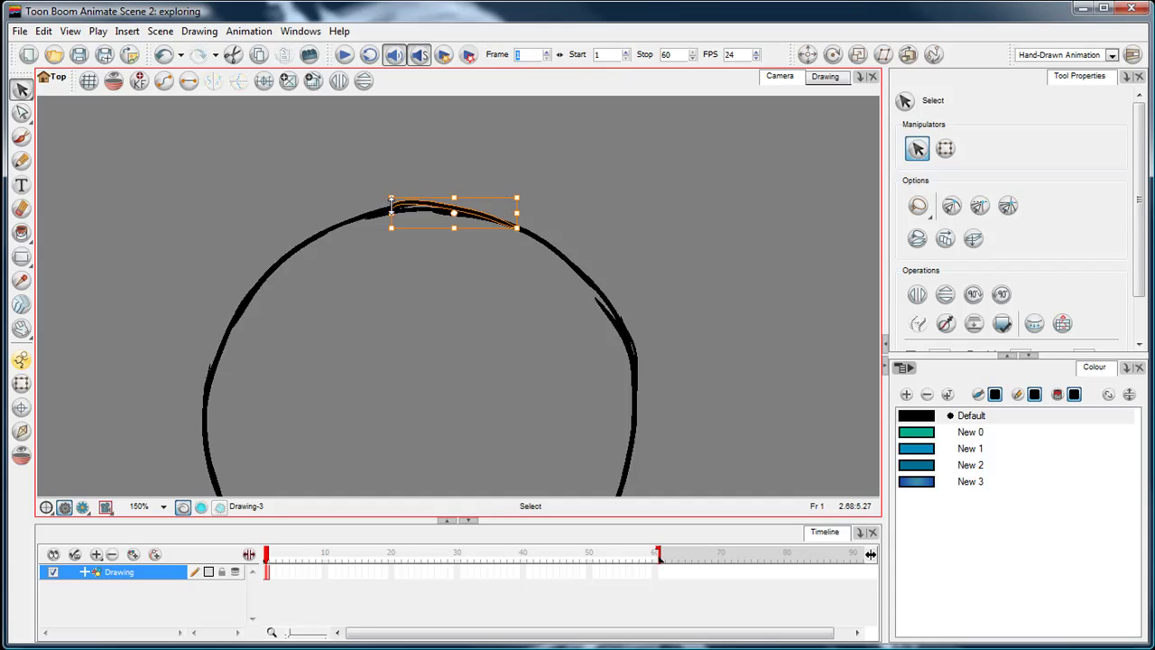
drag(391, 199, 392, 203)
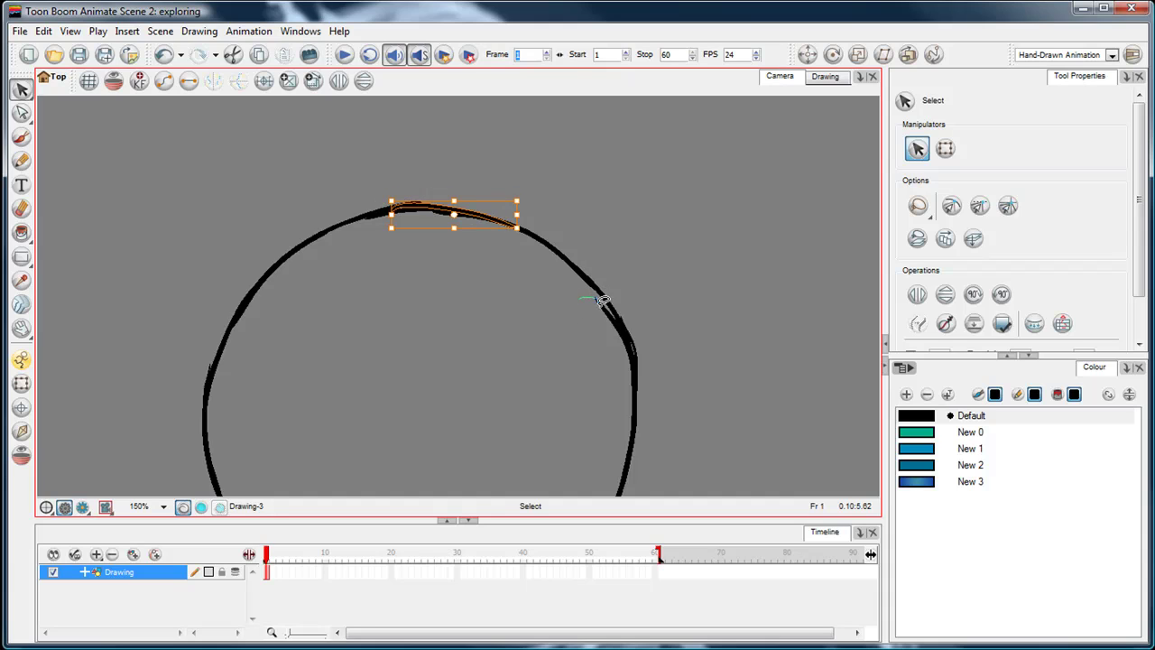
- Adjust the right-side stroke so its upper end merges with the circle outline, and deselect it
click(601, 301)
drag(696, 341, 710, 260)
key(1)
drag(475, 258, 519, 237)
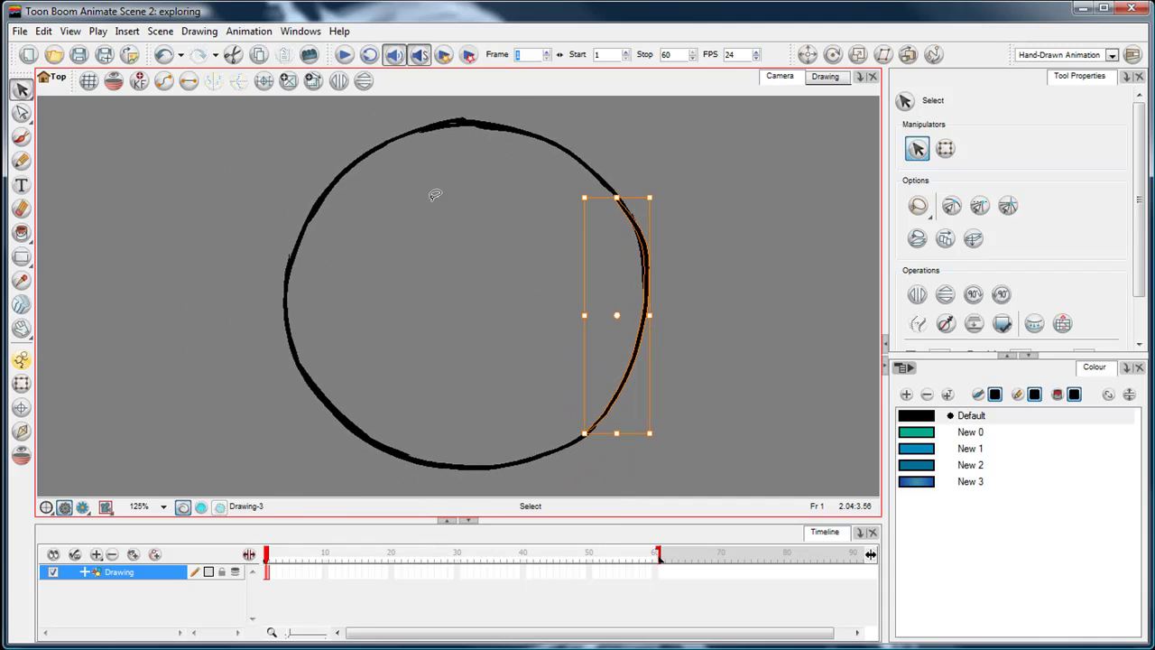
click(184, 137)
scroll(462, 291, down, 1)
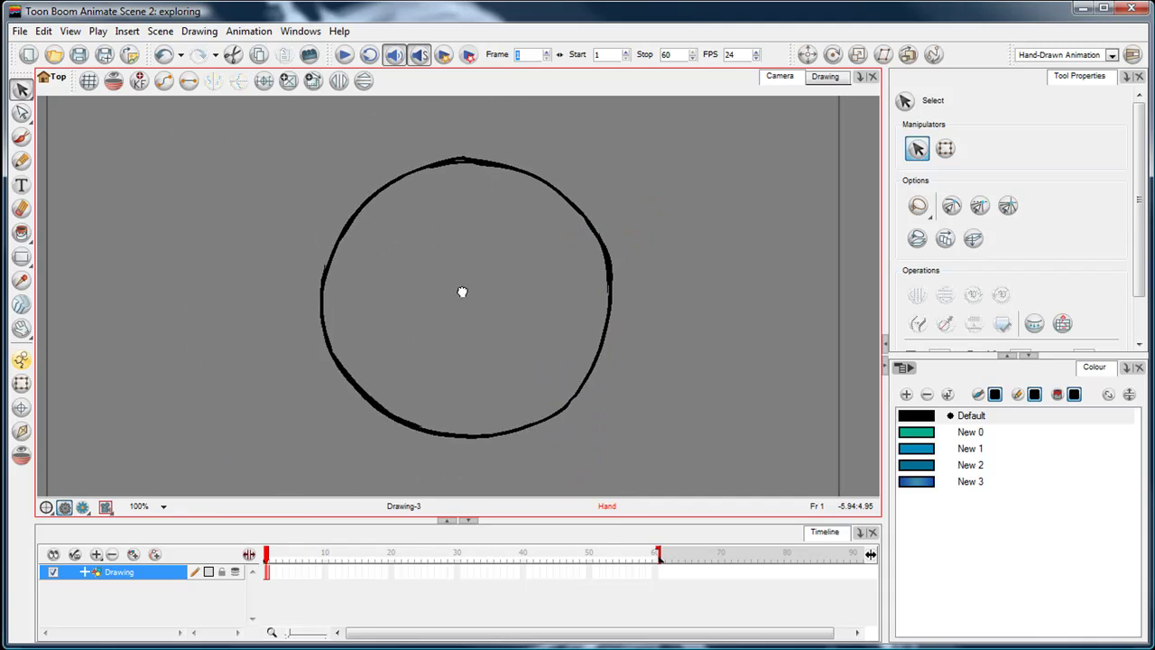
drag(462, 292, 486, 306)
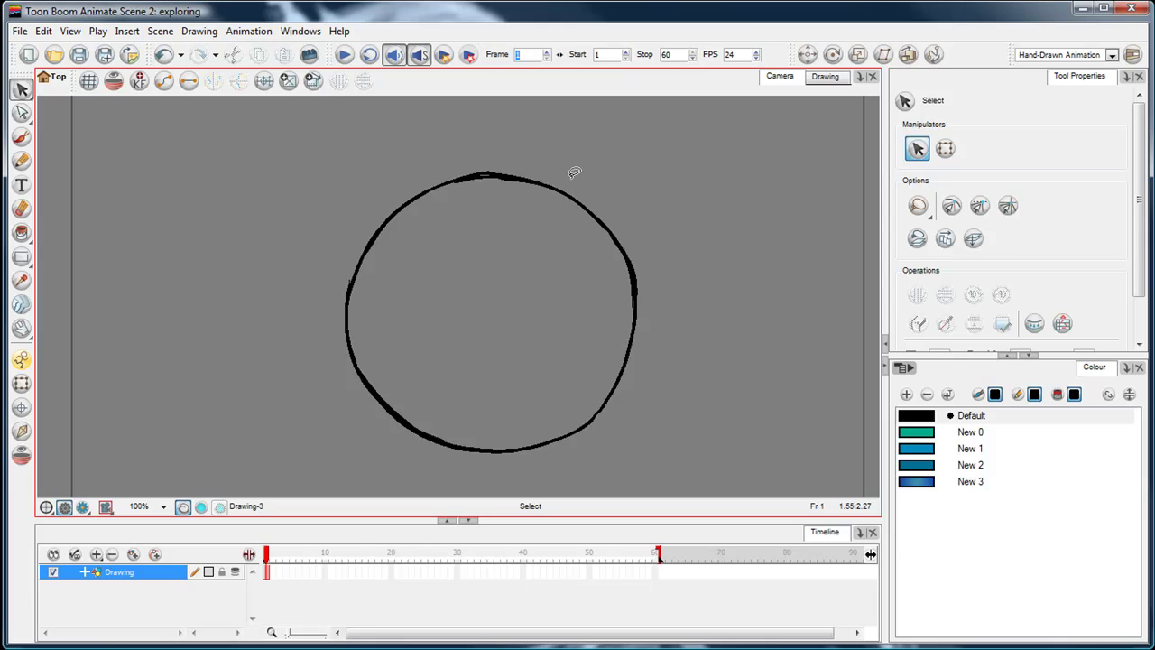
- Recolour the circle's right-side stroke with the green New 0 swatch and deselect it
mouse_move(584, 160)
mouse_down()
mouse_move(509, 148)
mouse_move(573, 155)
mouse_up()
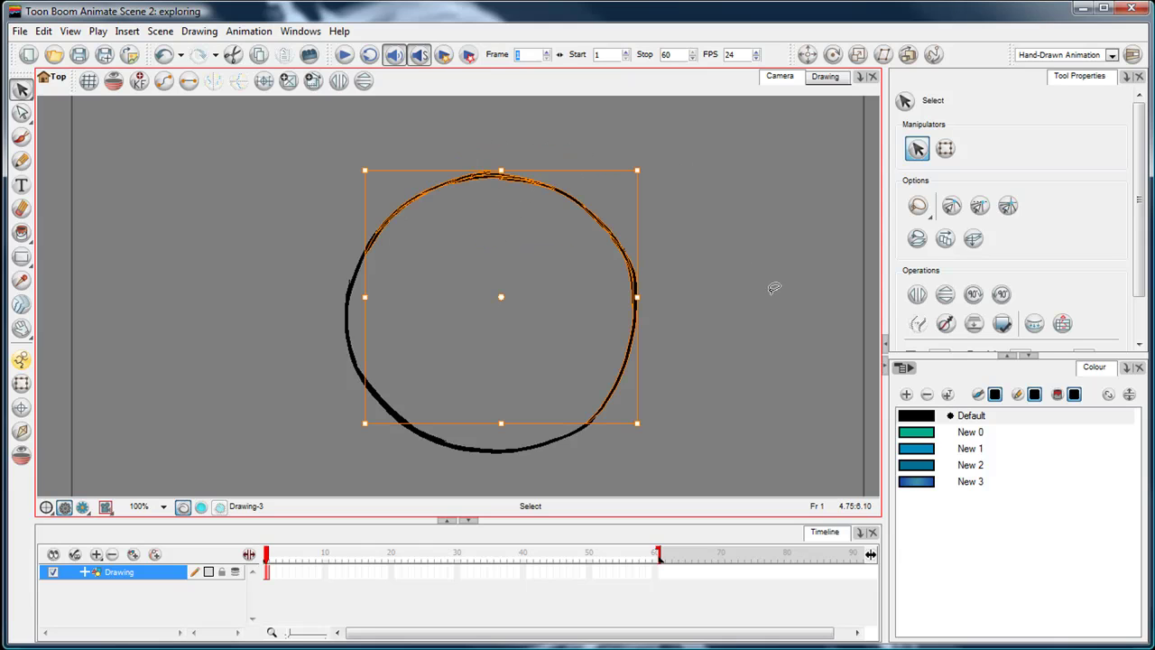
click(773, 375)
click(636, 275)
click(922, 433)
click(934, 437)
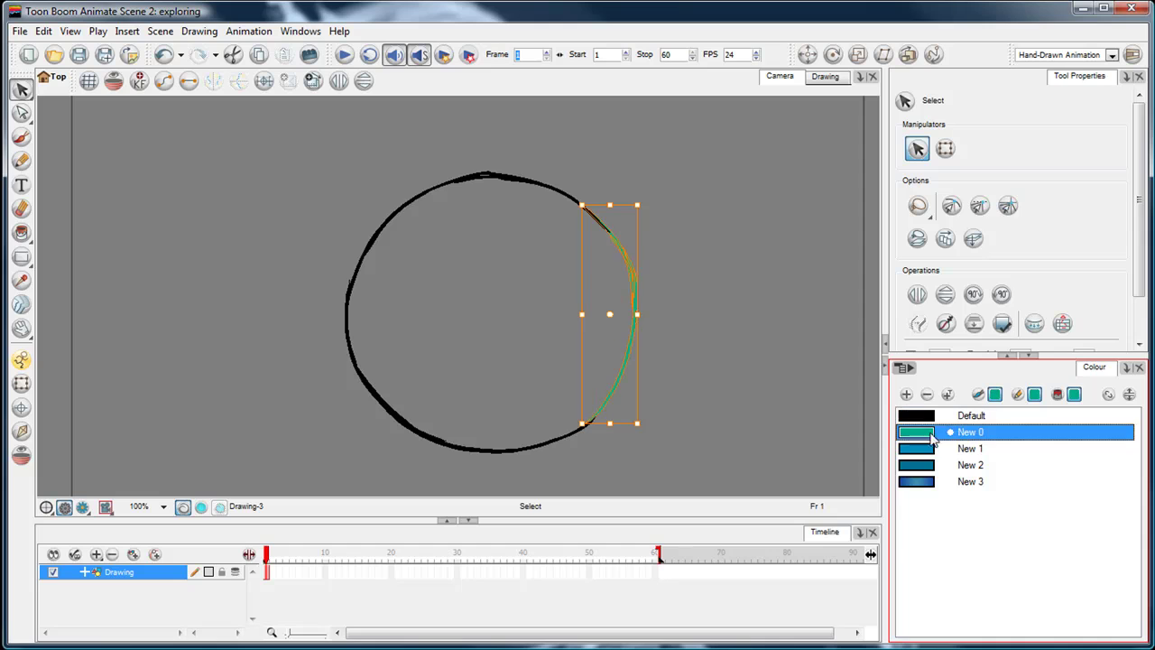
click(742, 238)
click(745, 238)
- Select the strokes along the circle's left side and recolour them with New 0
mouse_move(312, 248)
mouse_down()
mouse_move(315, 405)
mouse_move(306, 257)
mouse_up()
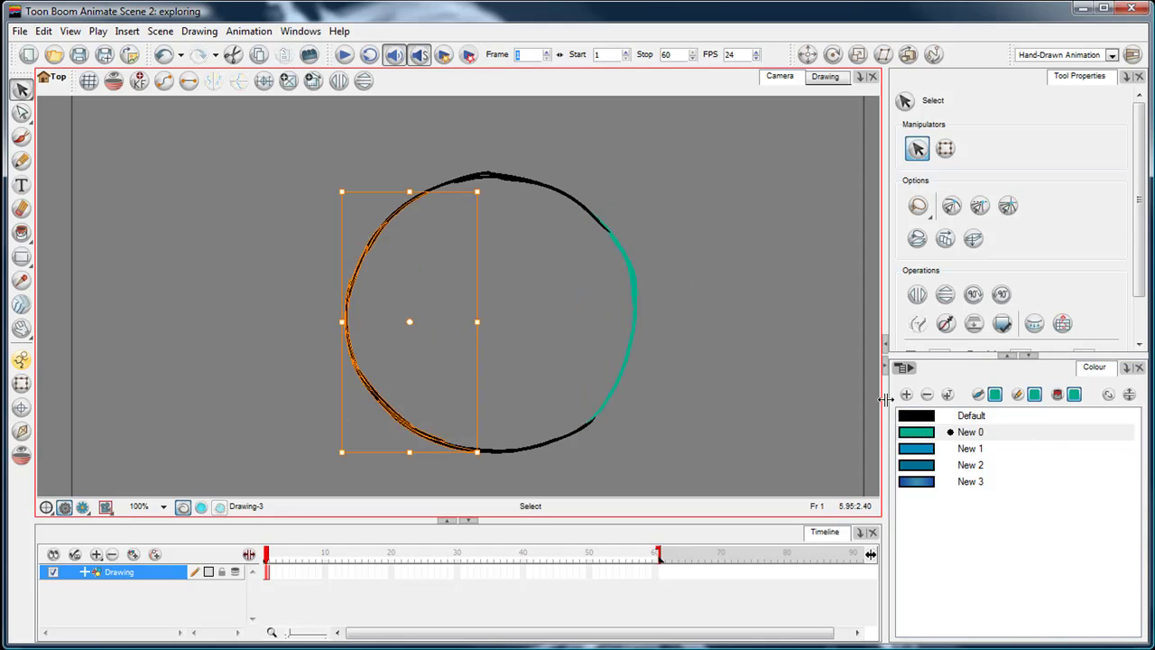
click(913, 434)
click(744, 240)
click(738, 236)
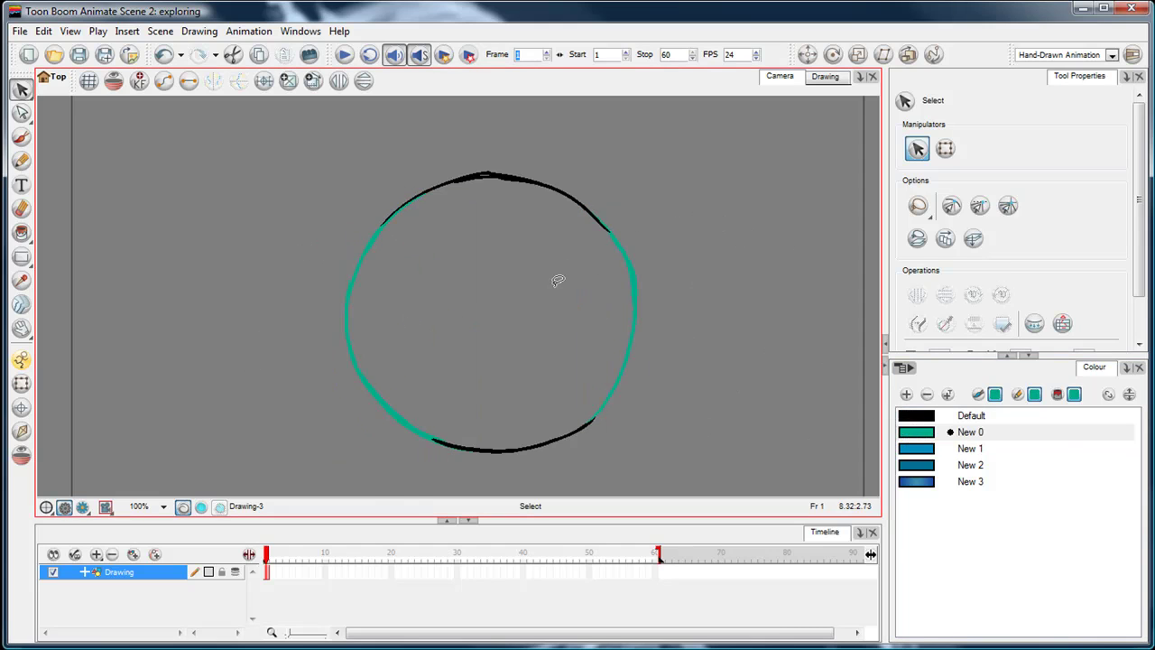
- Fill the inside of the circle with New 0 by temporarily using Paint from the Brush tool
key(space)
drag(575, 299, 554, 299)
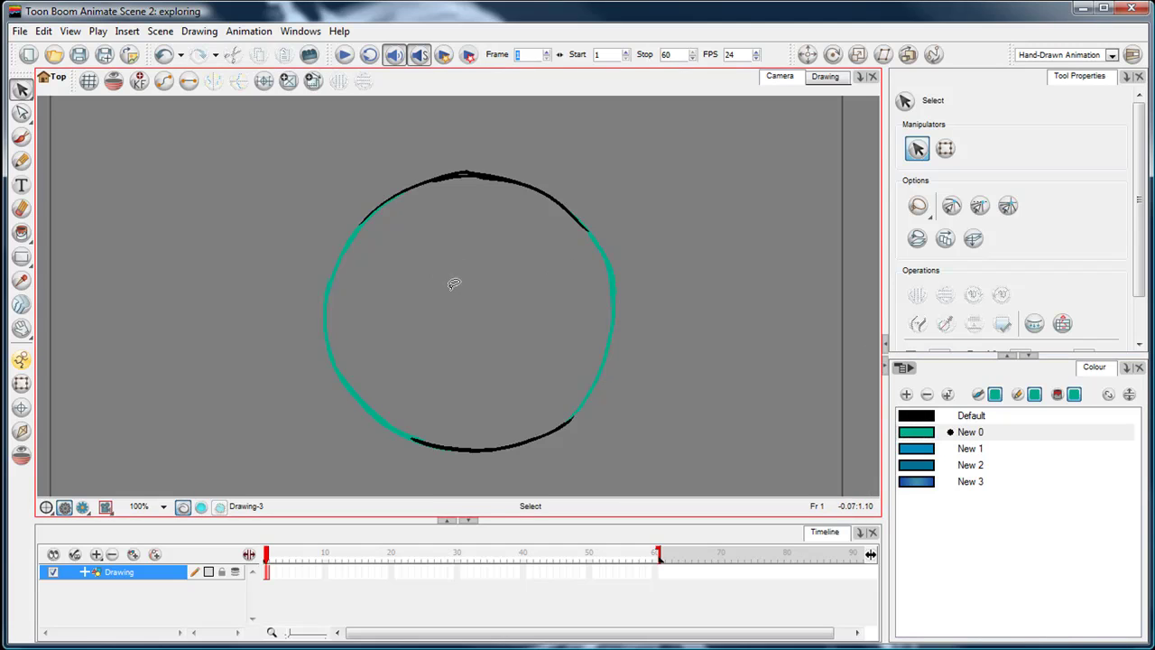
key(alt+b)
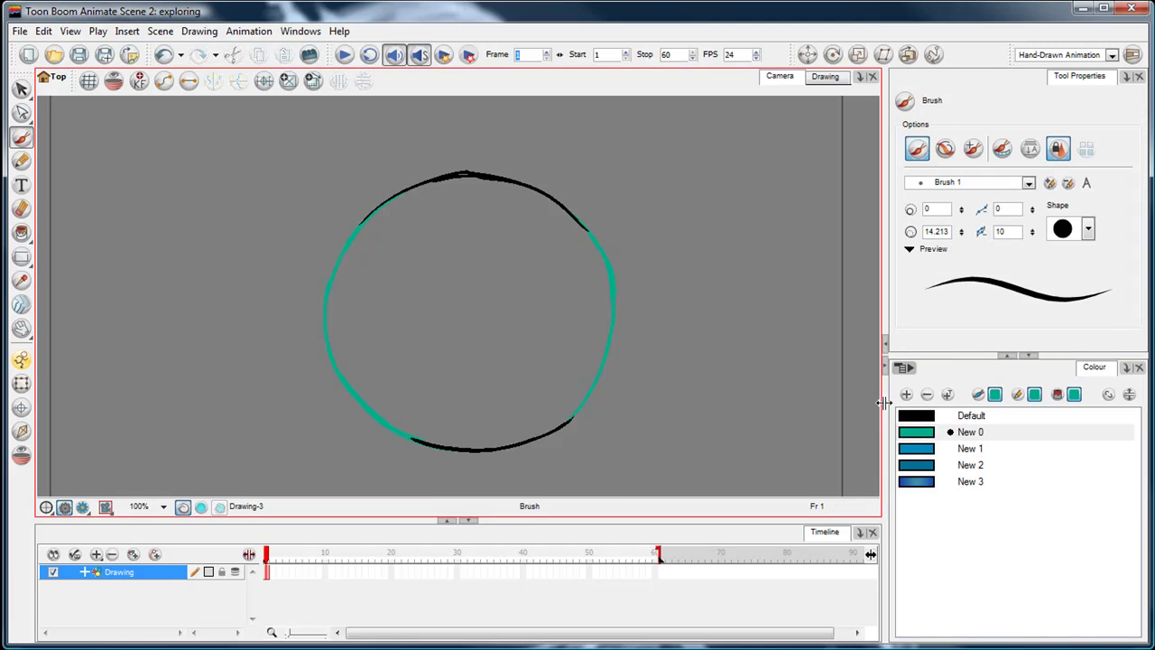
click(470, 301)
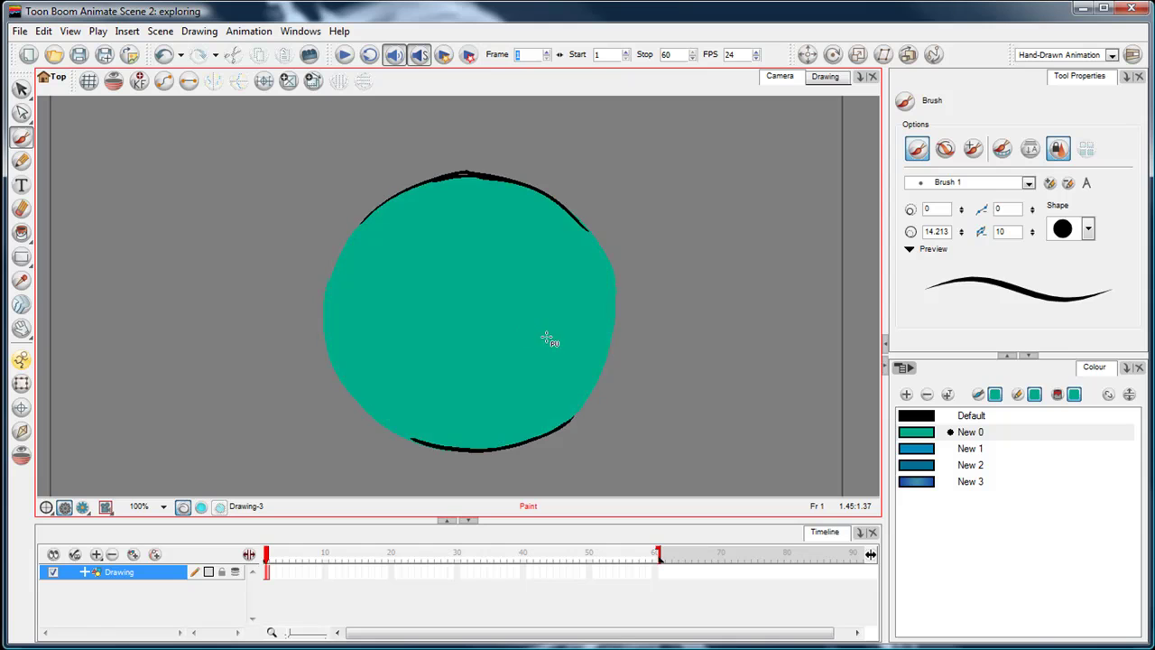
- Lighten the New 0 colour by lowering its saturation to 40 in the Colour Picker
click(922, 431)
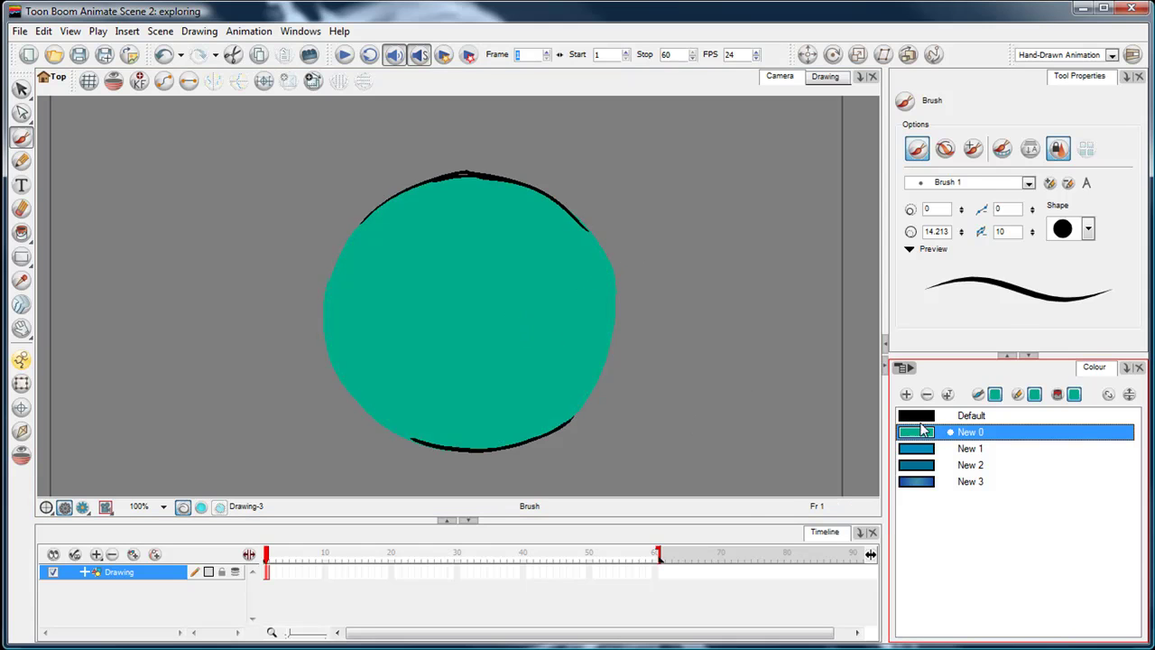
double_click(916, 431)
drag(875, 247, 815, 237)
click(968, 335)
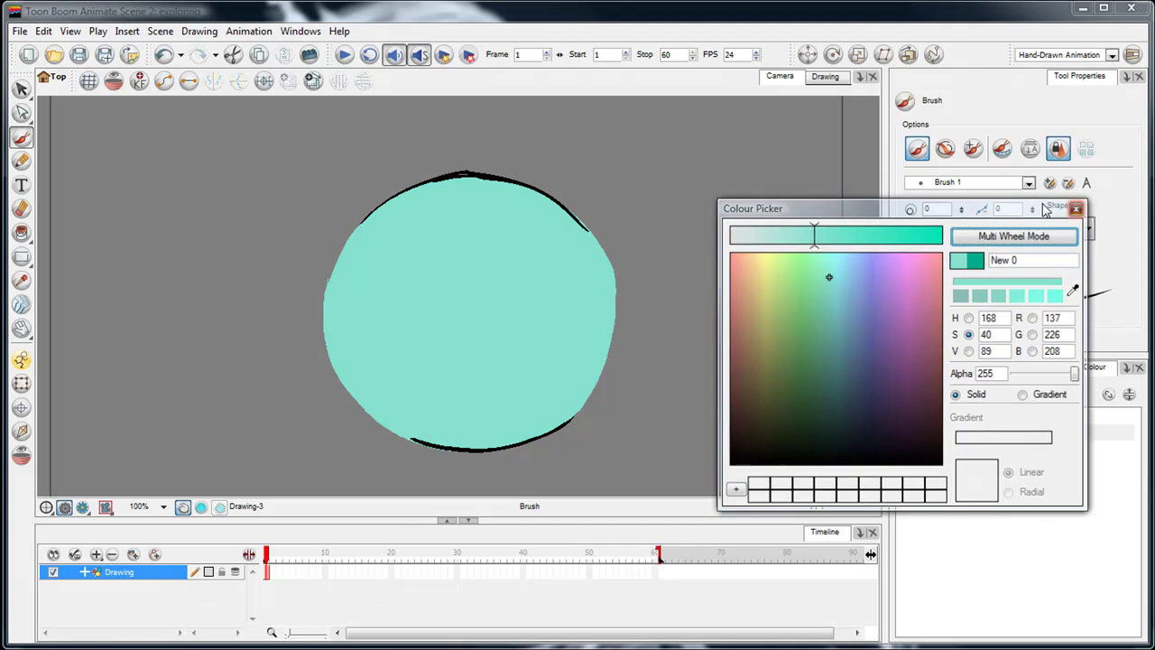
click(1076, 208)
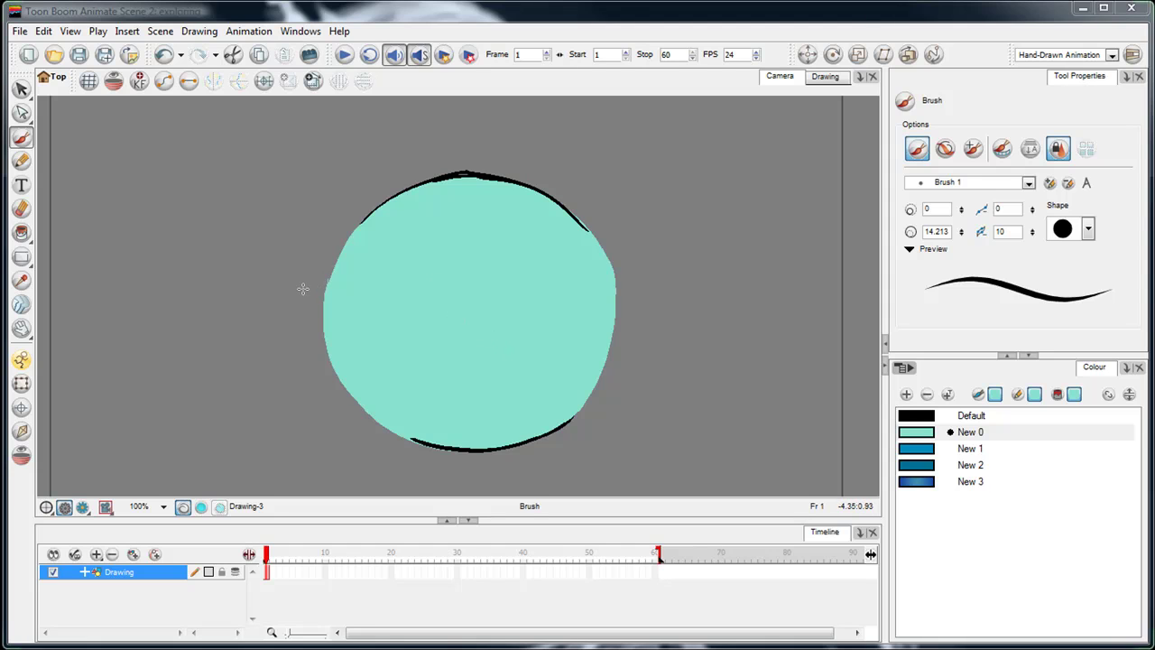
- Delete the circle's fill and all of its outline strokes, and return to the Brush tool
ctrl+click(496, 285)
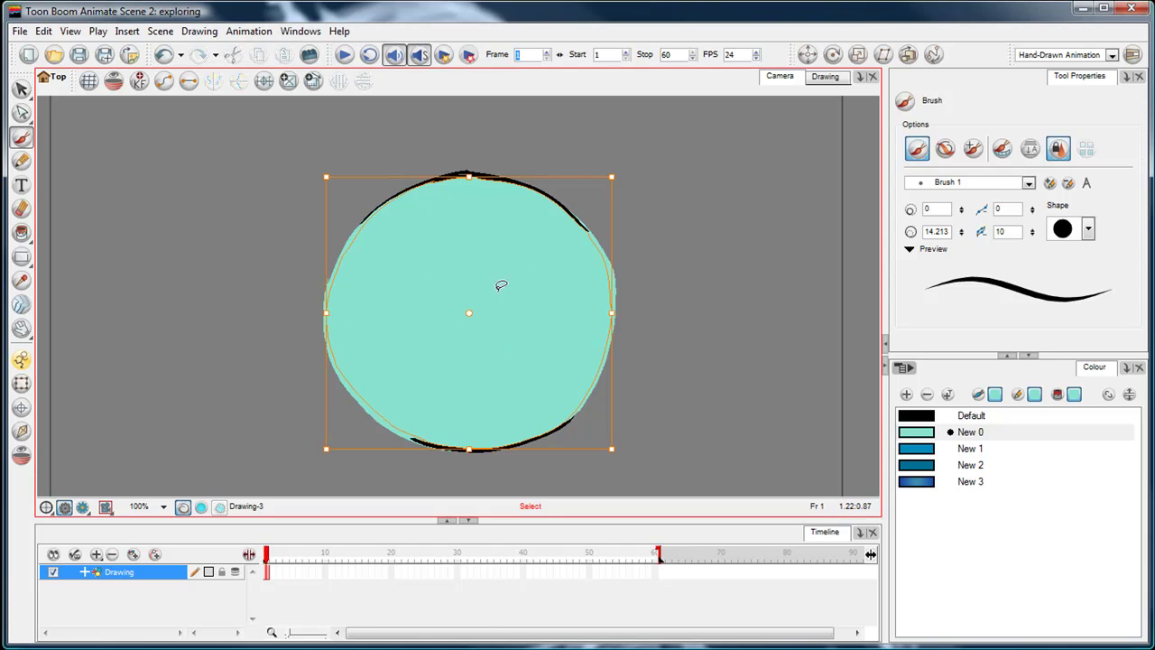
key(Delete)
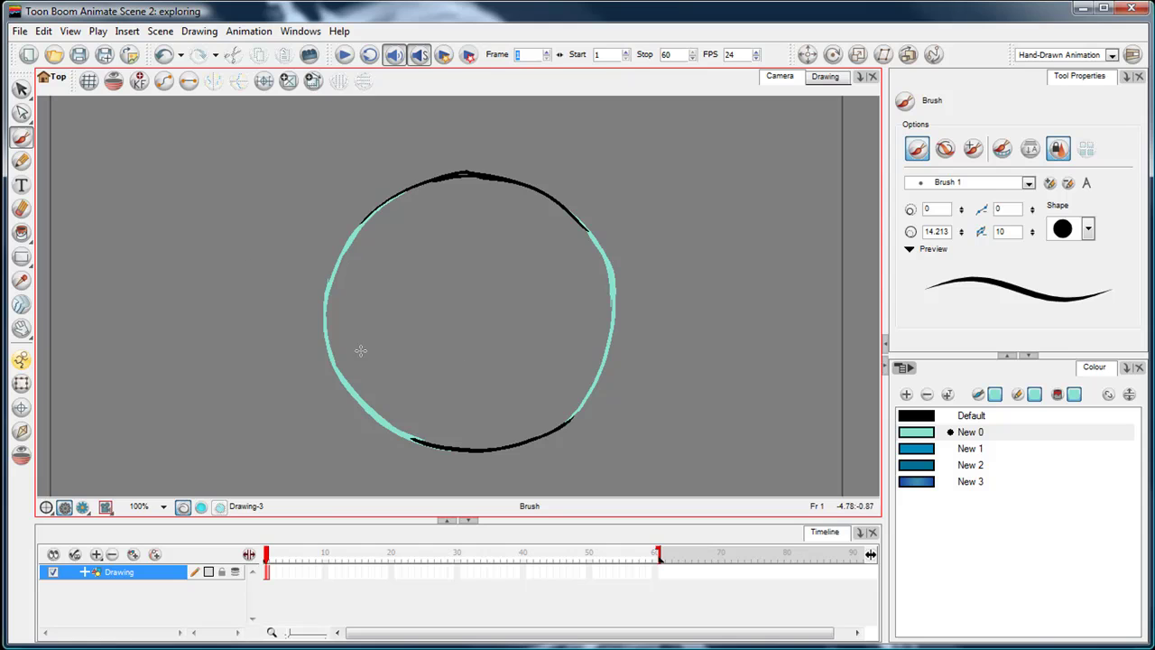
click(22, 88)
mouse_move(481, 141)
mouse_down()
mouse_move(590, 219)
mouse_move(505, 149)
mouse_up()
key(Delete)
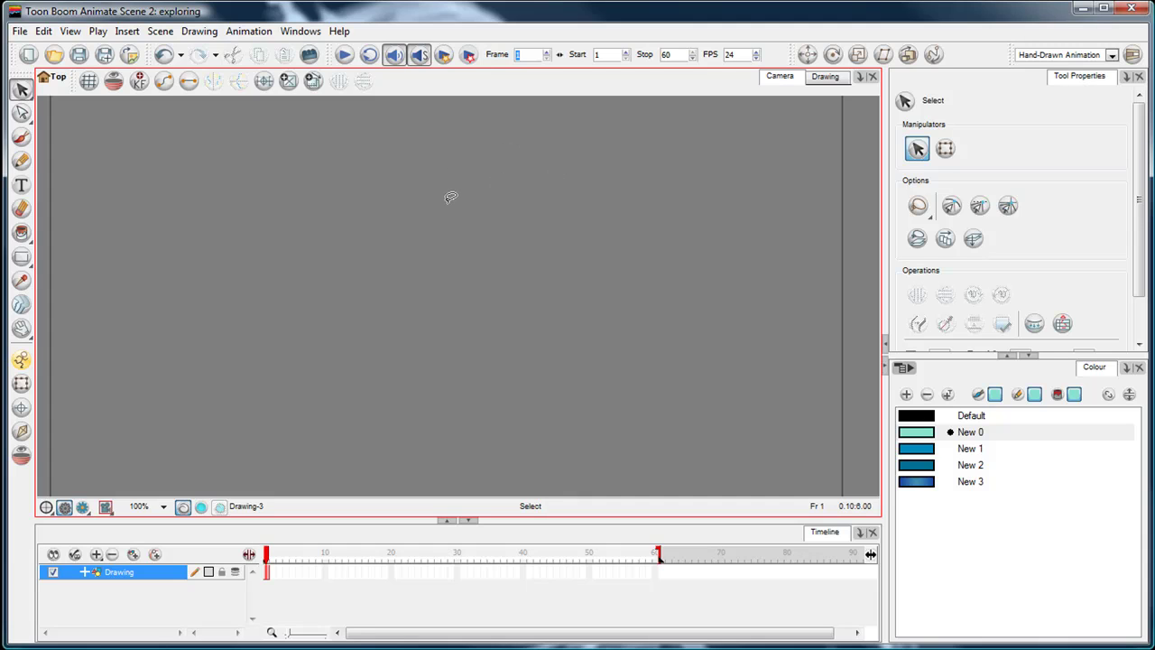
click(22, 137)
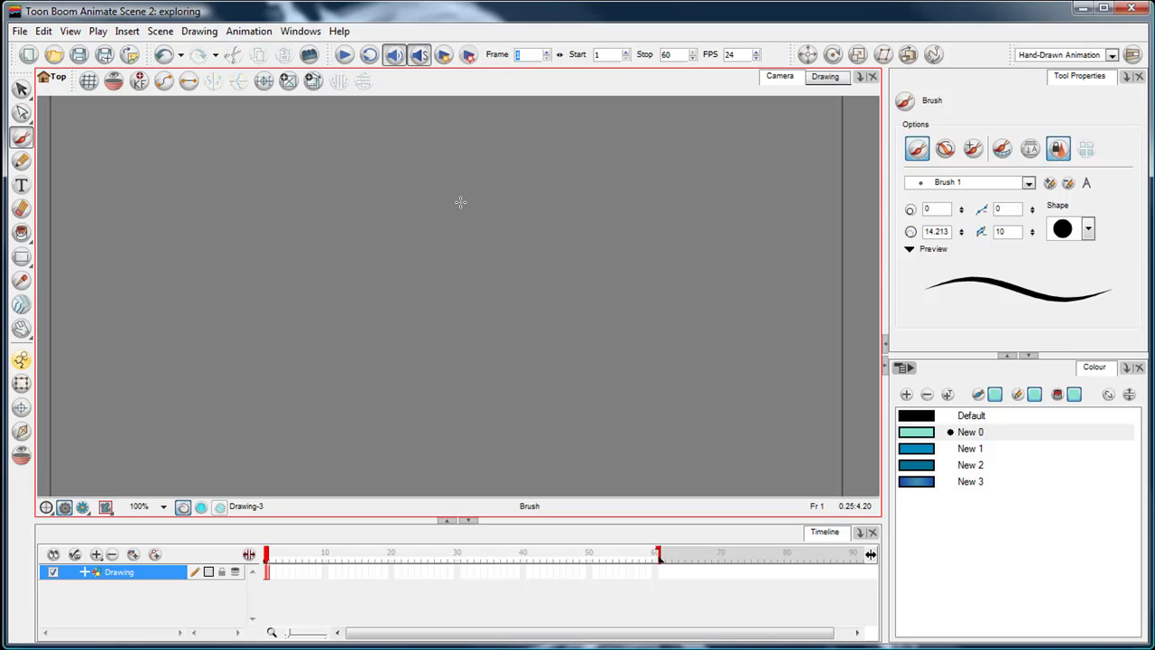
- Brush overlapping New 0 strokes along the left side and upper arc of a circle
mouse_move(459, 174)
mouse_down()
mouse_move(400, 252)
mouse_move(414, 195)
mouse_move(391, 265)
mouse_move(406, 327)
mouse_up()
drag(386, 286, 426, 341)
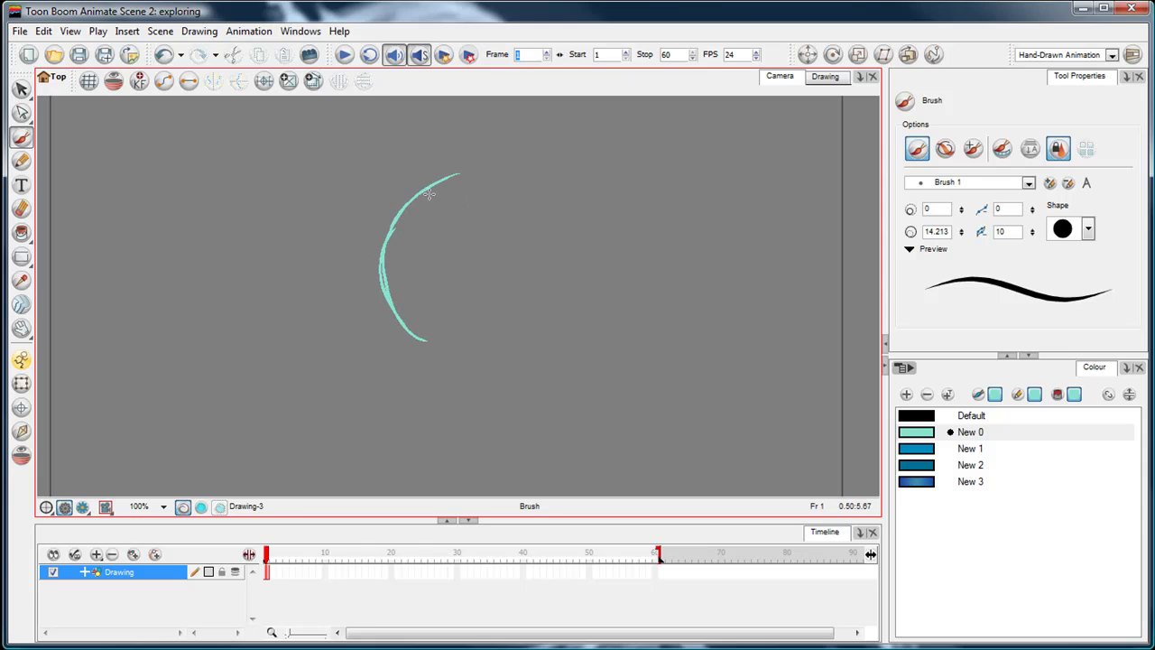
mouse_move(447, 171)
mouse_down()
mouse_move(540, 181)
mouse_move(573, 215)
mouse_up()
- Select all of the arc's strokes, delete them, and return to the Brush tool
key(s)
mouse_move(590, 148)
mouse_down()
mouse_move(311, 322)
mouse_move(635, 163)
mouse_up()
key(alt+b)
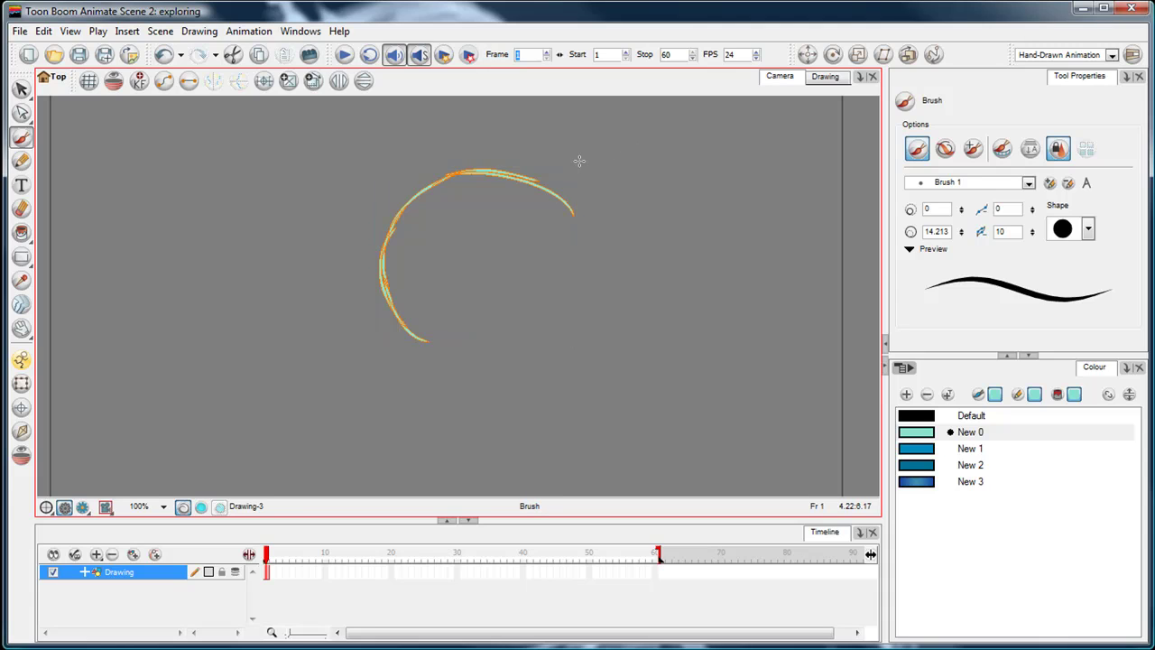
key(Delete)
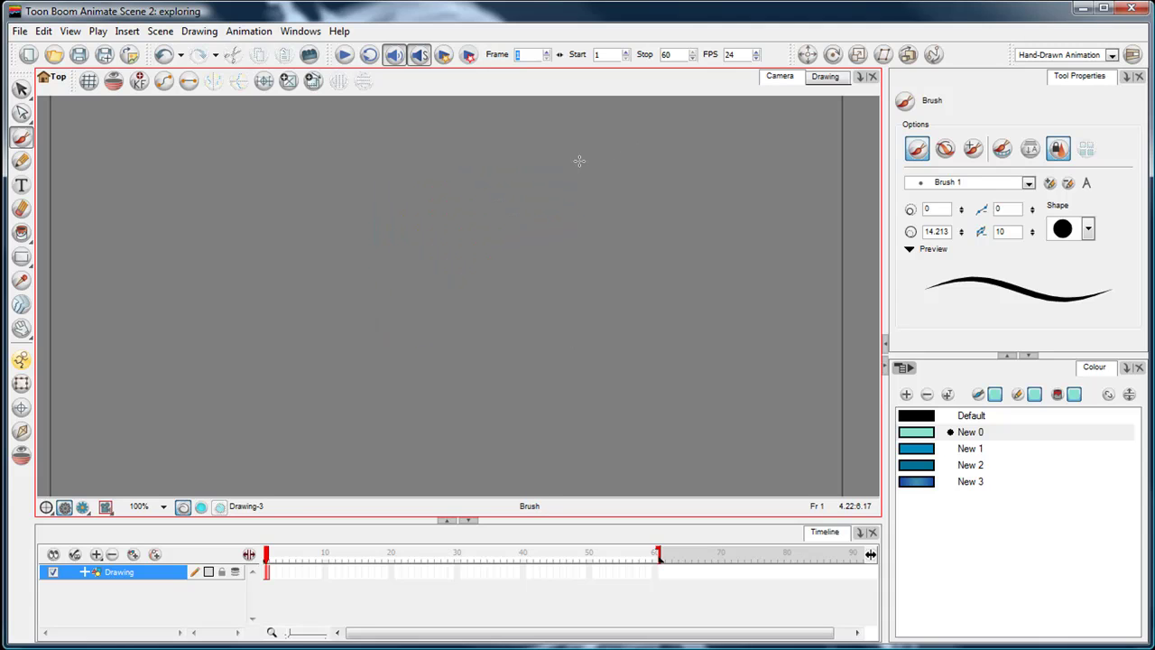
- Turn on Auto Flatten, brush a C-shaped arc of overlapping New 0 strokes, and inspect the merged outline up close
click(1030, 150)
mouse_move(526, 140)
mouse_down()
mouse_move(435, 198)
mouse_move(475, 157)
mouse_move(412, 237)
mouse_move(455, 172)
mouse_move(418, 275)
mouse_move(408, 247)
mouse_move(452, 335)
mouse_move(442, 325)
mouse_move(481, 355)
mouse_move(580, 360)
mouse_move(552, 365)
mouse_move(632, 328)
mouse_up()
key(ctrl+a)
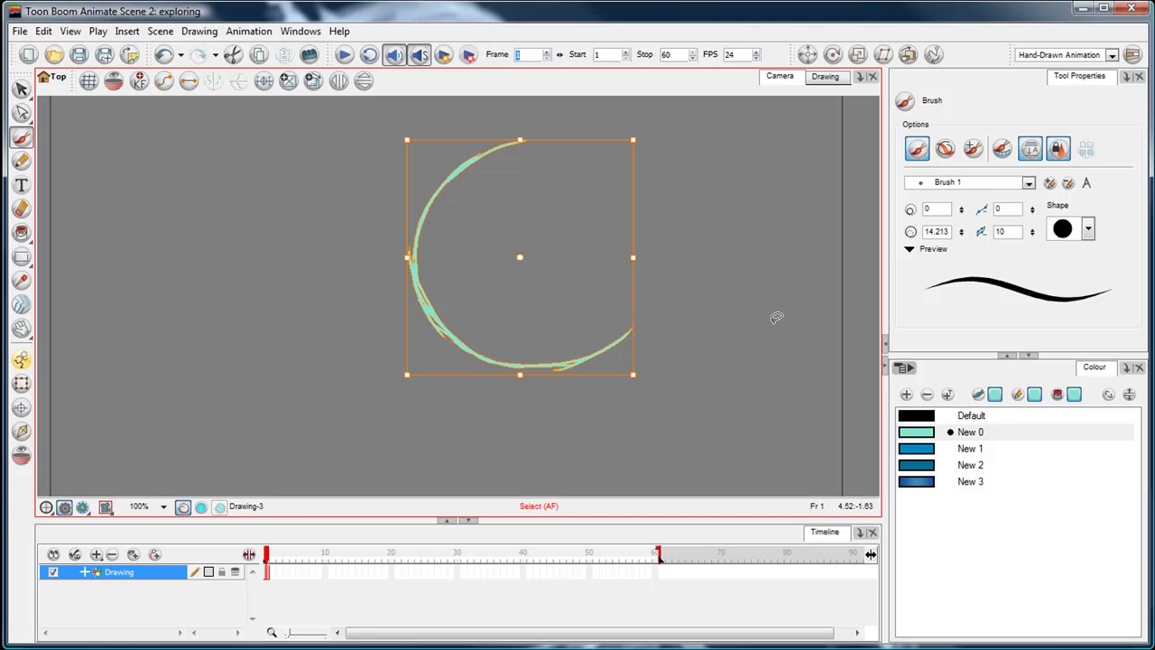
key(Escape)
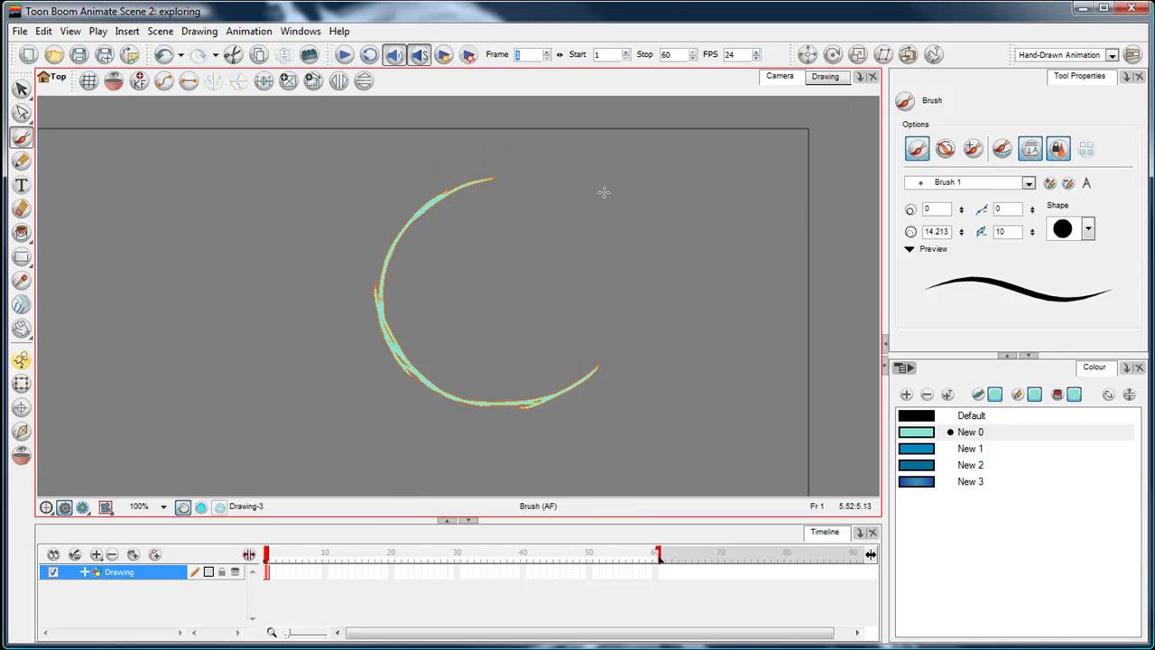
key(2)
key(space)
drag(580, 237, 564, 249)
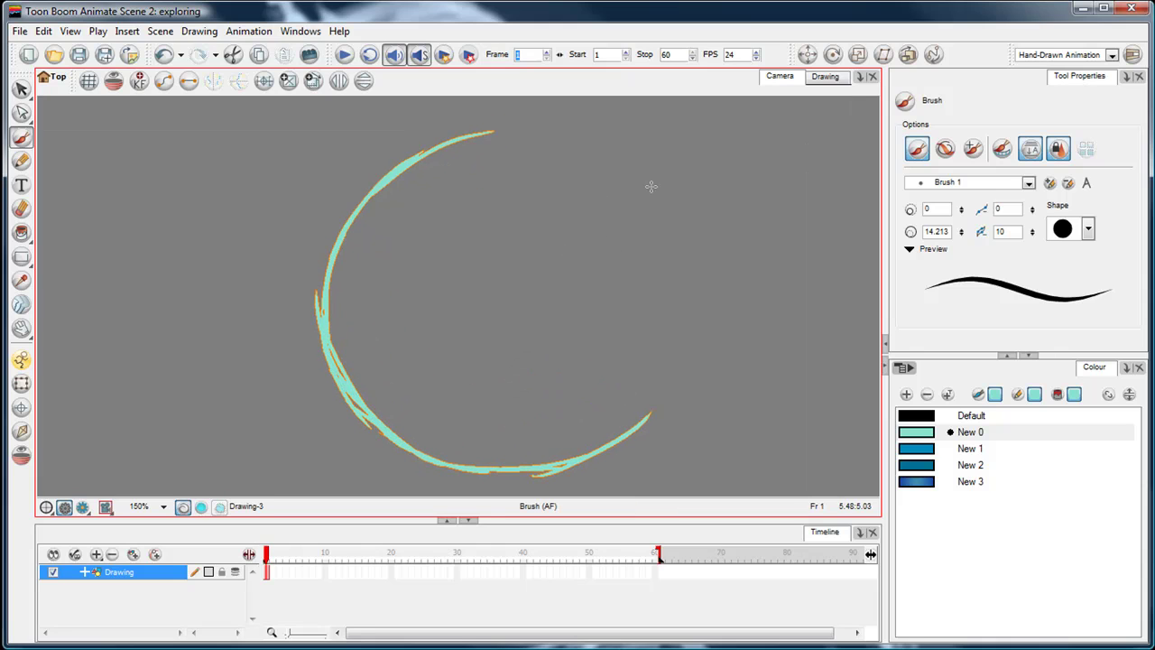
- Turn off Auto Flatten and delete the flattened arc from the drawing
click(1030, 149)
key(Delete)
key(space)
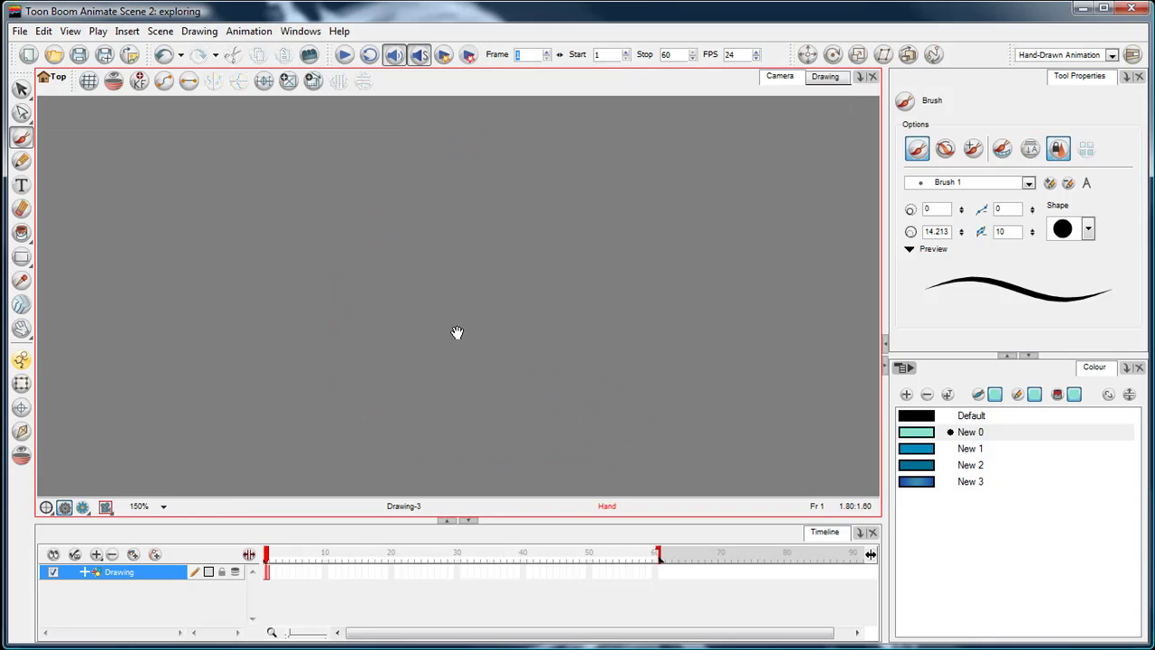
key(1)
key(1)
drag(459, 279, 518, 250)
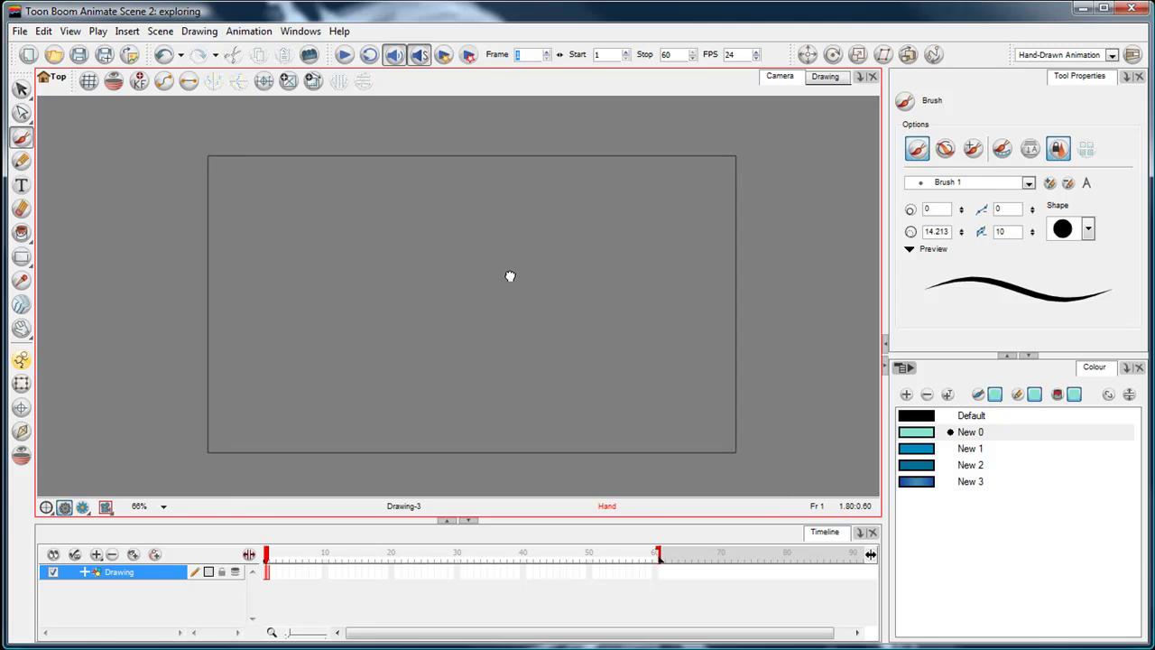
key(2)
key(space)
key(1)
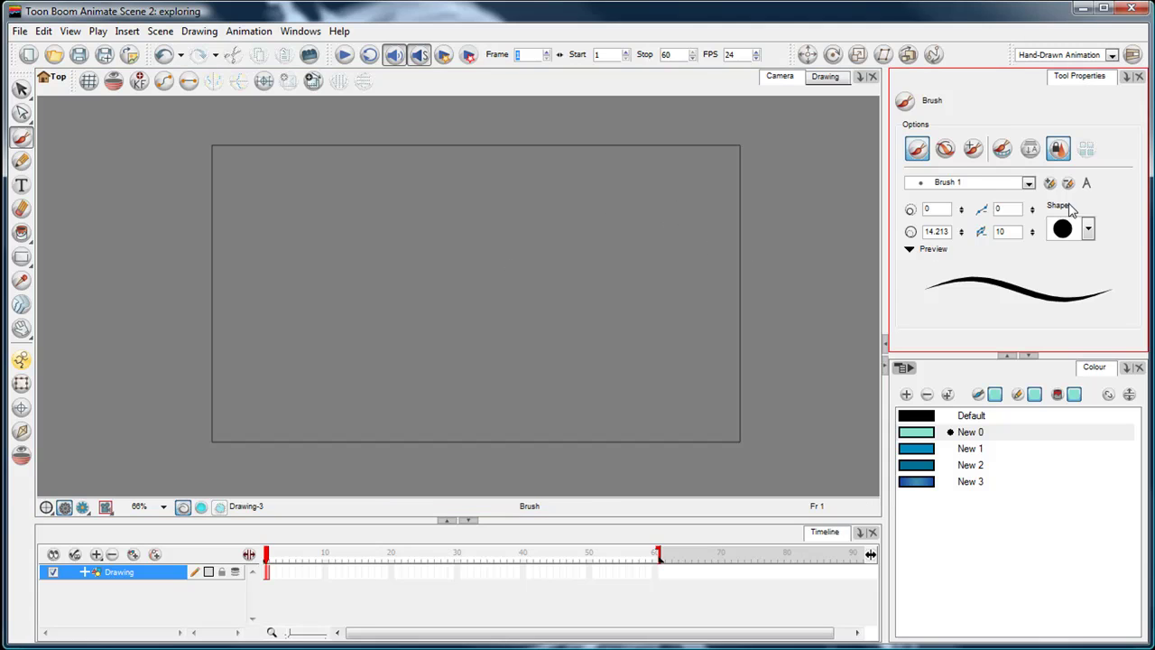
- Browse the available brush tip shapes and the list of saved brush presets, keeping the round tip and Brush 1
click(1089, 231)
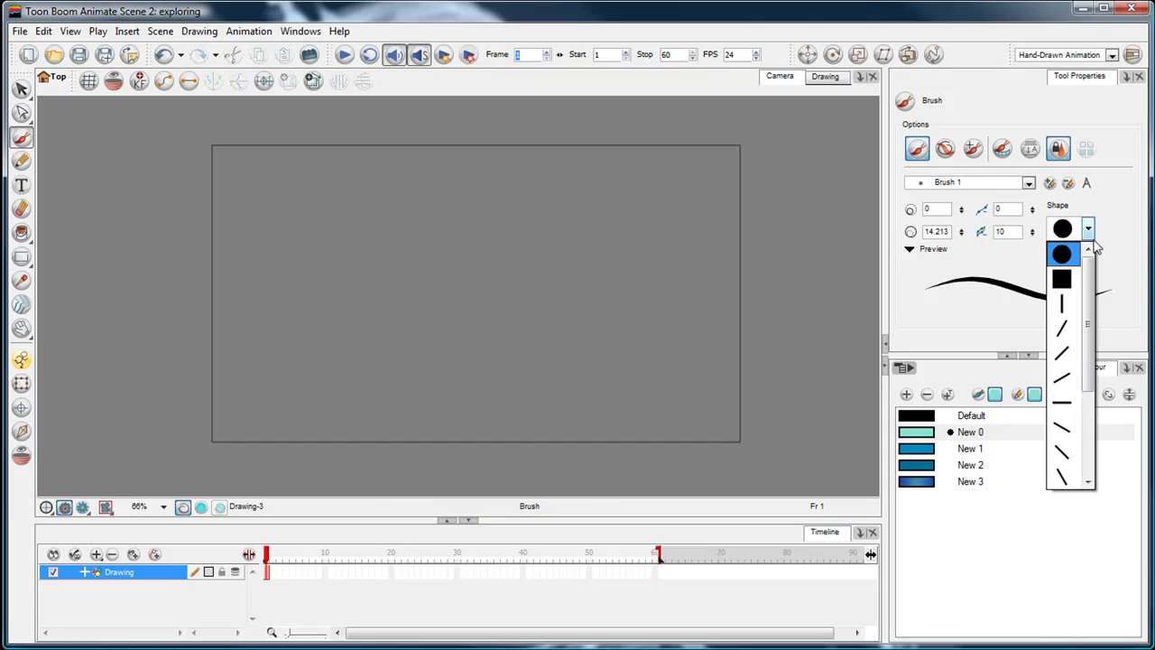
drag(1087, 334, 1087, 419)
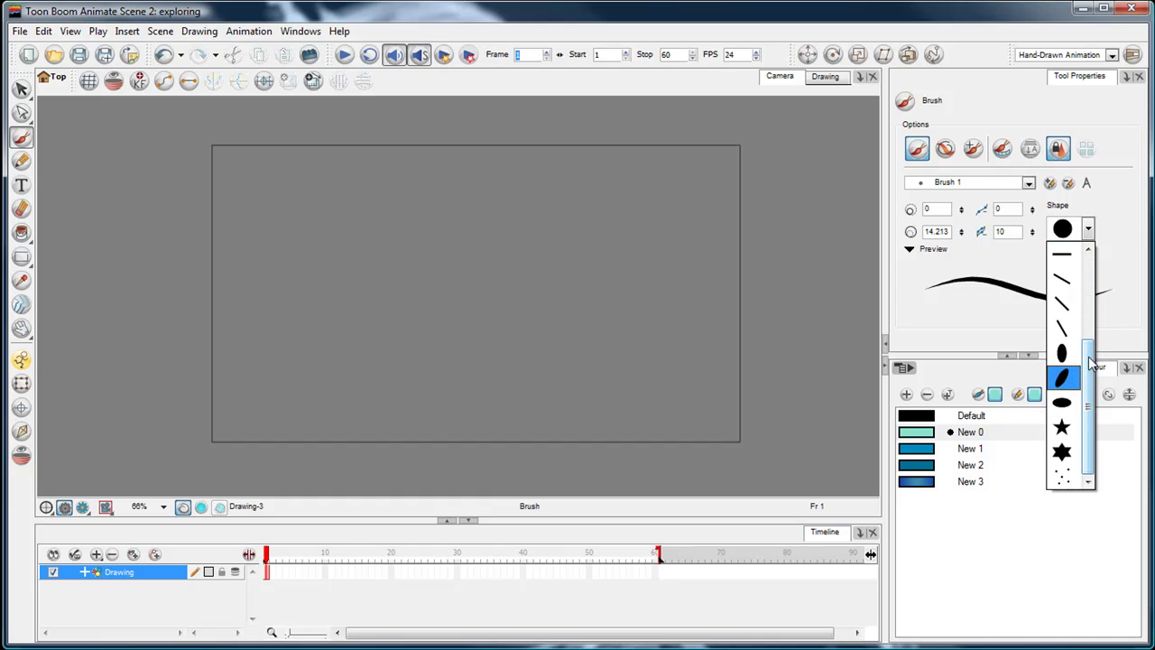
drag(1092, 394, 1116, 273)
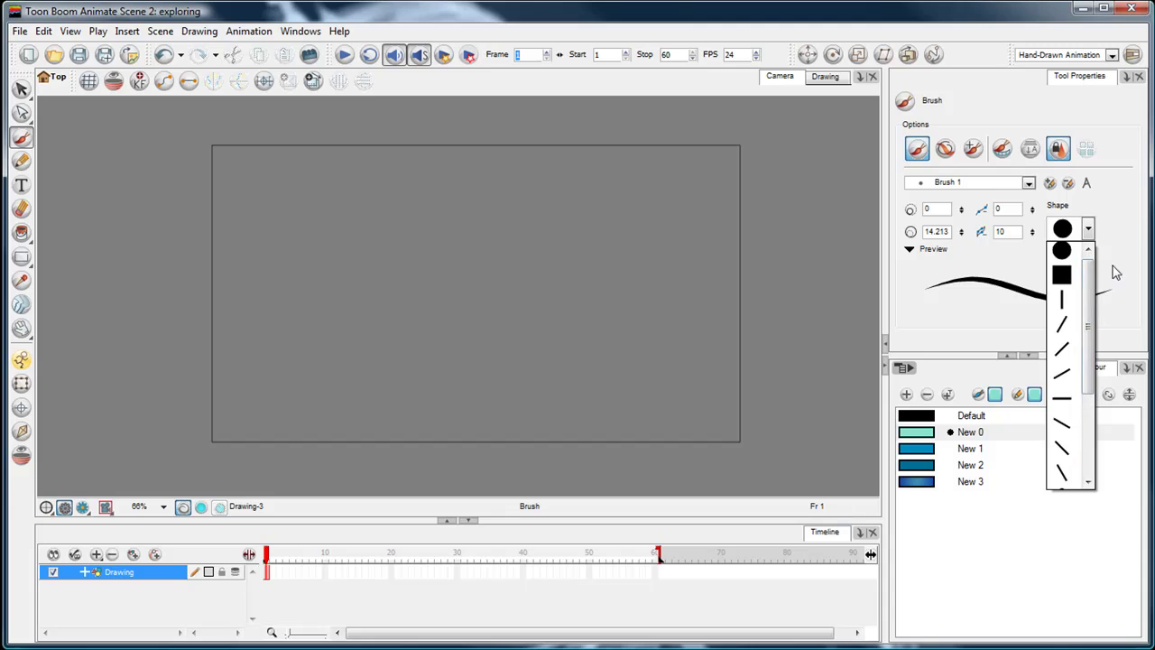
click(1122, 233)
click(1027, 184)
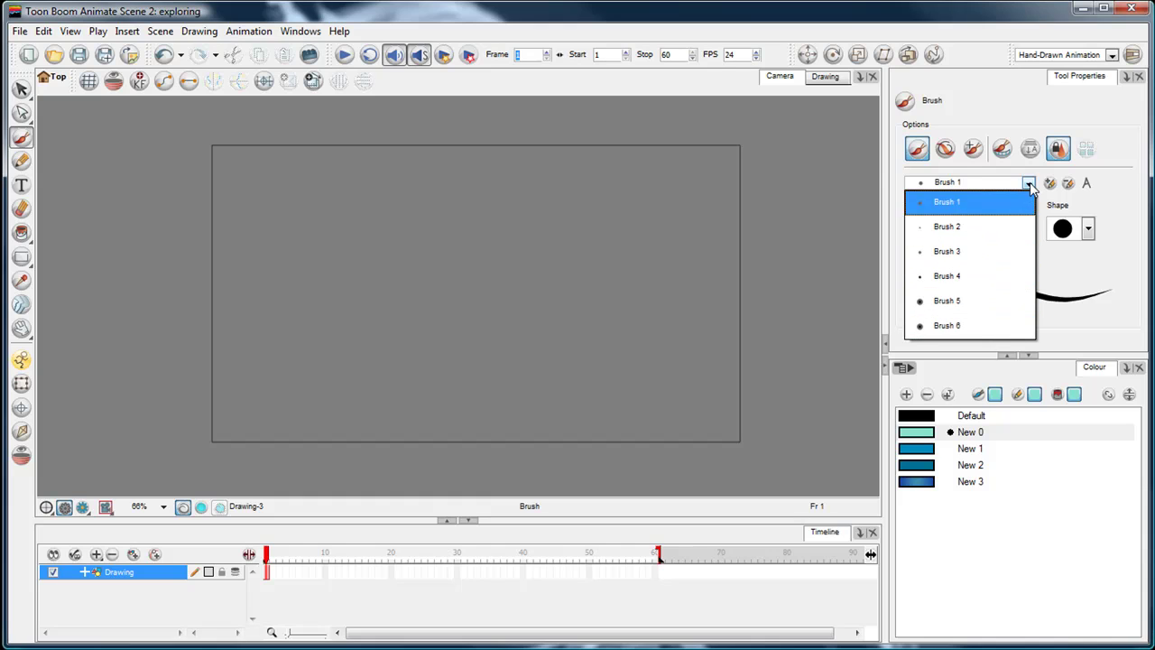
click(1030, 185)
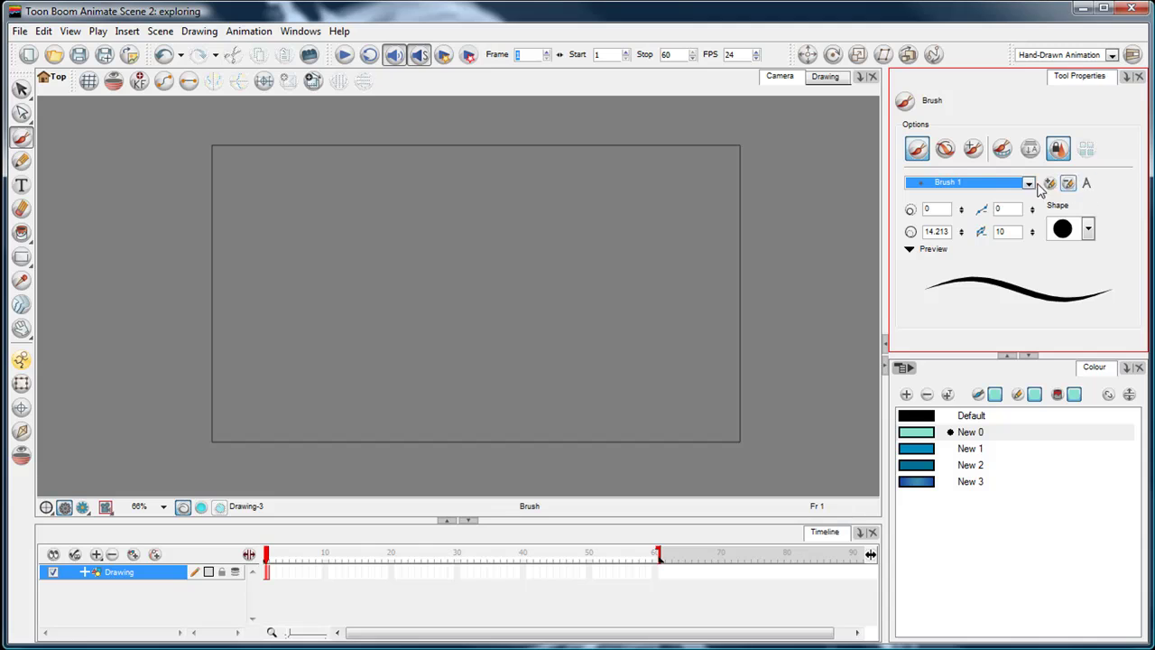
- Rename the Brush 1 preset as roughSketch
click(1086, 183)
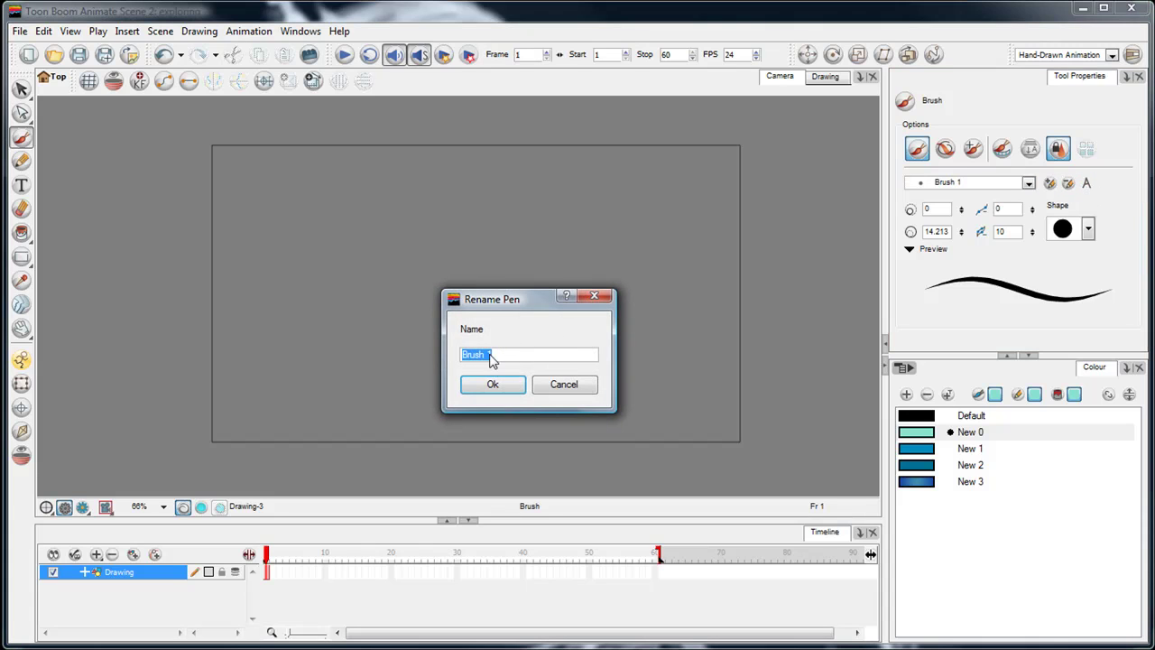
text(roughSketch)
key(Return)
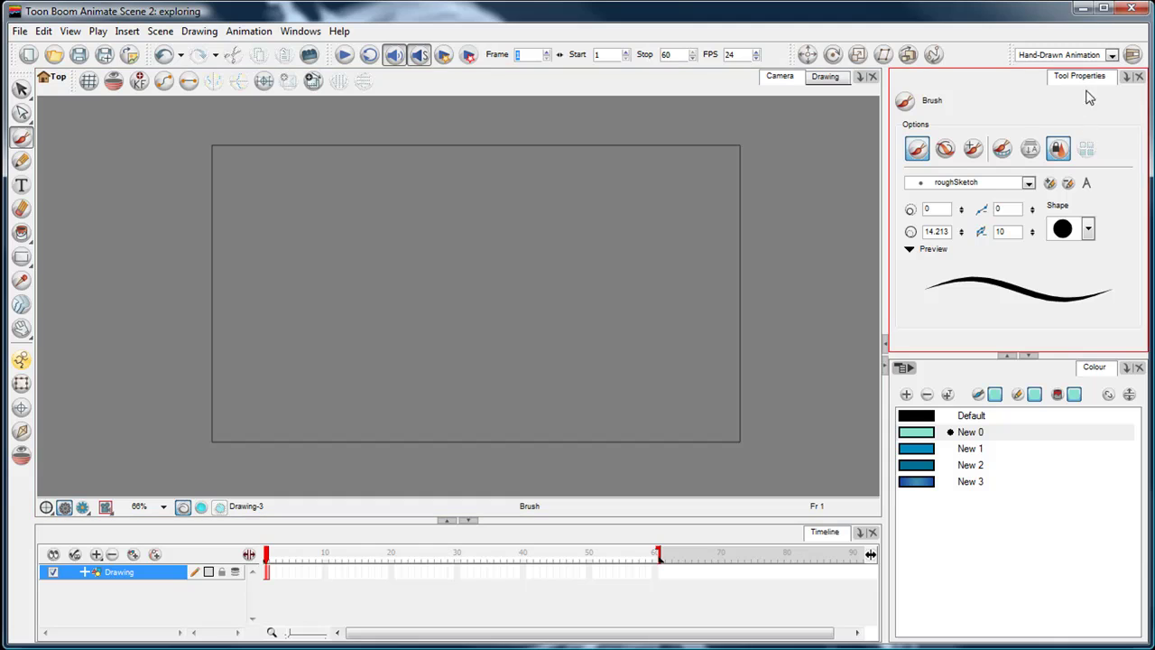
- Examine the Select tool's properties and return to the Brush tool
click(1059, 155)
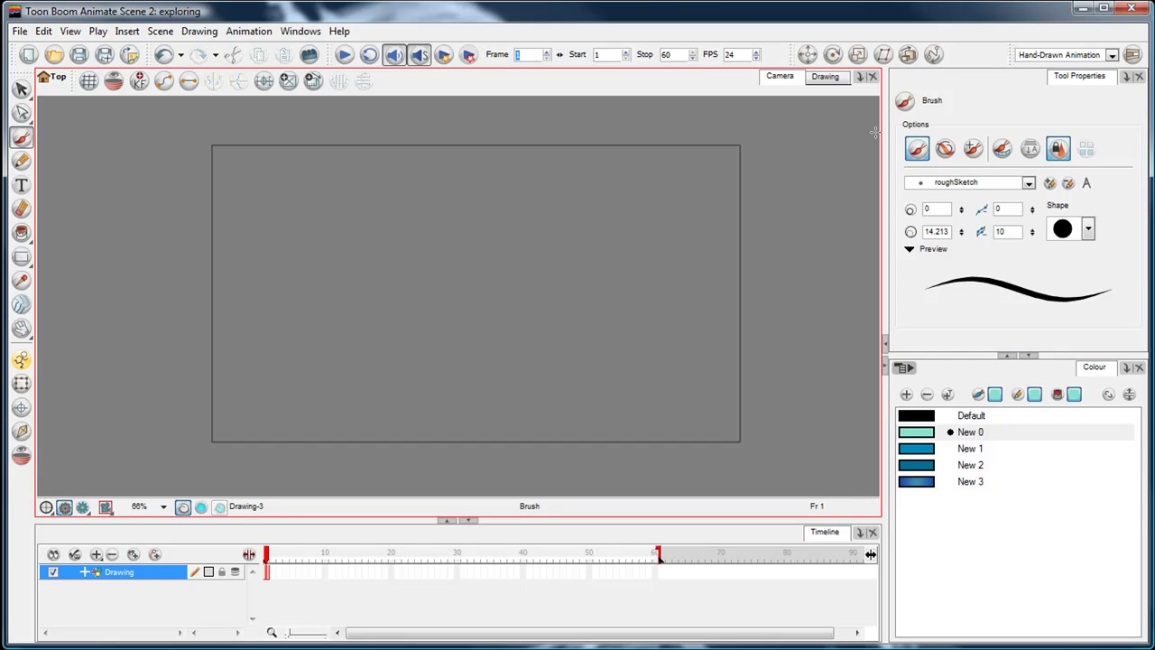
click(22, 89)
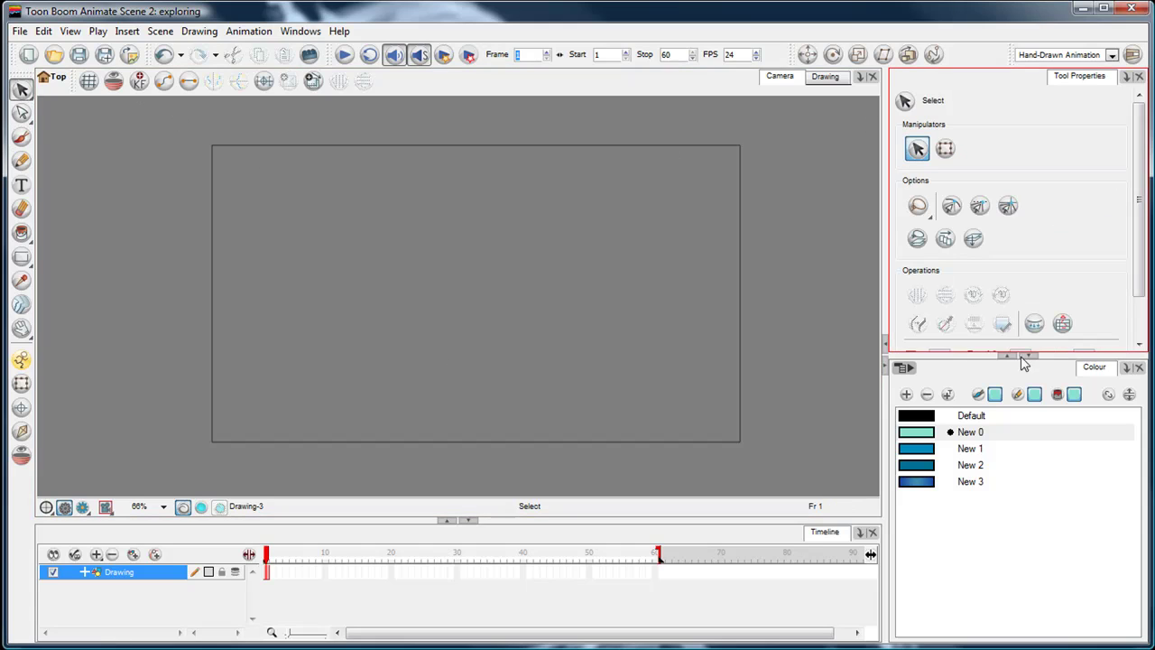
click(22, 136)
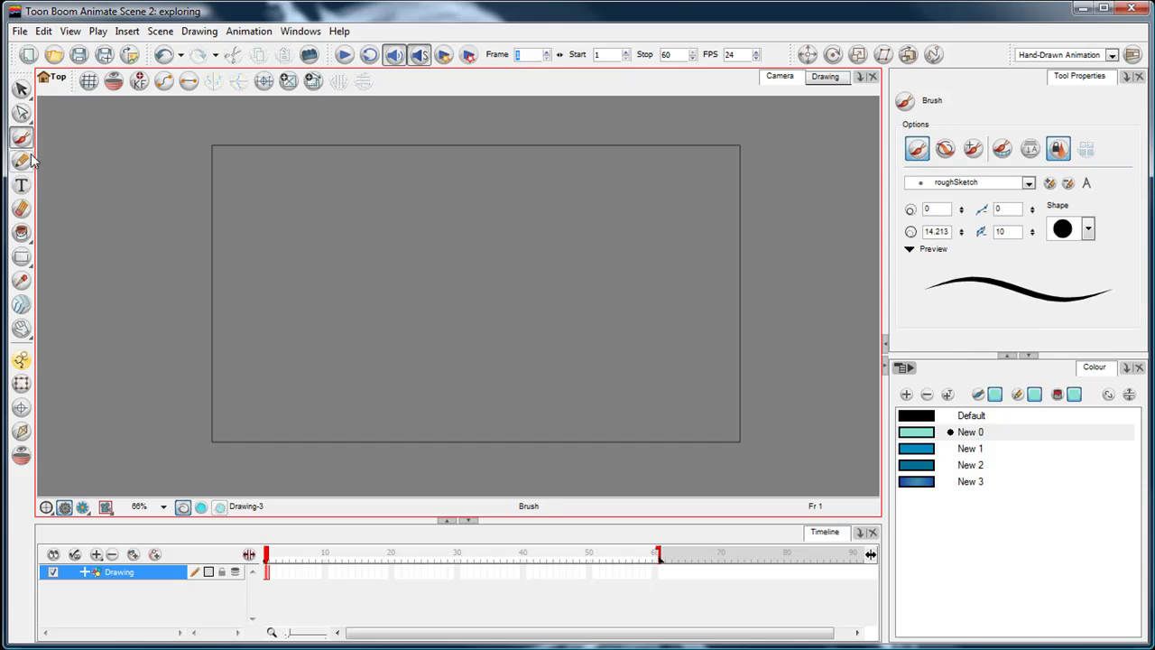